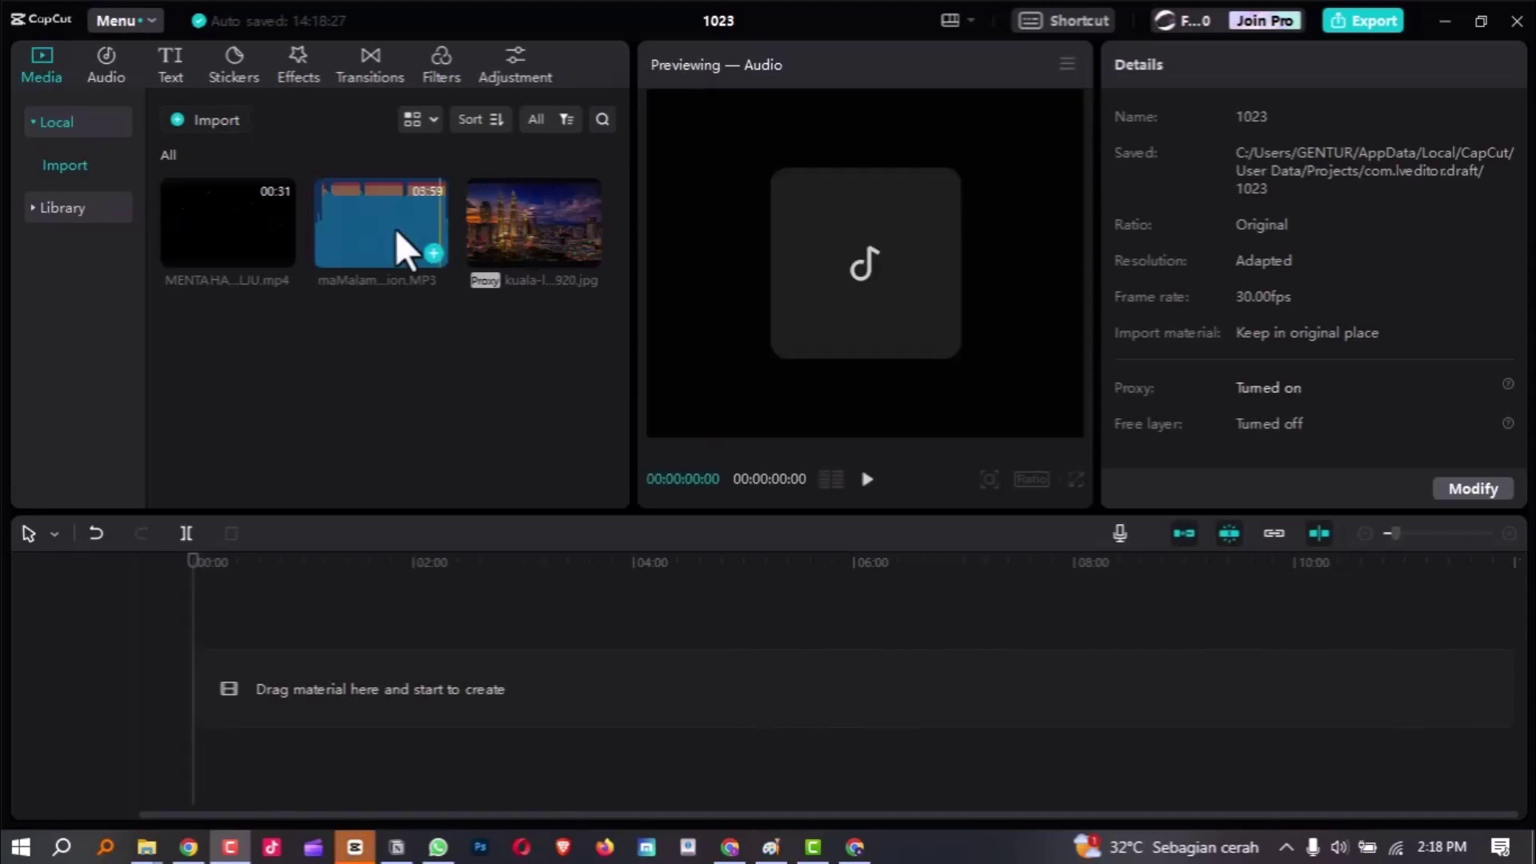
Step: Place the maMalam sampai pagi DJ version music at the start of the timeline and play a short section
drag(391, 224, 195, 712)
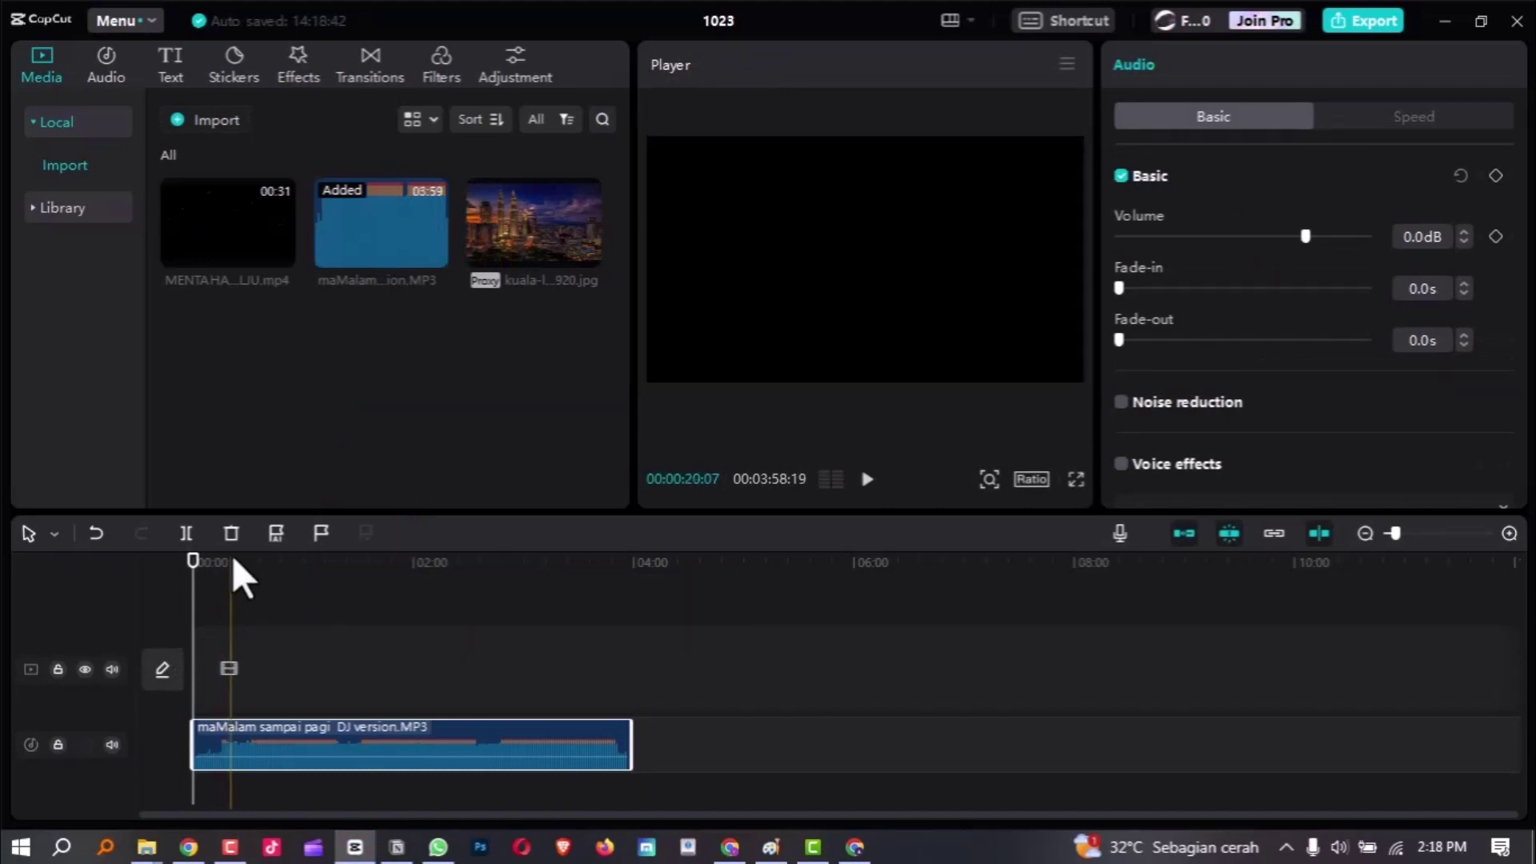
drag(195, 597, 236, 555)
key(space)
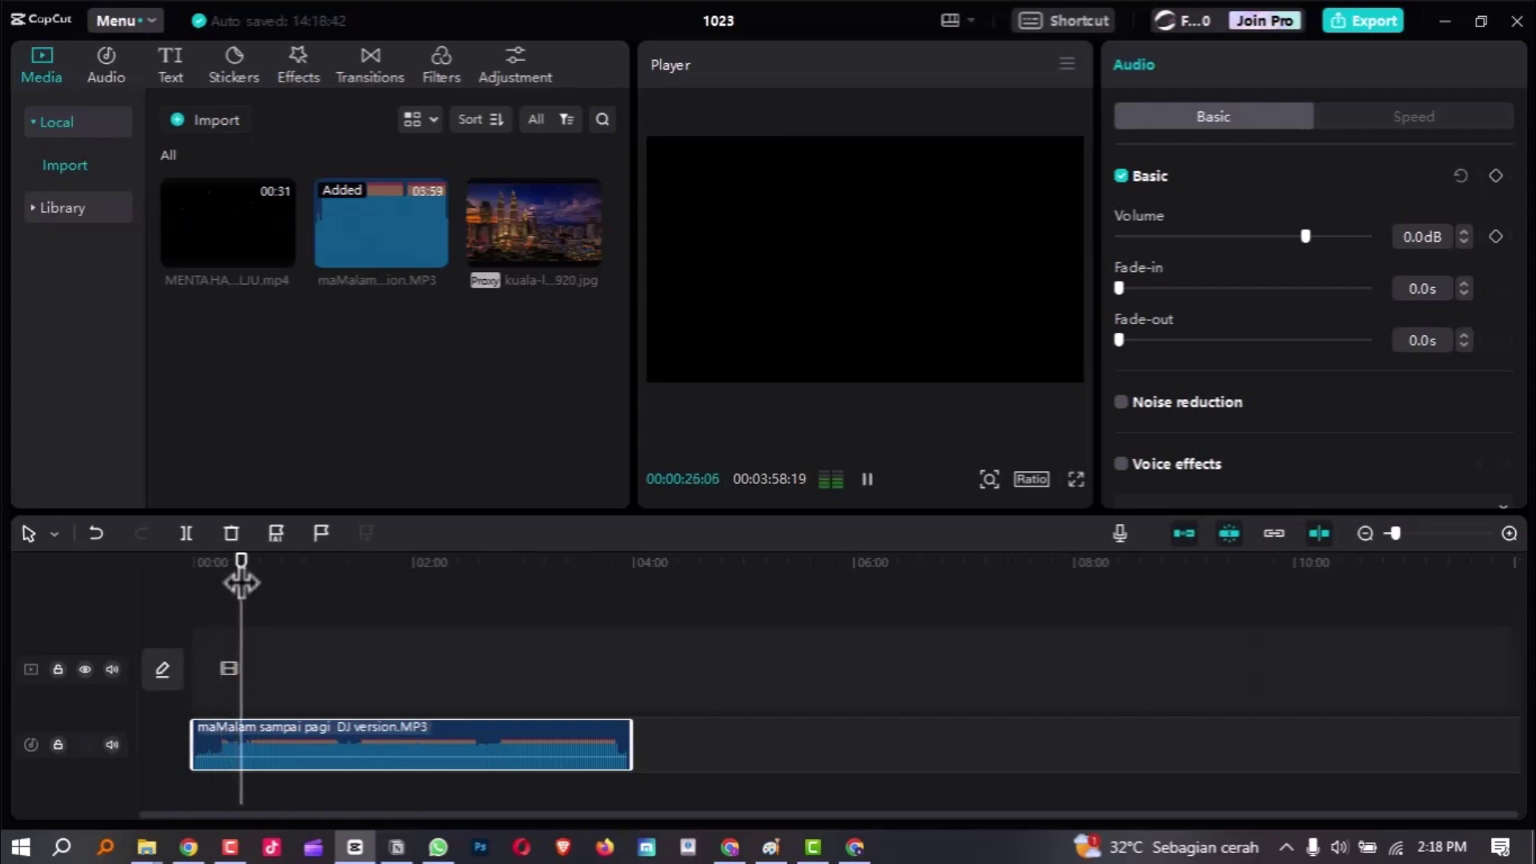
key(space)
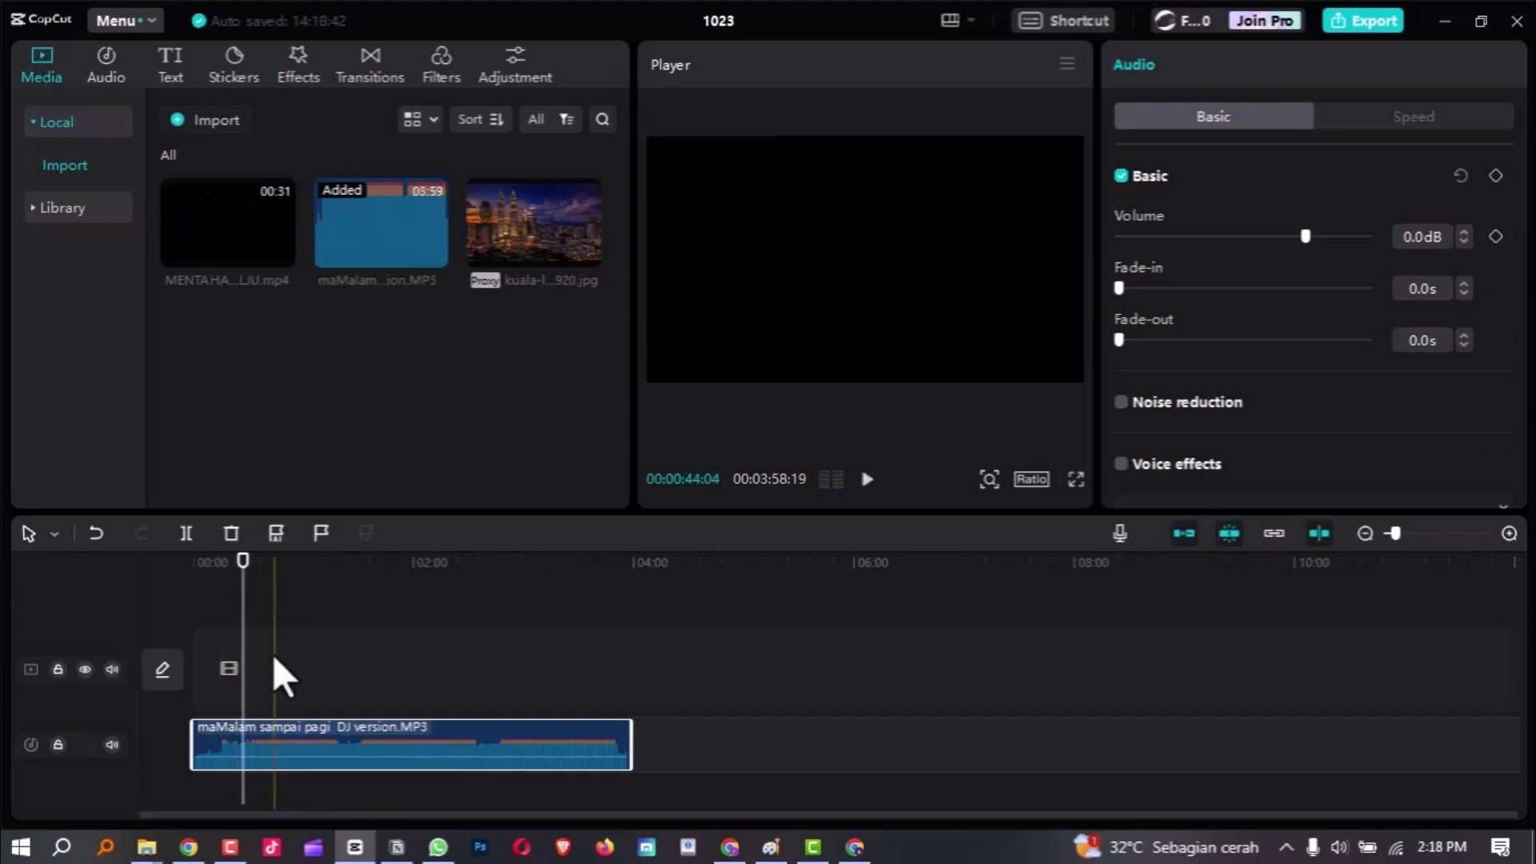
Step: Add the kuala-lumpur picture at the start of the main track and extend it to the music's end at 00:03:58:19
scroll(273, 654, up, 5)
scroll(306, 657, left, 3)
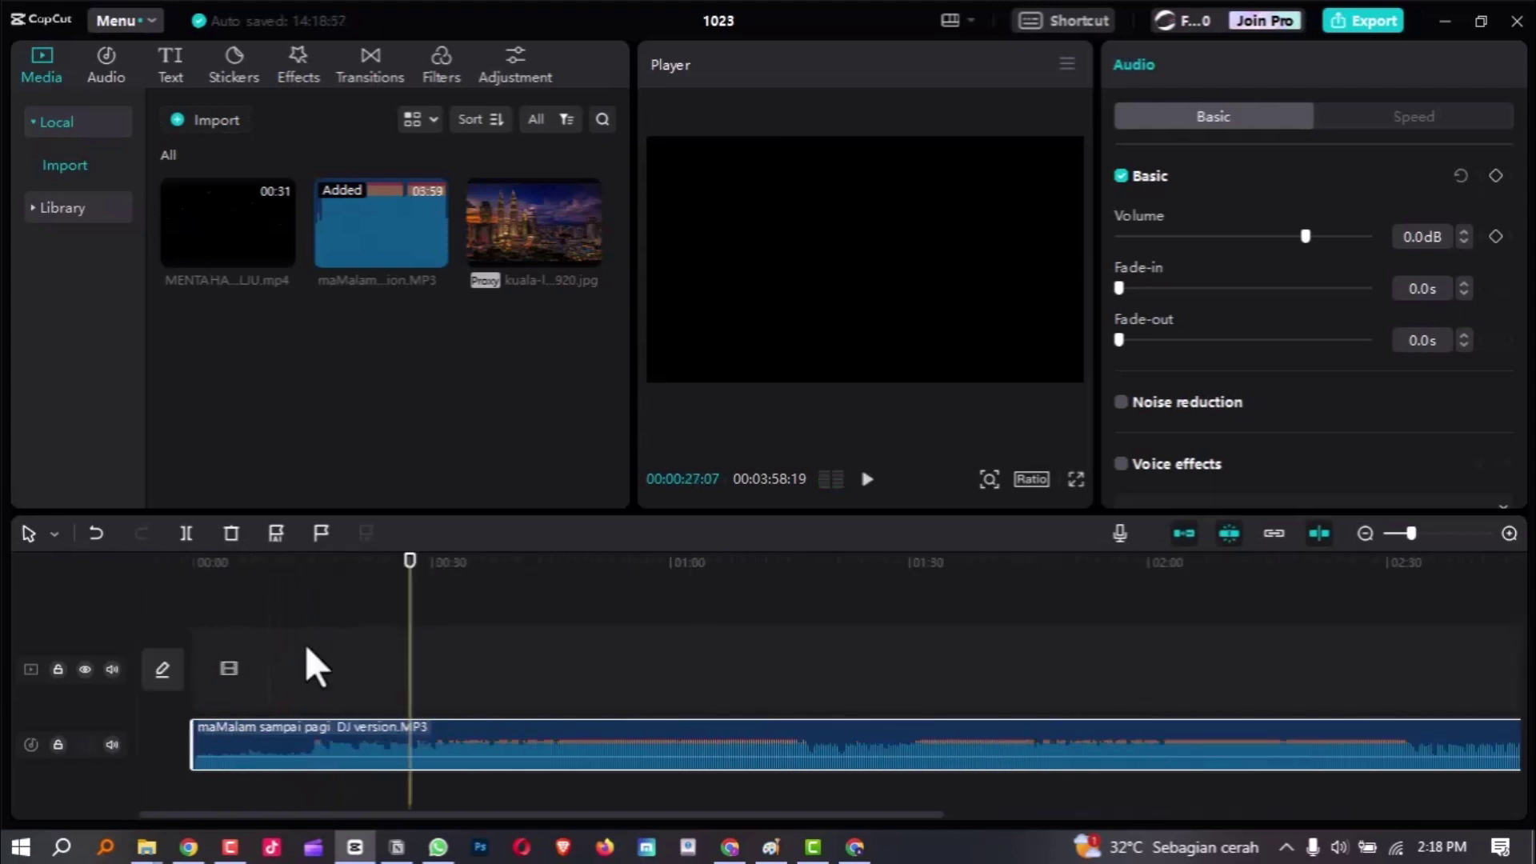
drag(326, 558, 204, 605)
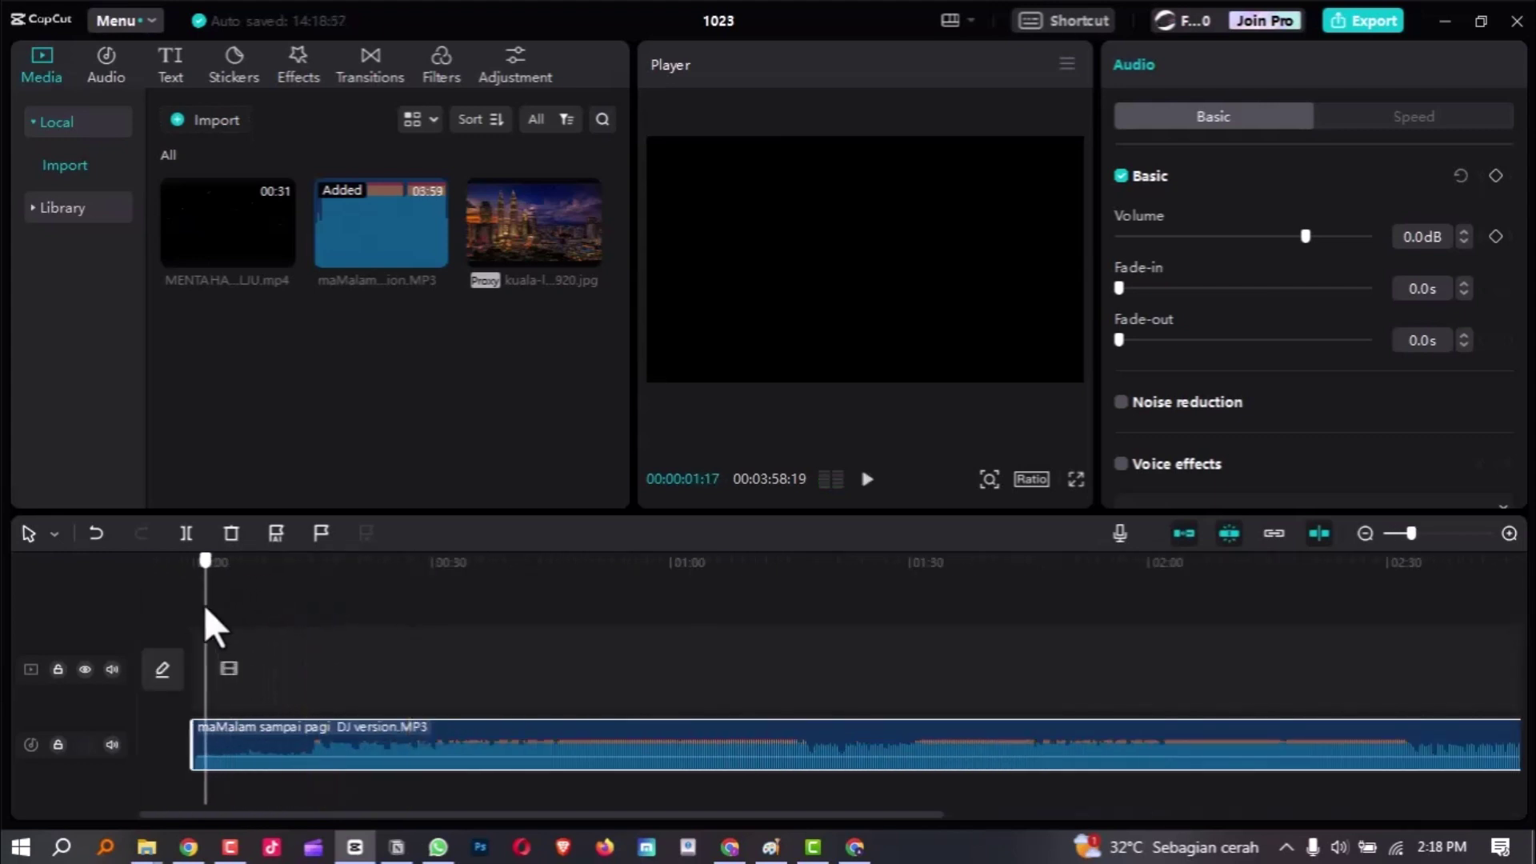
drag(539, 280, 207, 688)
drag(232, 571, 191, 578)
scroll(252, 685, down, 3)
drag(216, 655, 968, 626)
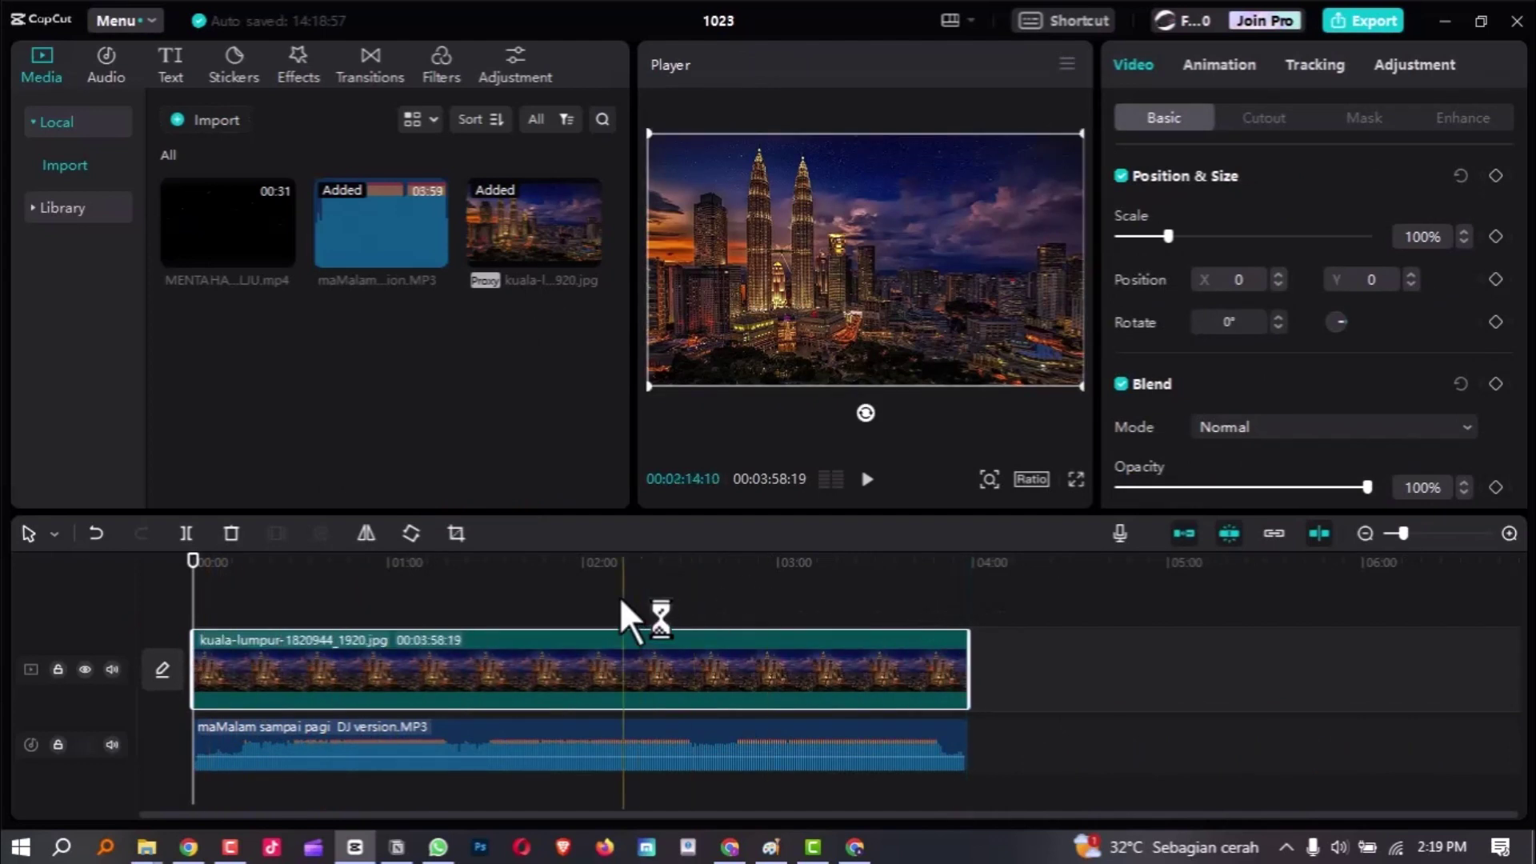
Step: Place the MENTAHAN PARTIKEL SALJU snow particle video on a track above the picture, starting at 00:00
click(585, 564)
scroll(704, 588, down, 2)
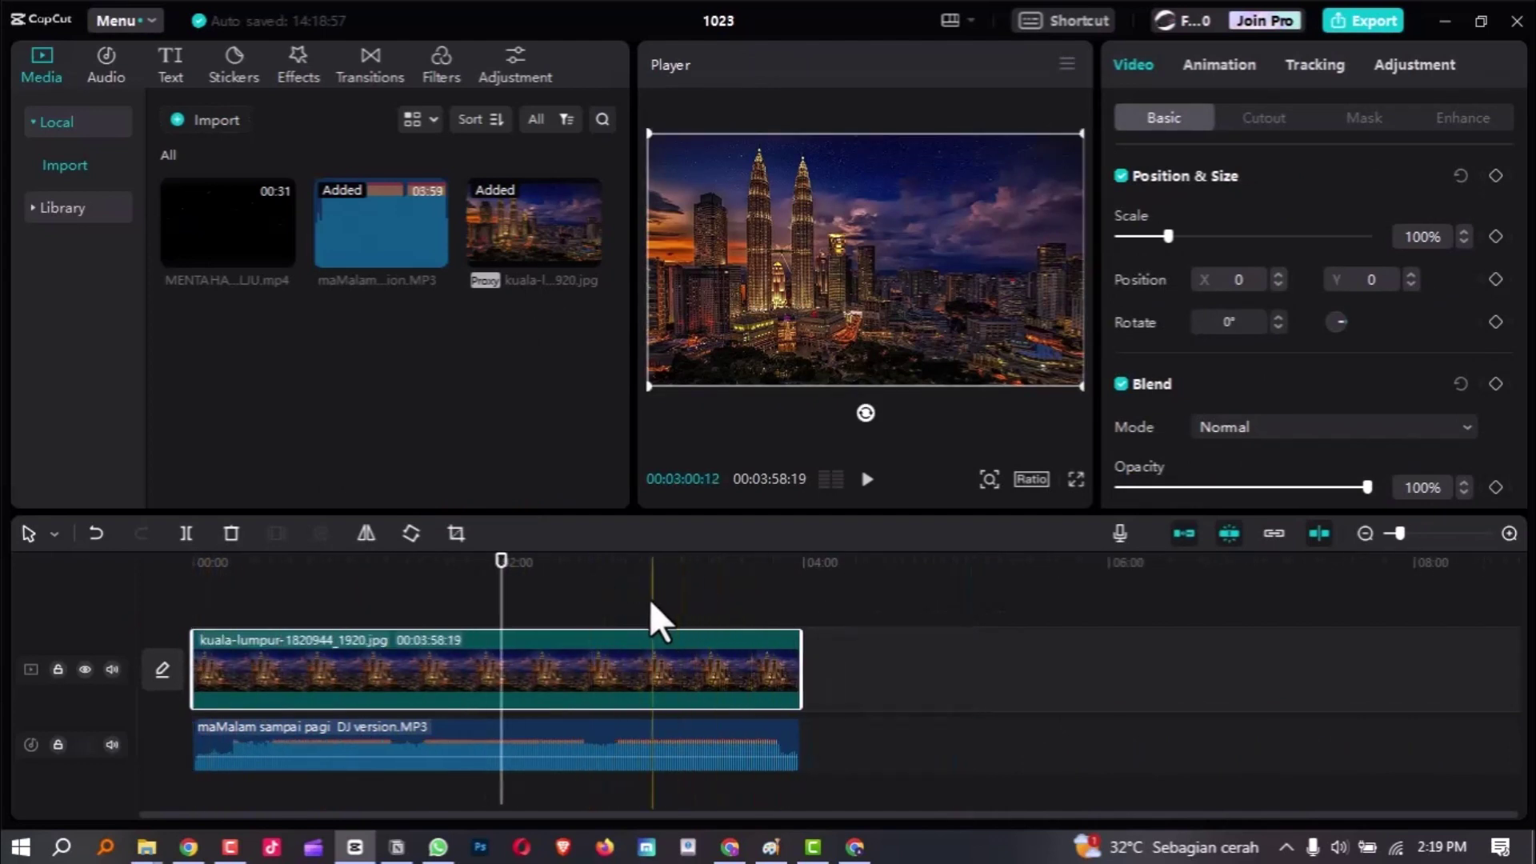
click(648, 600)
click(538, 562)
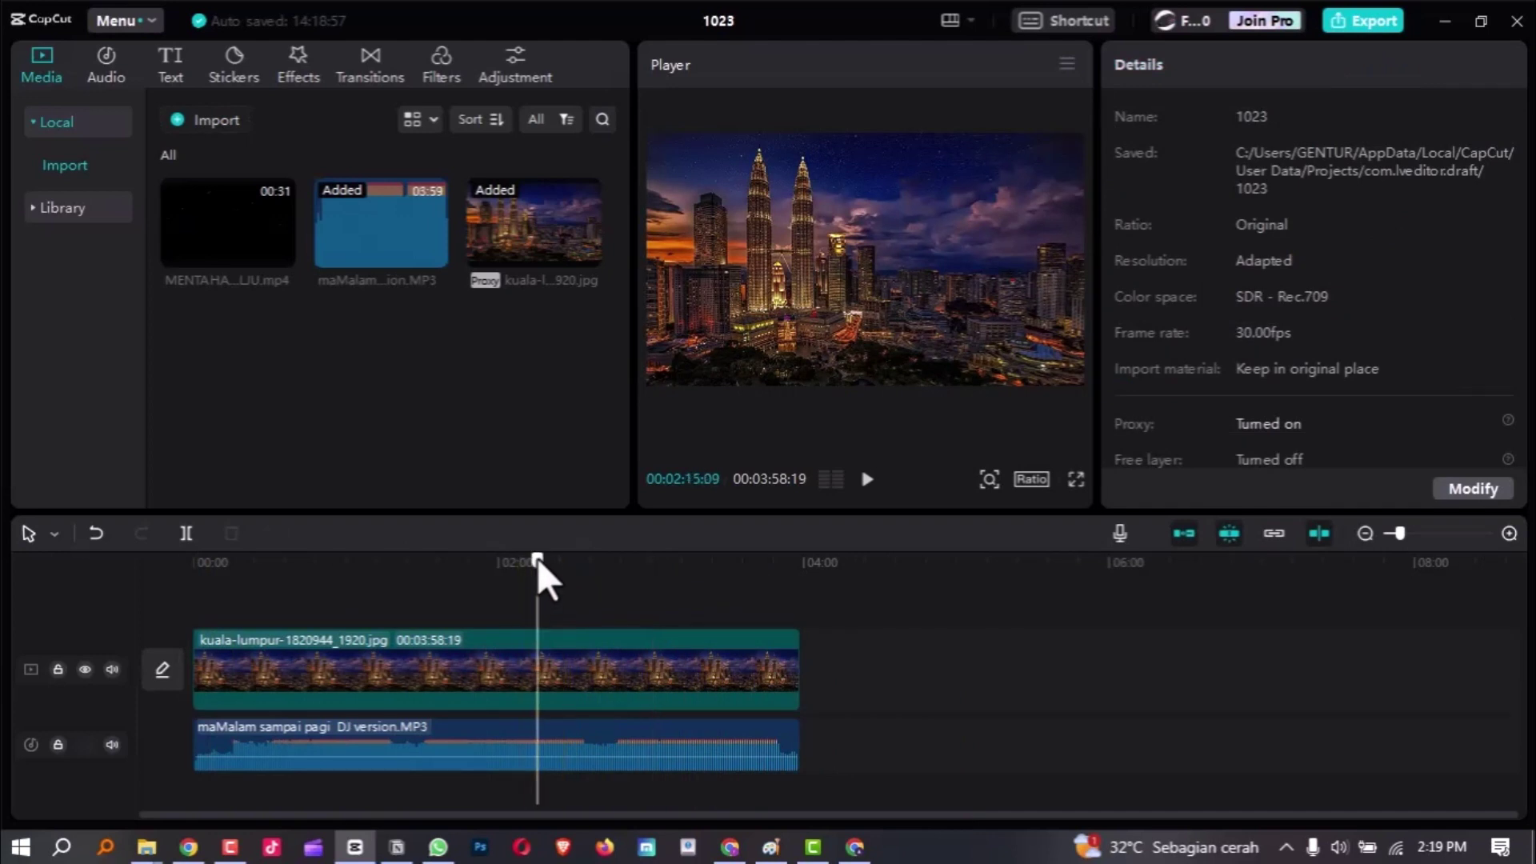
drag(230, 240, 225, 583)
click(203, 562)
scroll(281, 621, up, 5)
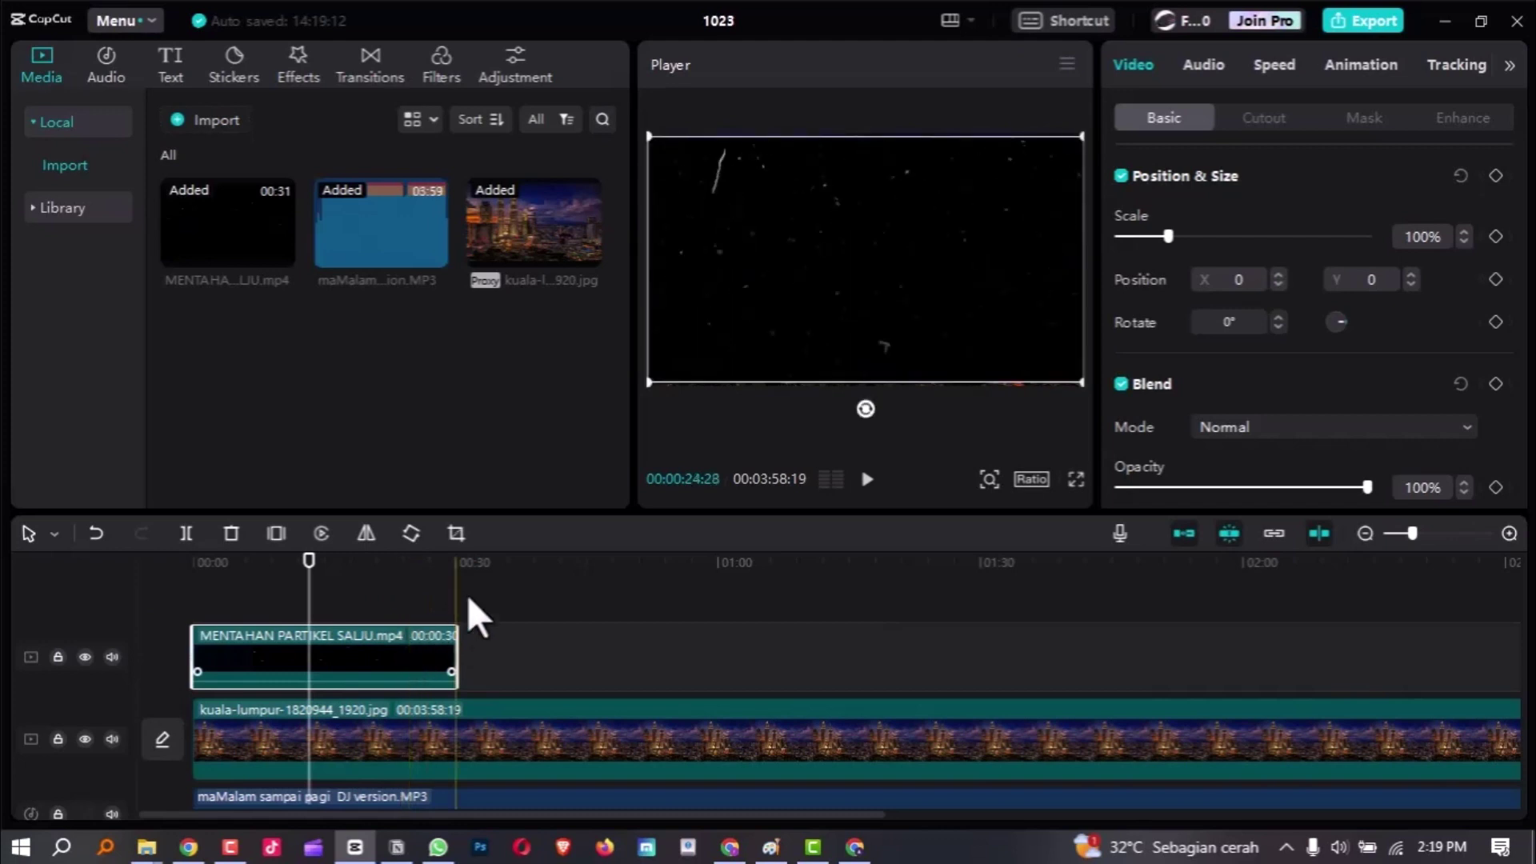
Step: Duplicate the snow particle clip and place the copy directly after the first one
key(ctrl+v)
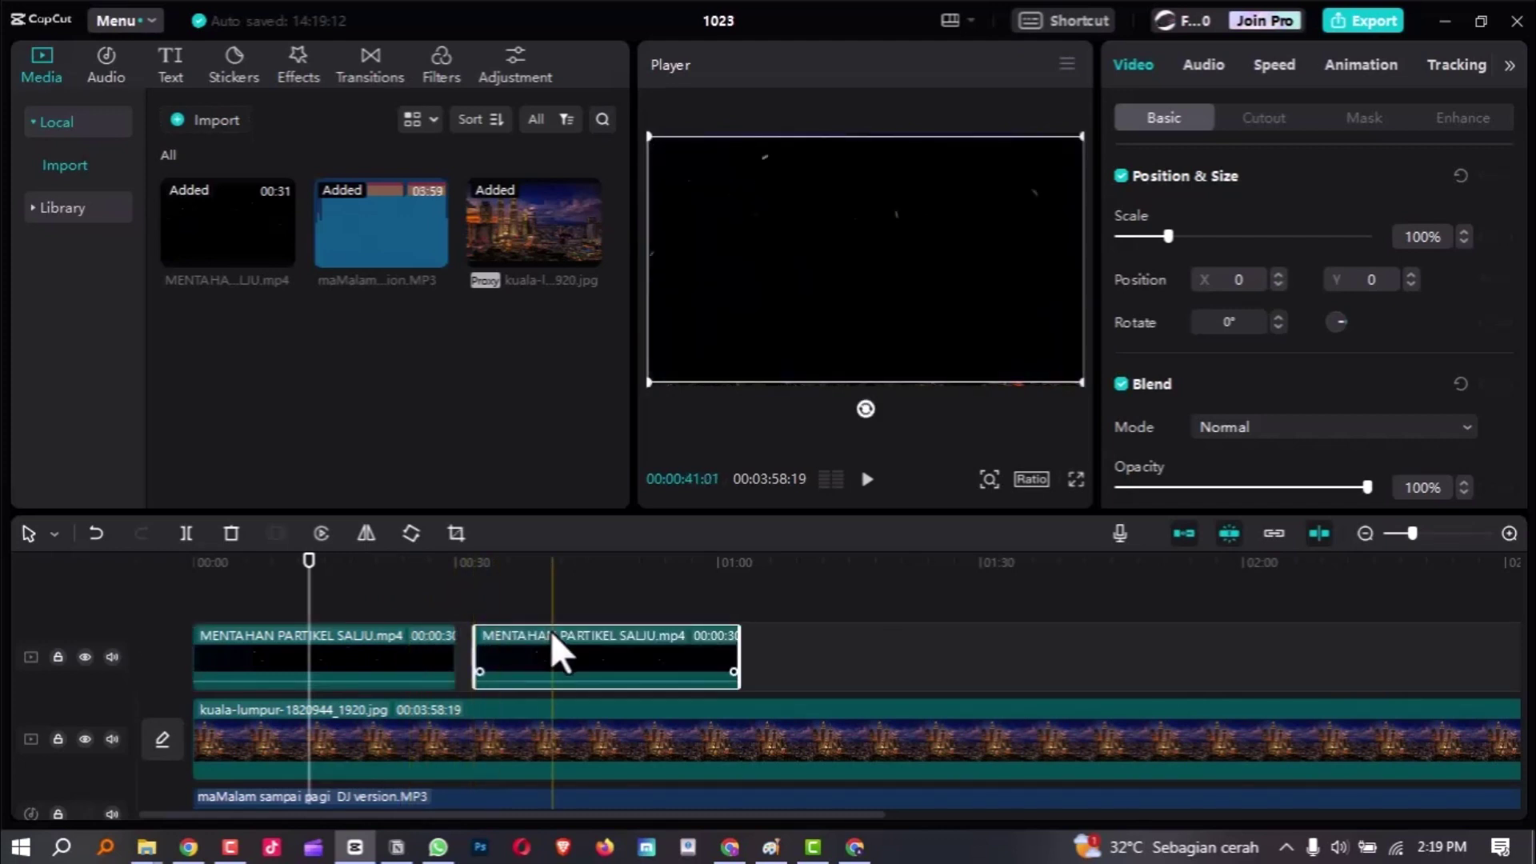
drag(522, 640, 528, 633)
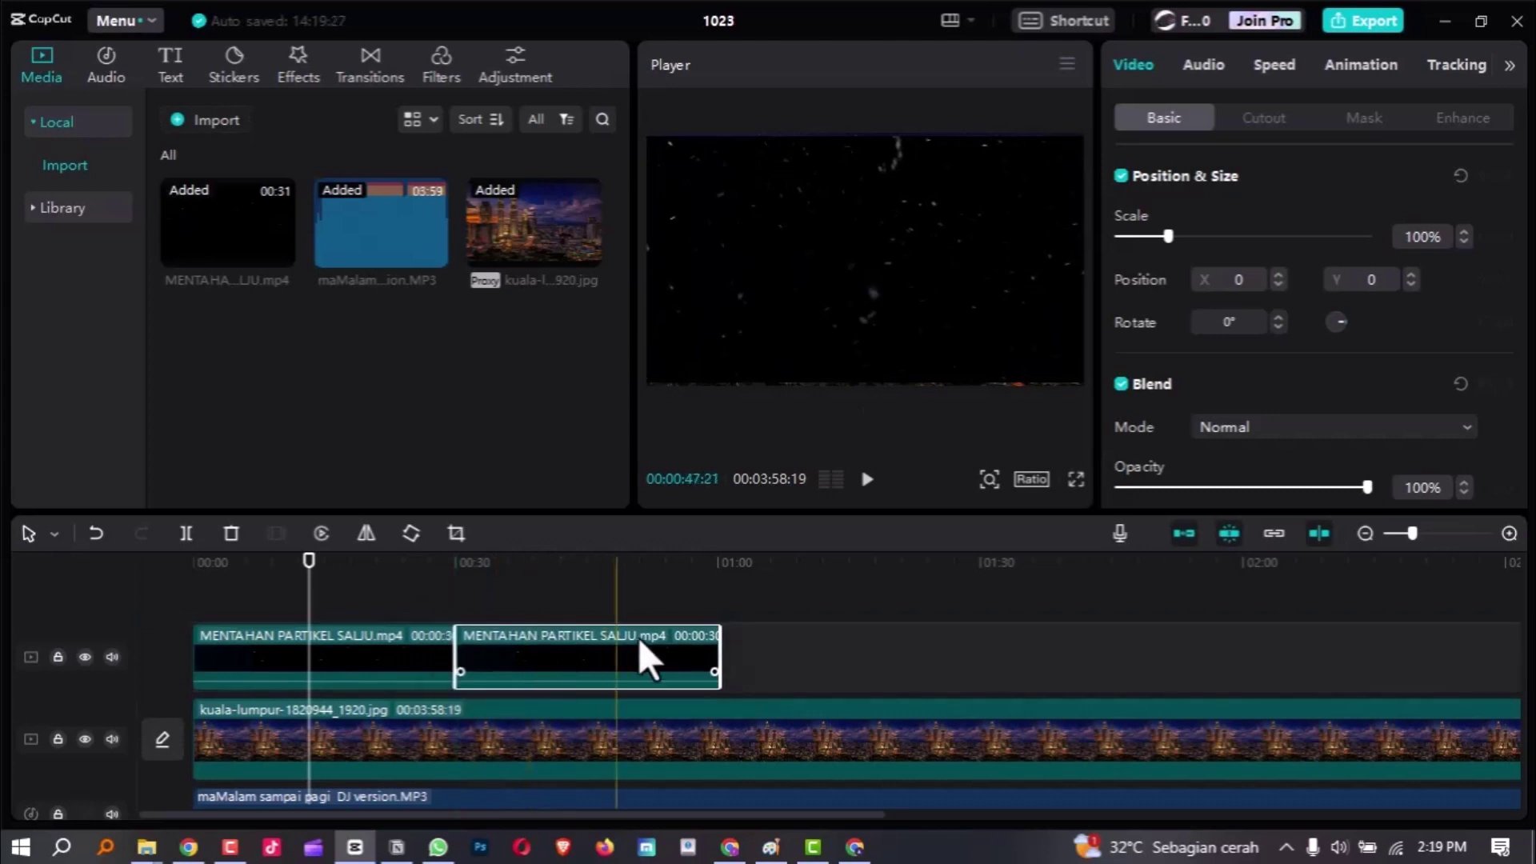
scroll(722, 653, down, 3)
click(719, 653)
scroll(612, 650, down, 1)
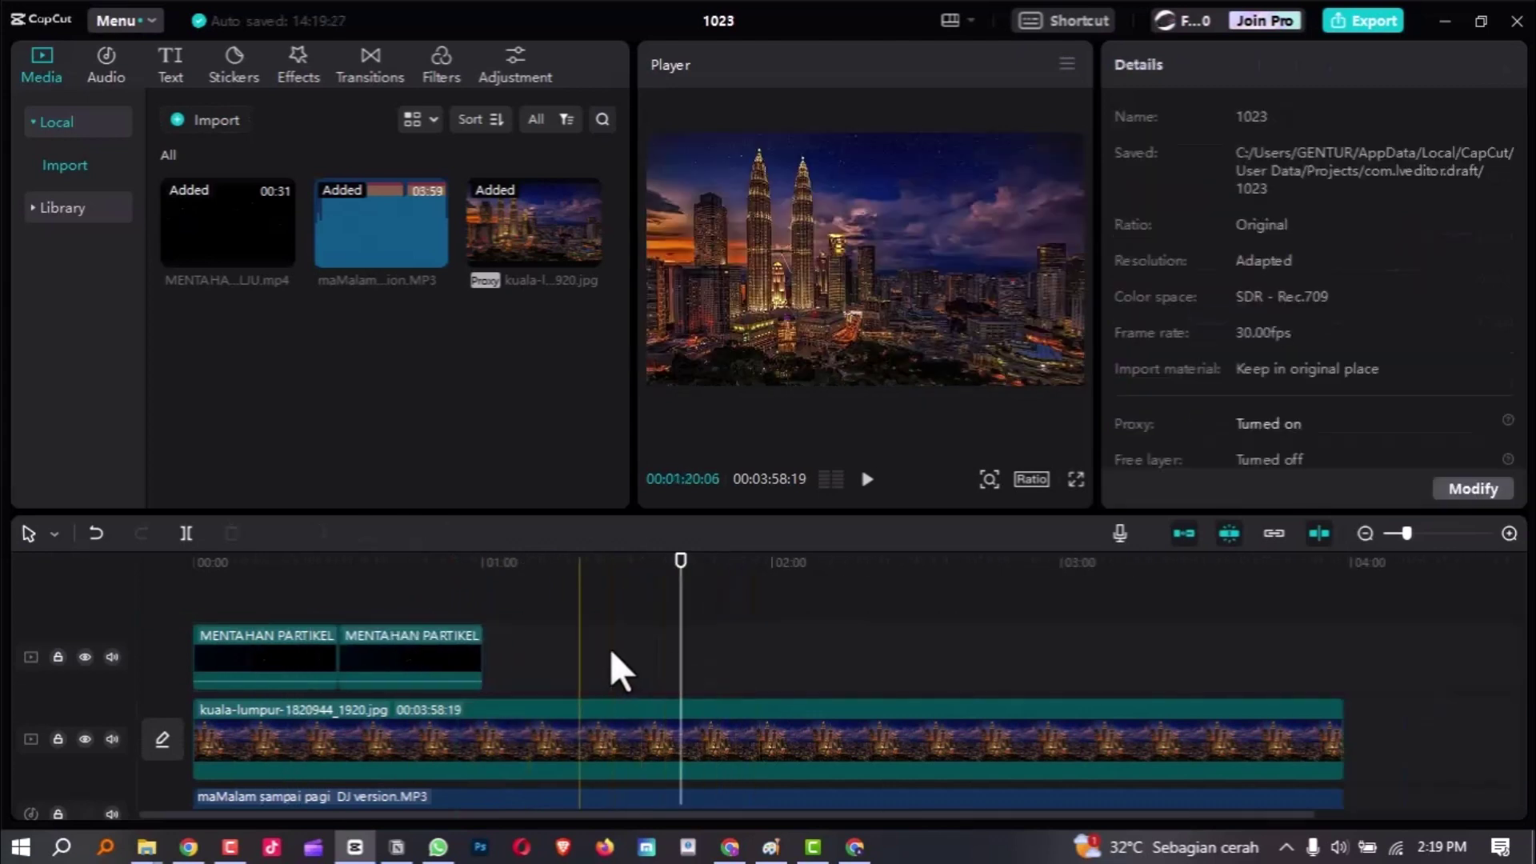
Step: Copy both snow particle clips and paste them at the end of the second one, around 01:00
drag(589, 650, 265, 635)
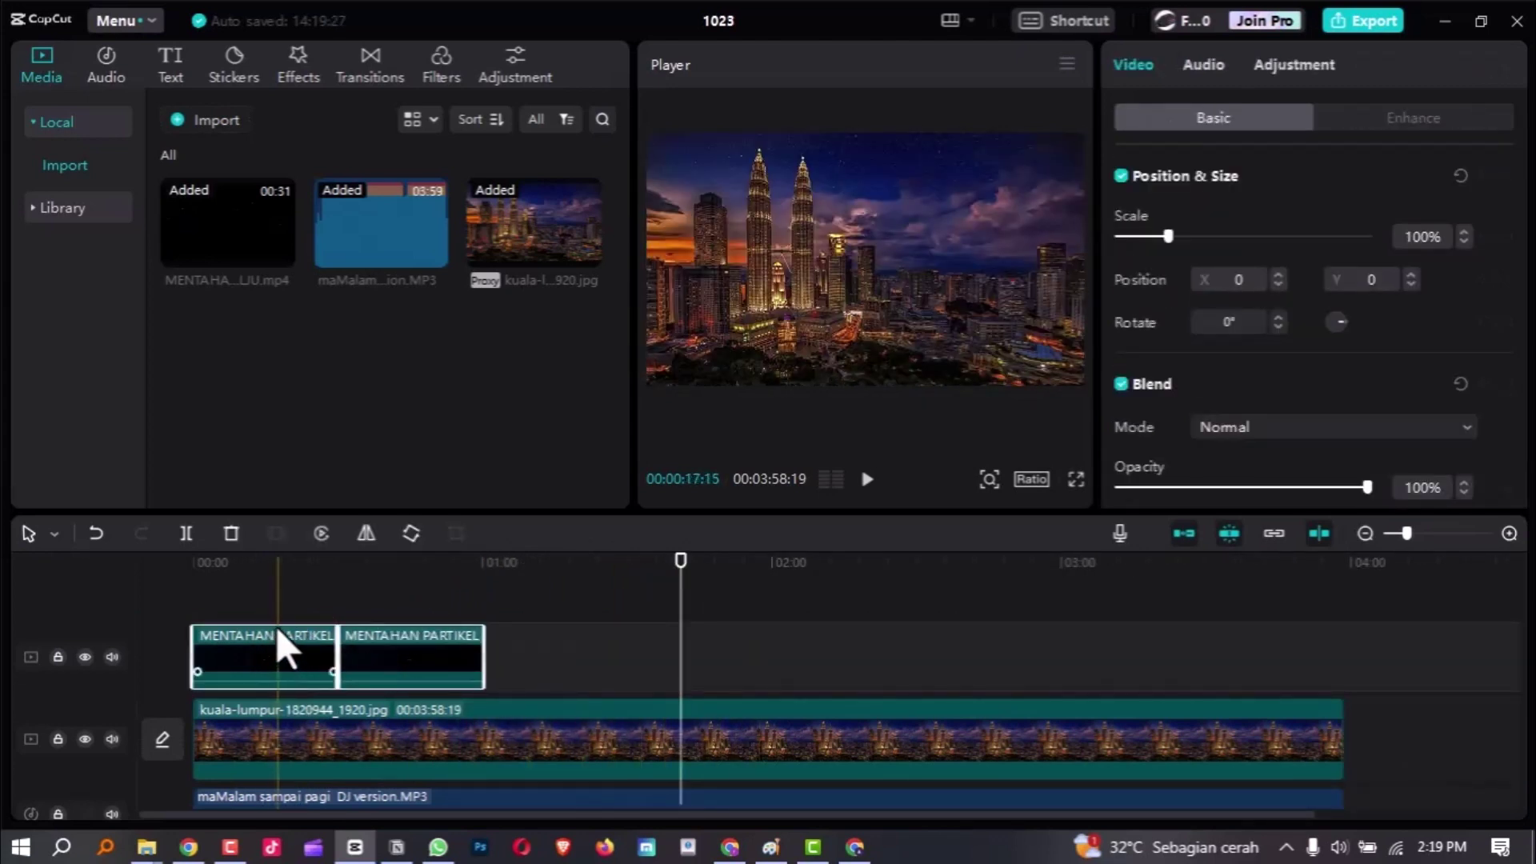
click(489, 565)
key(ctrl+v)
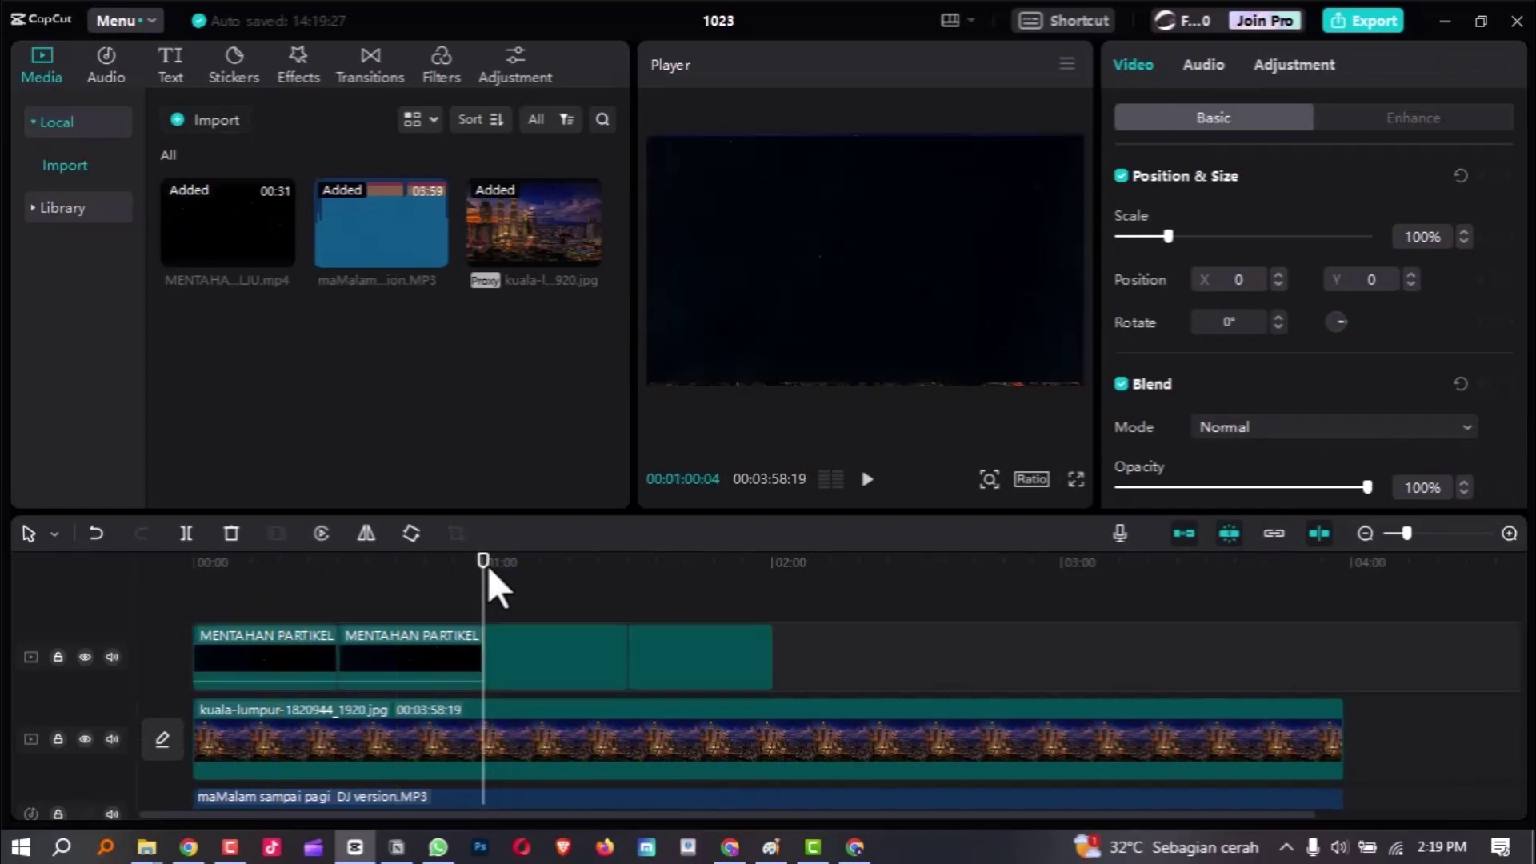
Step: Copy all four snow particle clips and paste them directly after the fourth, around 02:00
click(872, 651)
drag(990, 643, 232, 601)
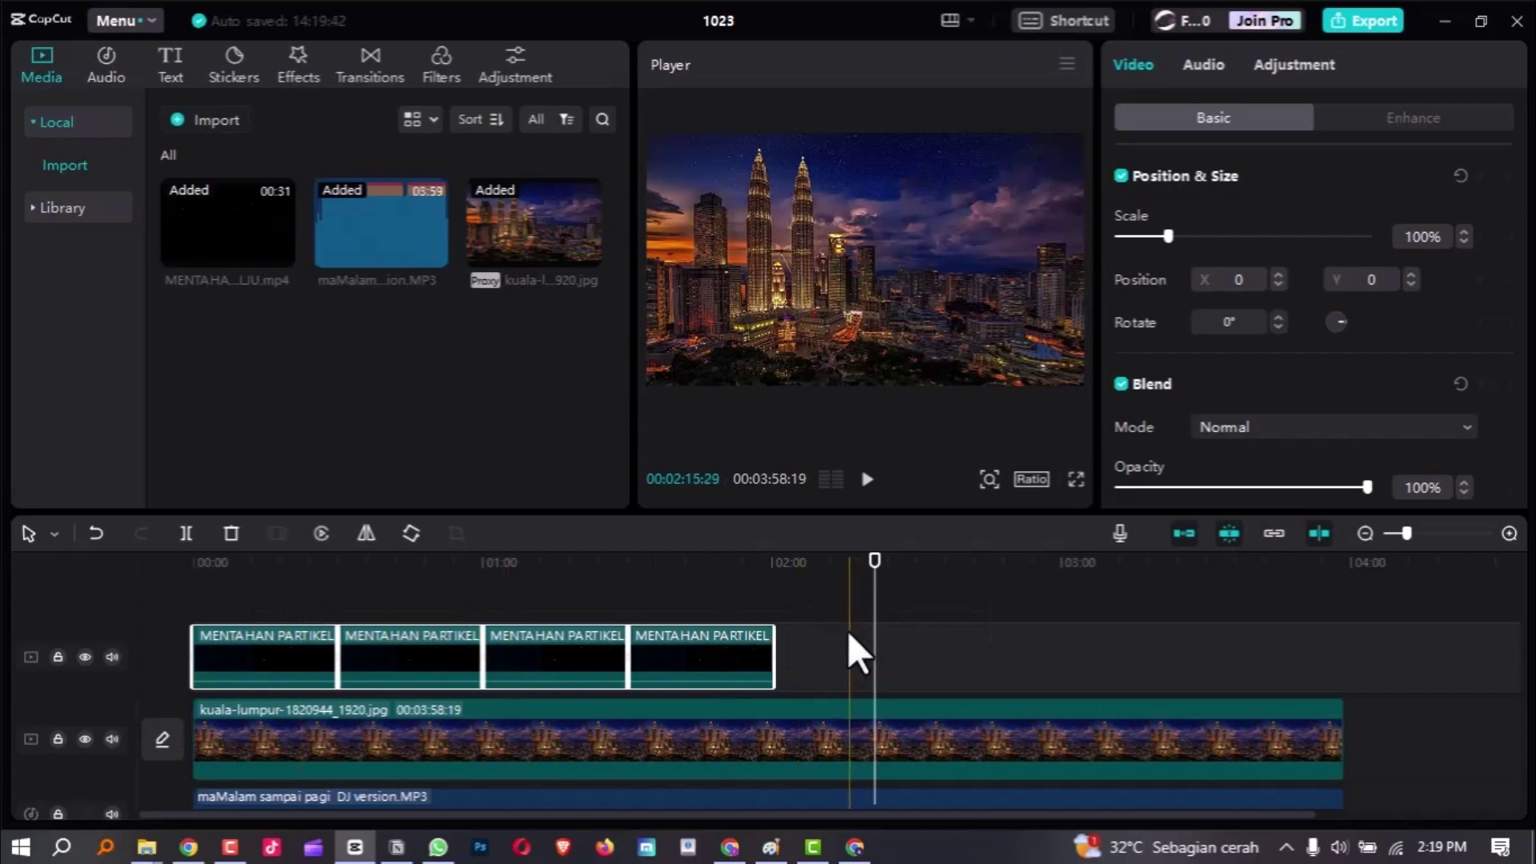
click(775, 562)
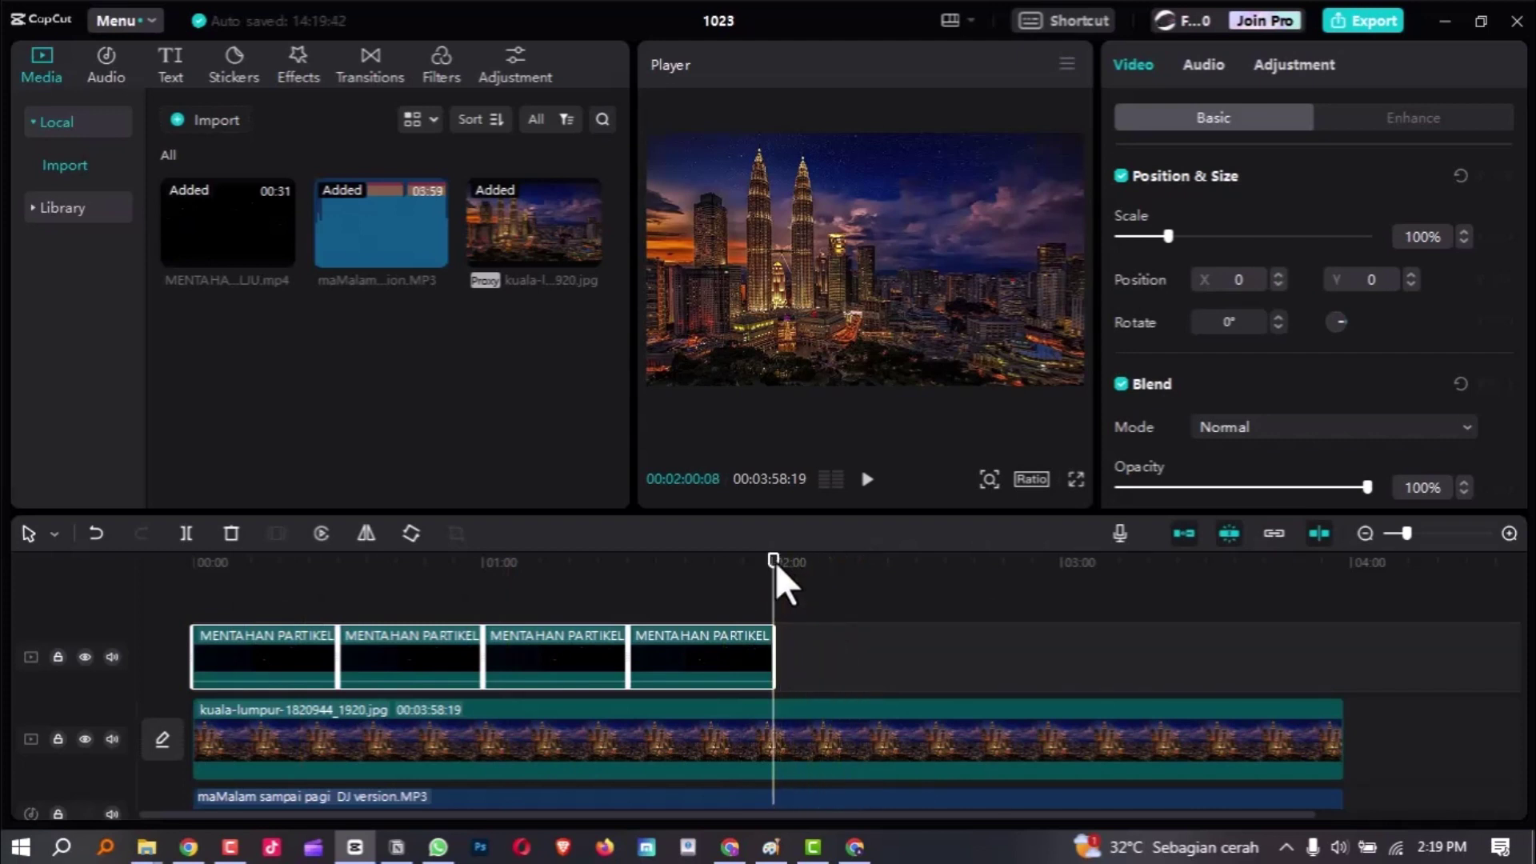
key(ctrl+c)
key(ctrl+v)
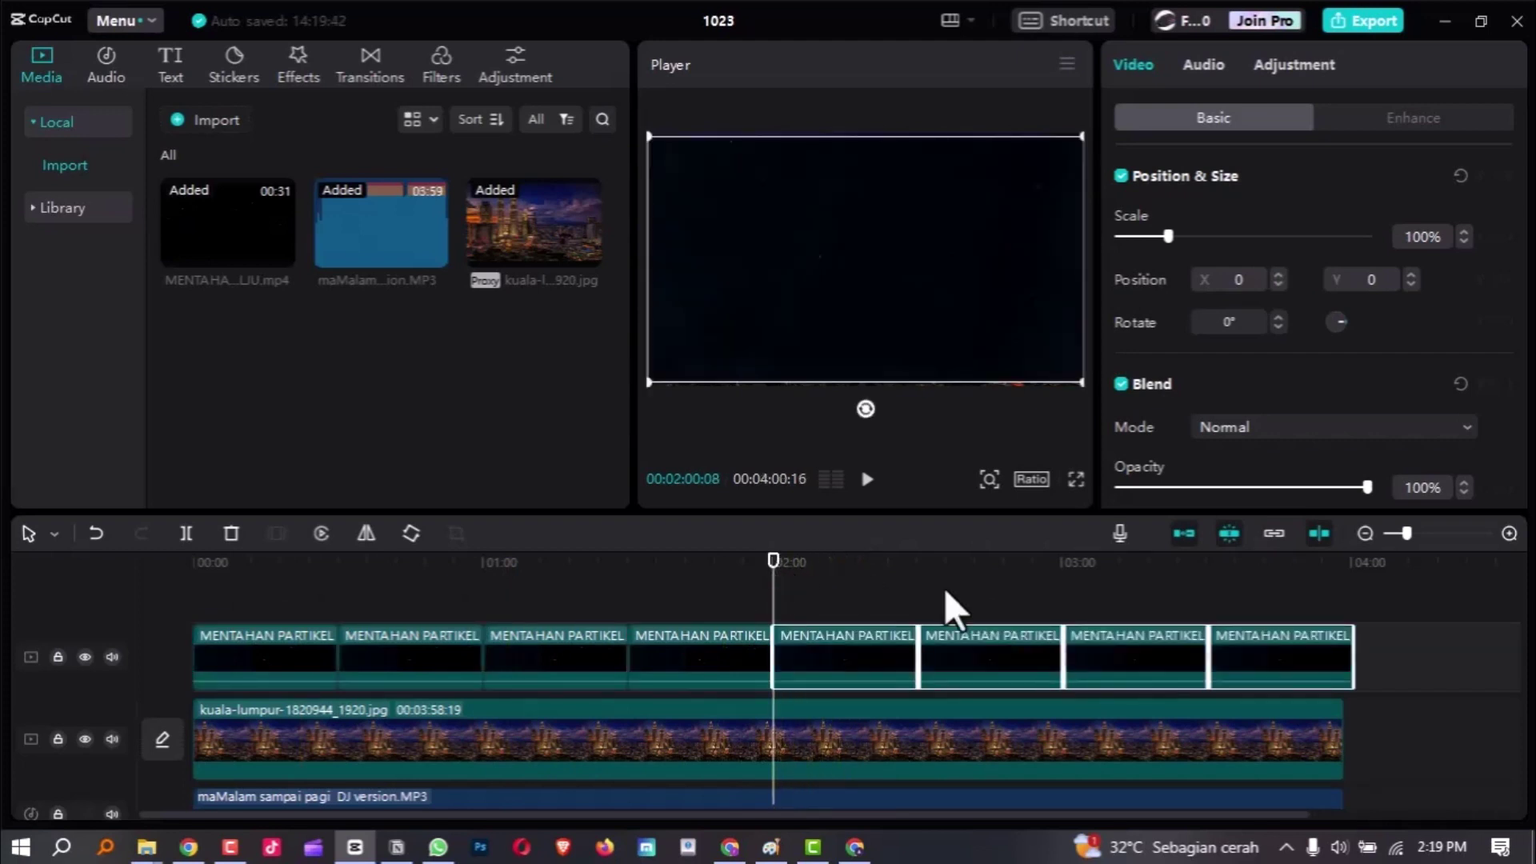
Step: Trim the last snow particle clip to end with the picture at 00:03:58:19
click(1411, 637)
drag(1353, 662, 1340, 667)
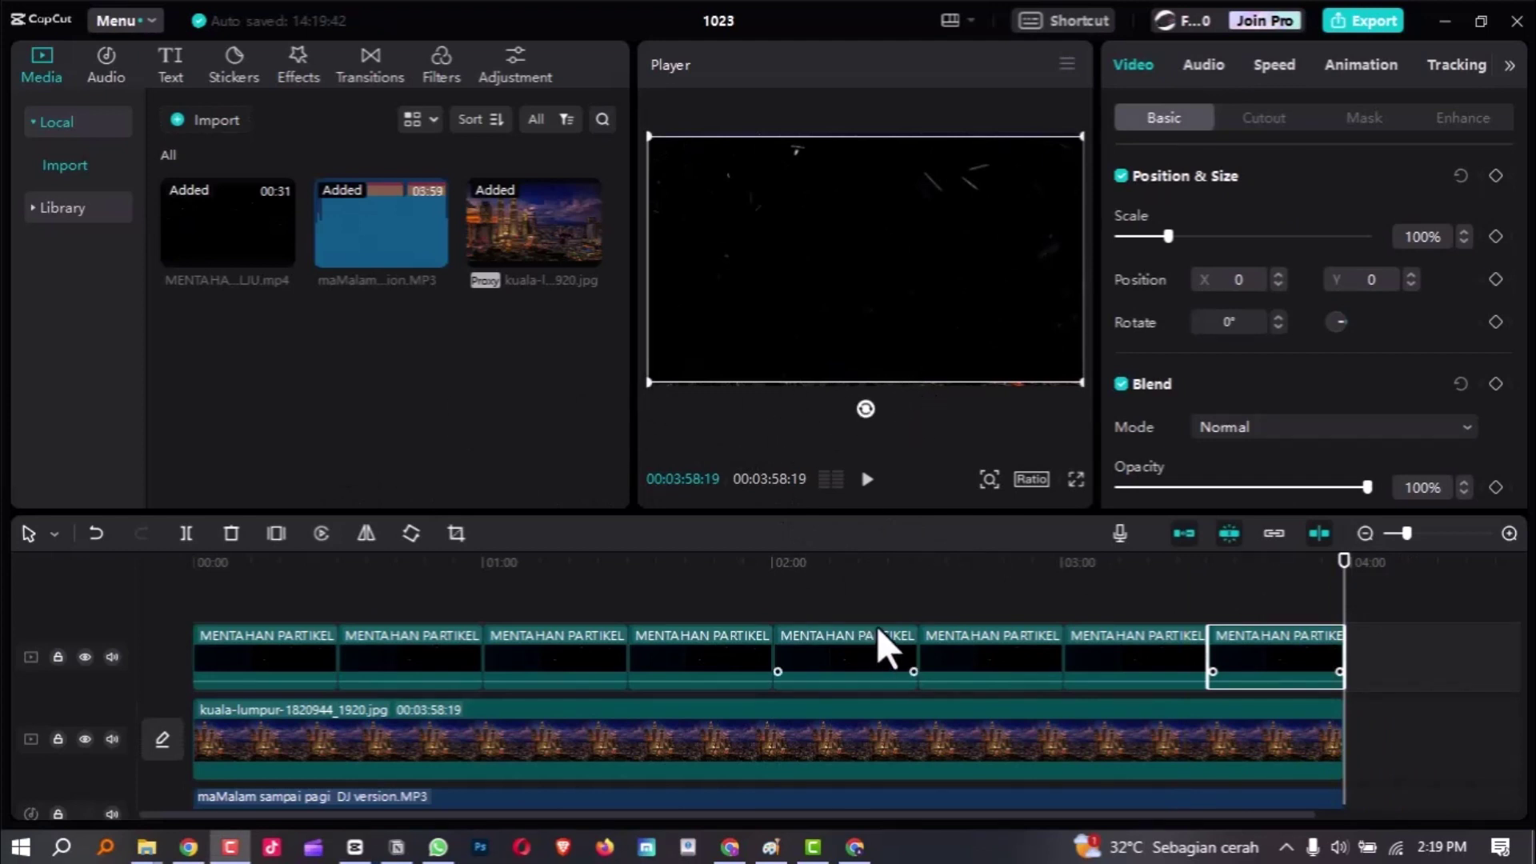
click(794, 566)
drag(700, 569, 232, 628)
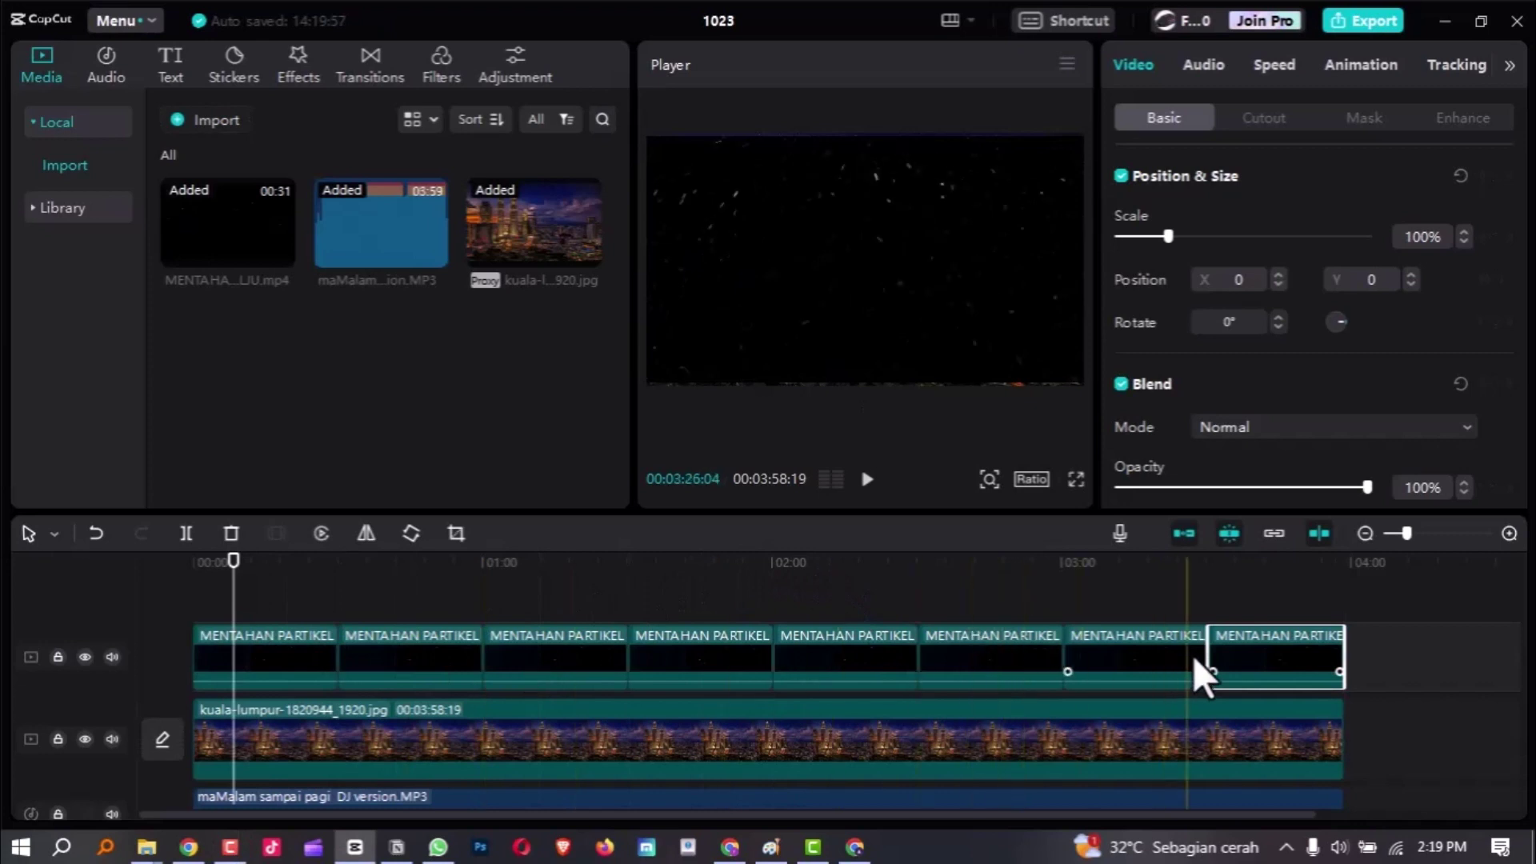
click(1425, 656)
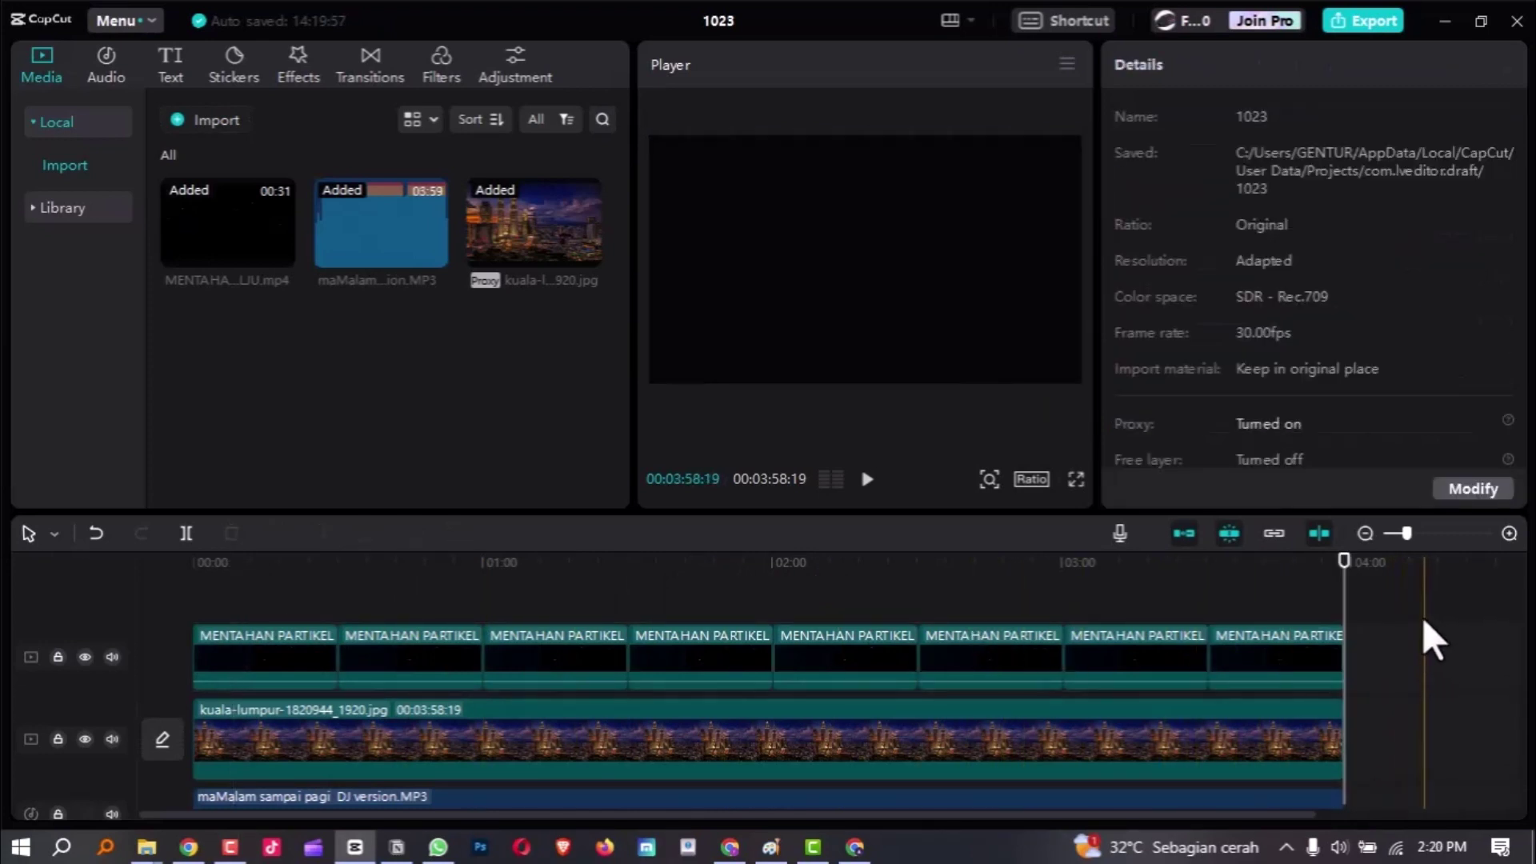
Step: Combine all eight snow particle clips into one compound clip
drag(1422, 617, 265, 655)
click(265, 657)
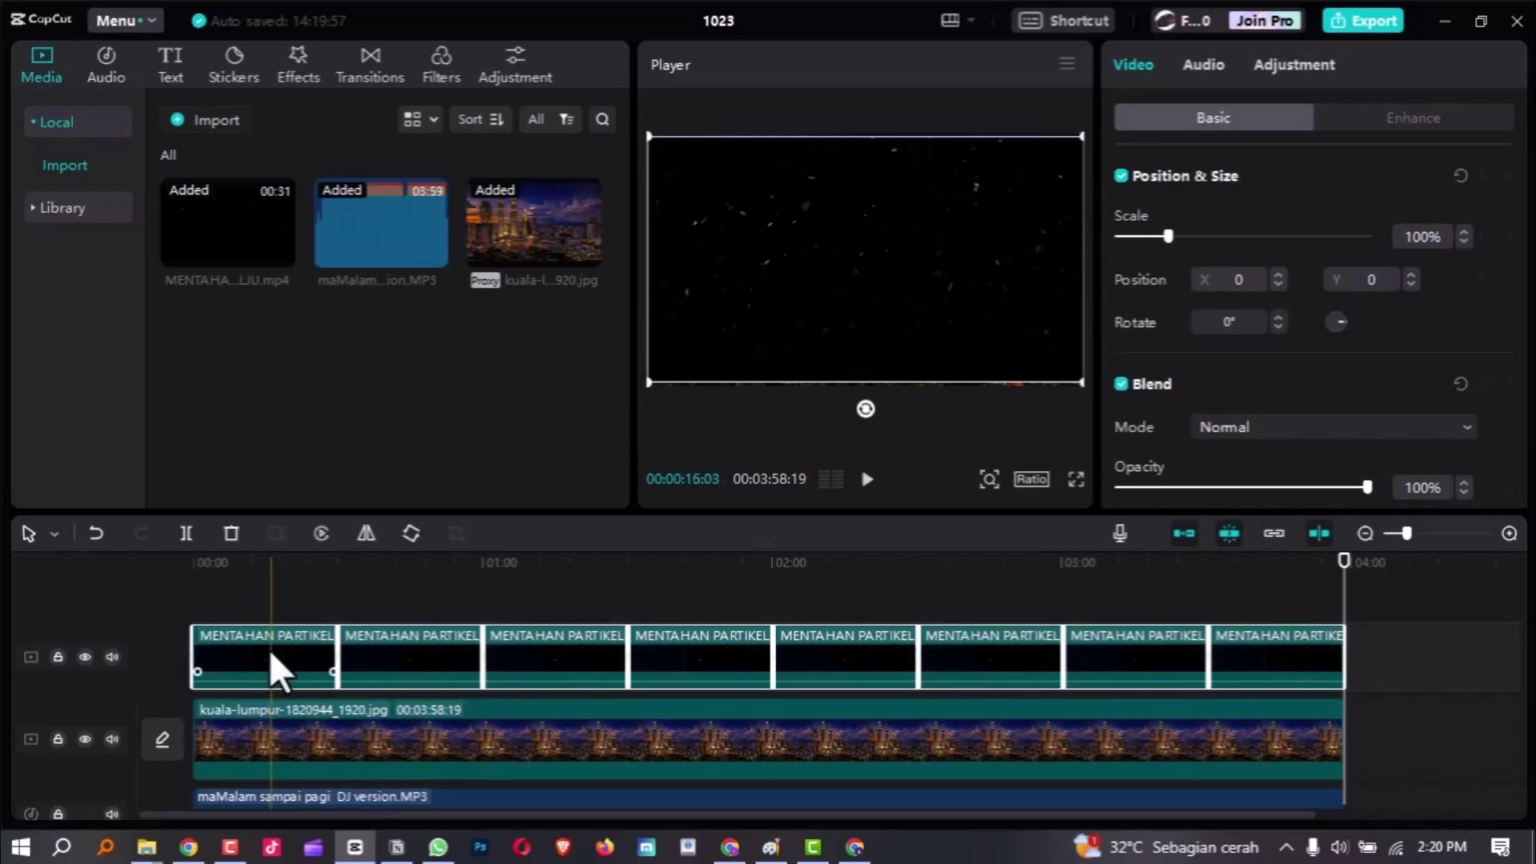
key(End)
right_click(270, 649)
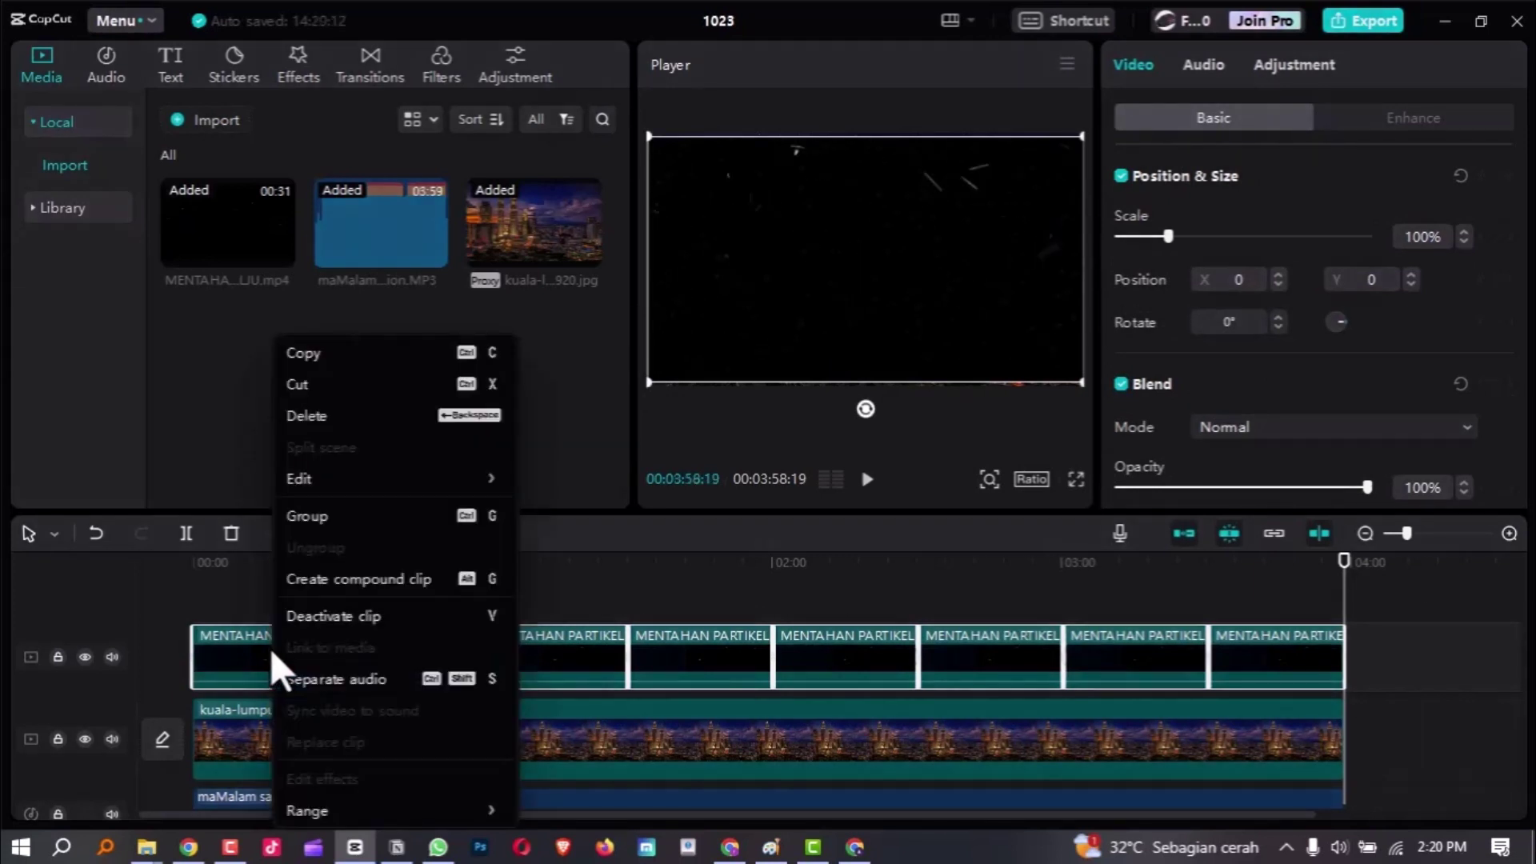
click(392, 580)
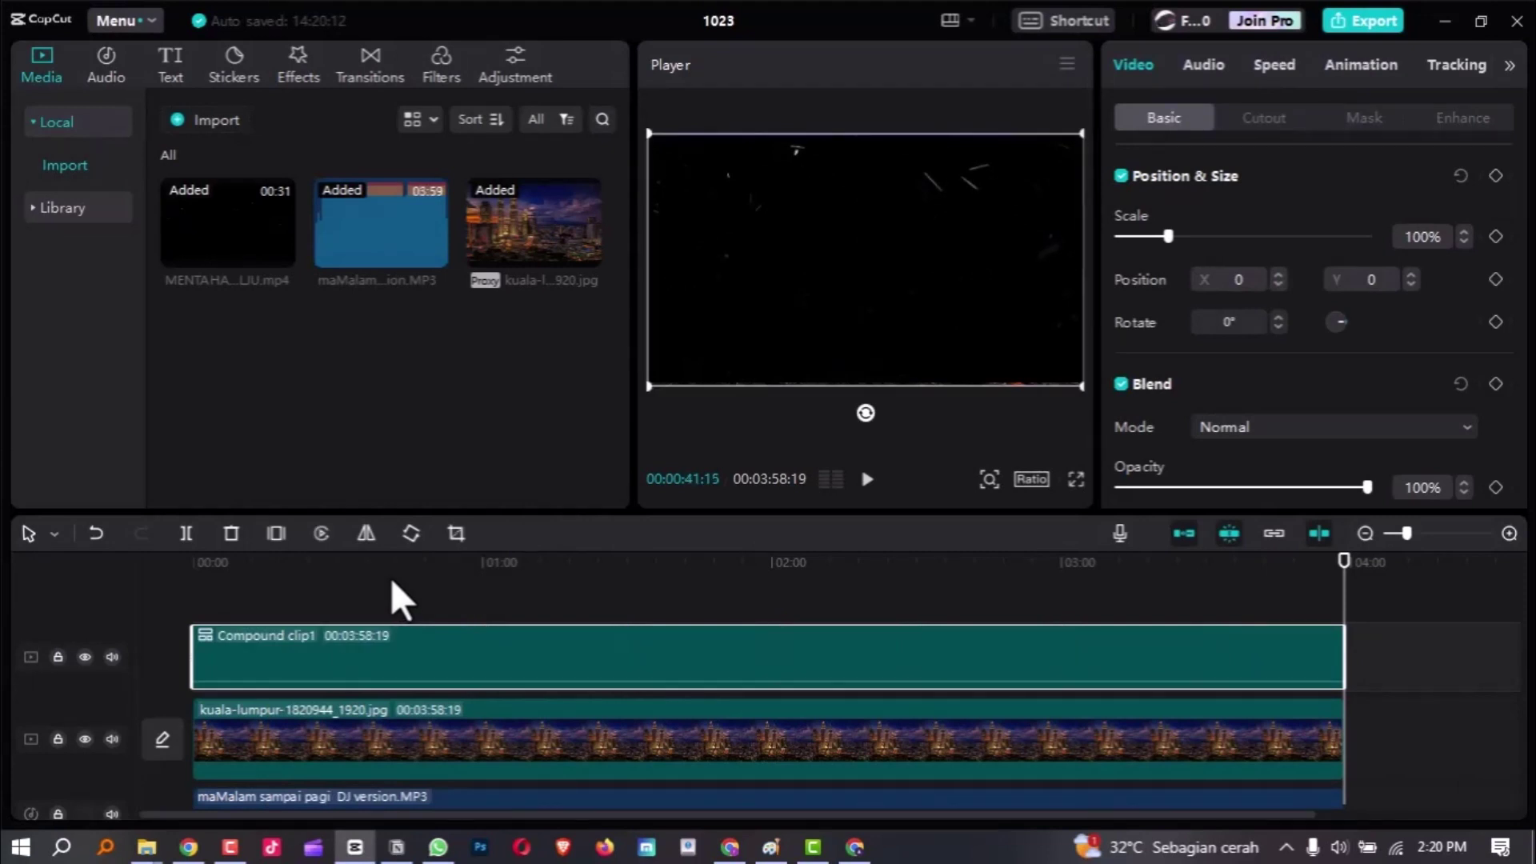
Step: Scrub through the compound clip to check how the particle overlay covers the picture
click(391, 568)
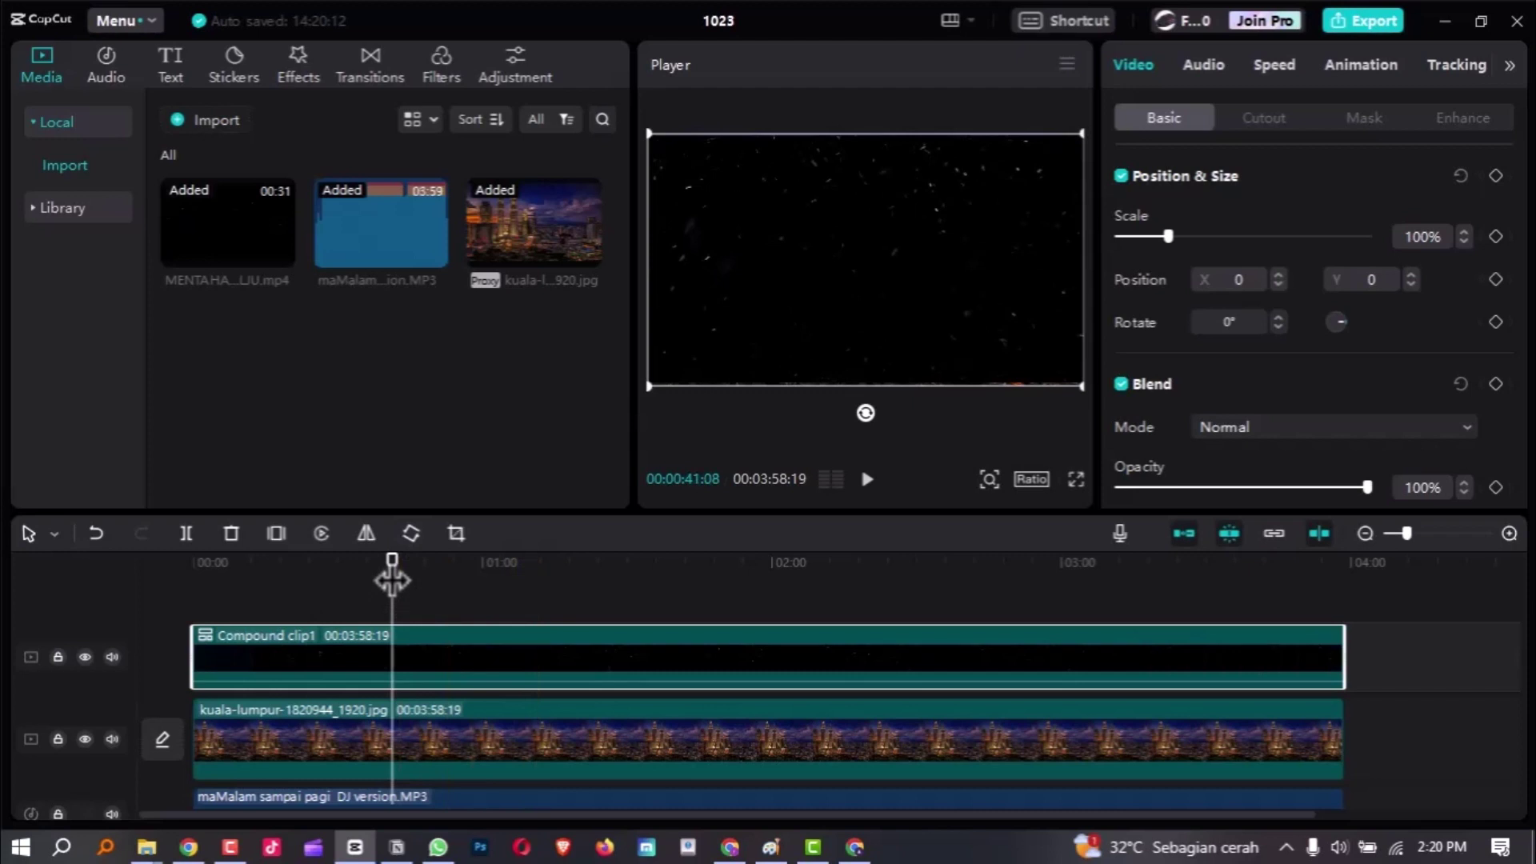
click(329, 580)
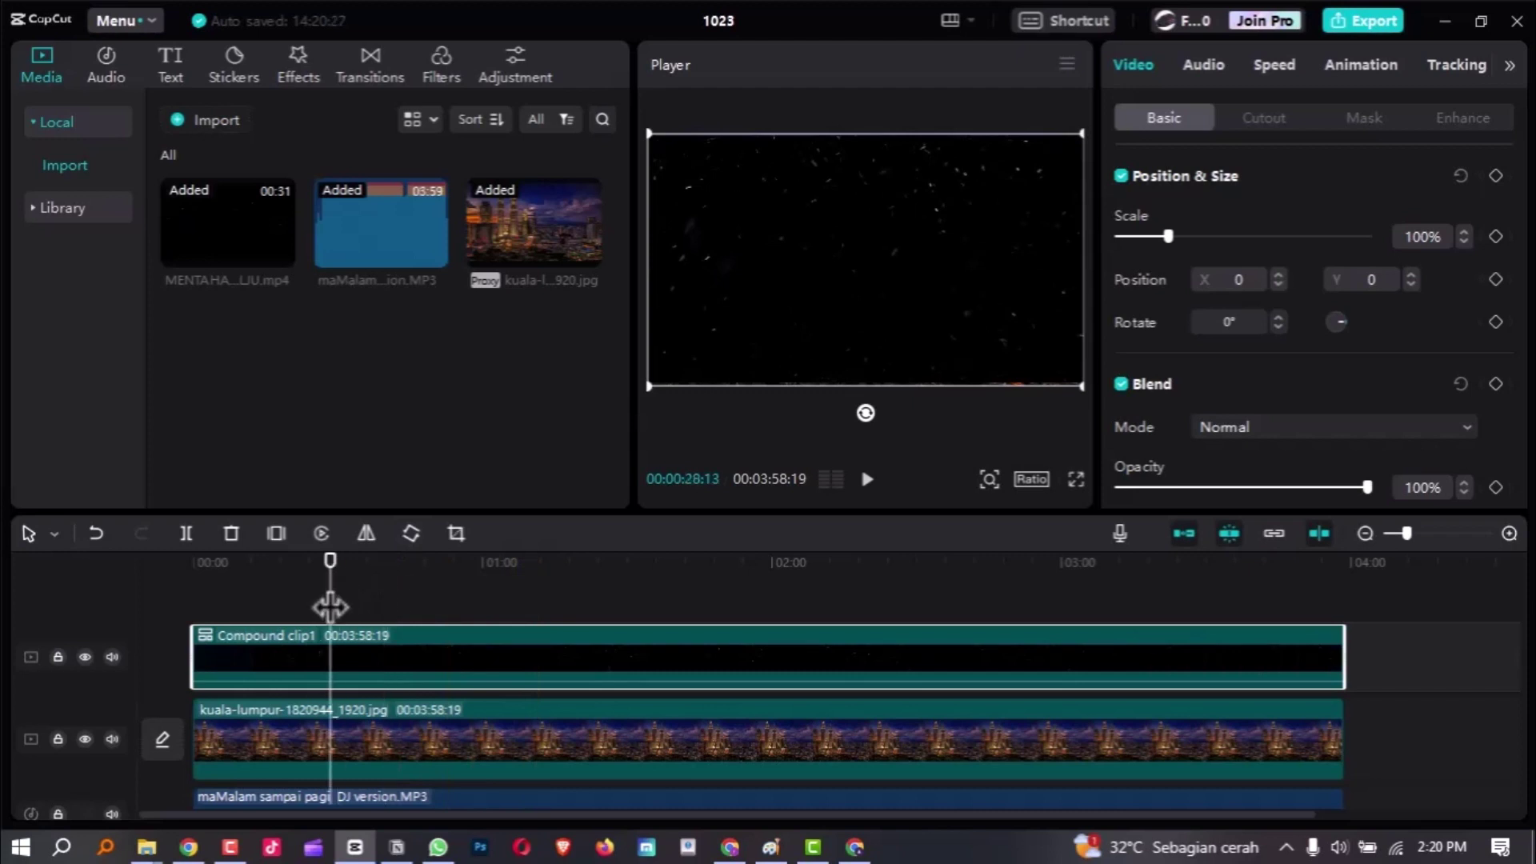
click(480, 565)
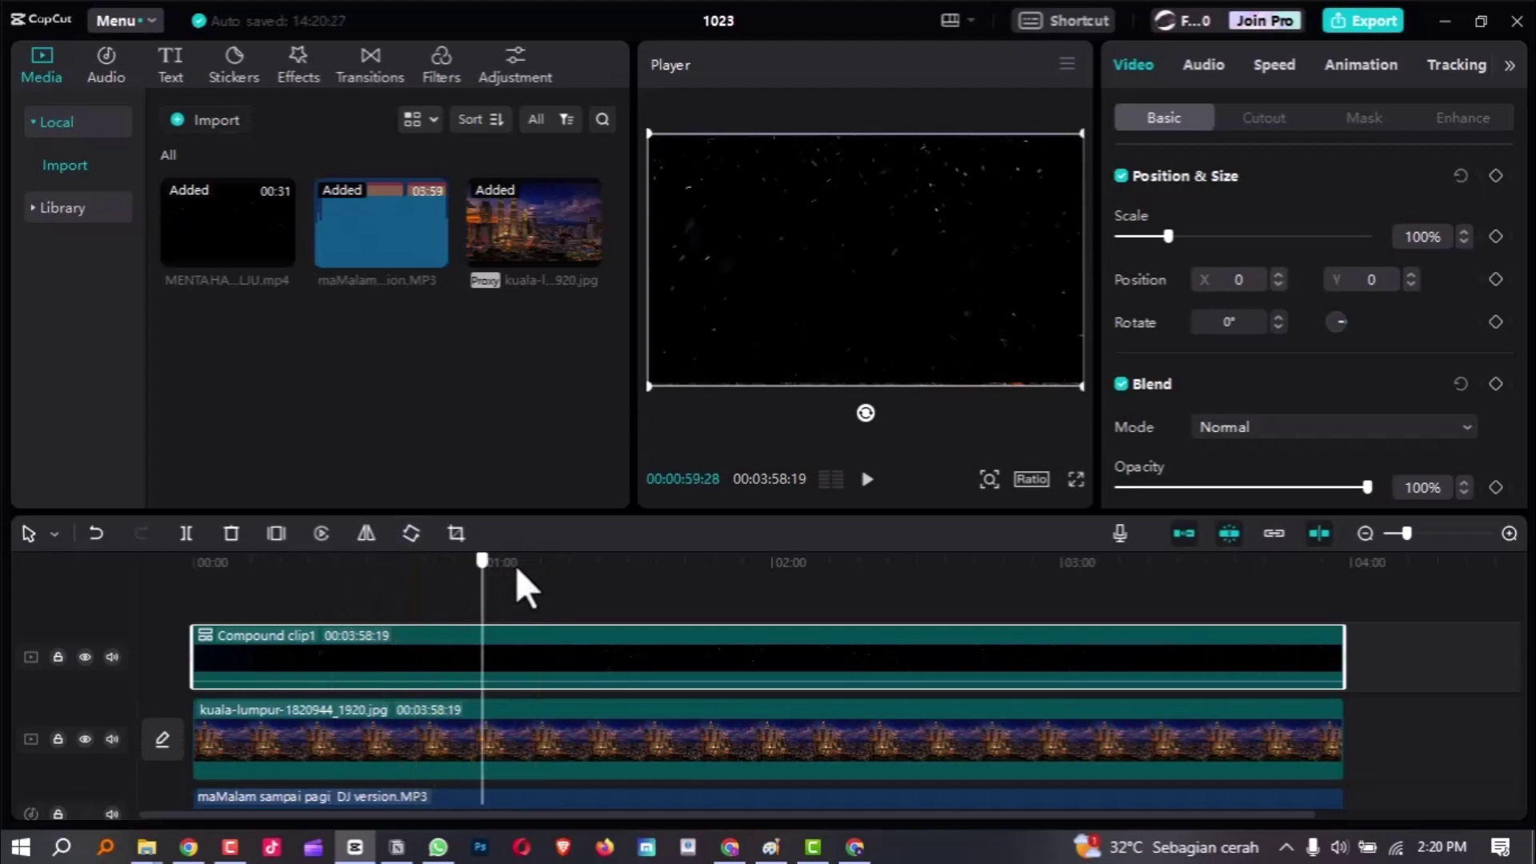
drag(516, 565, 717, 629)
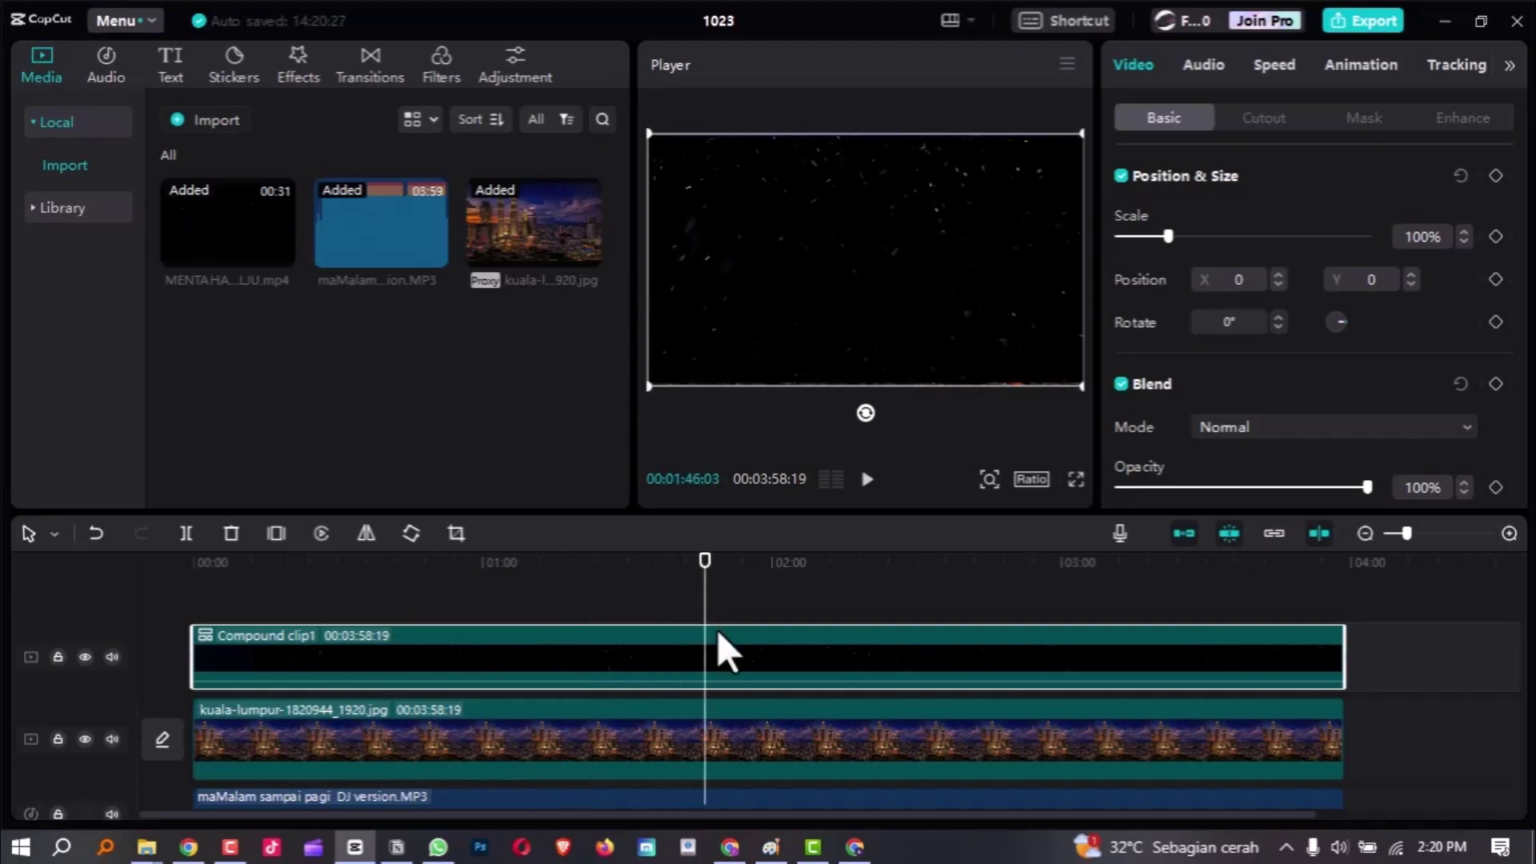
scroll(782, 660, down, 2)
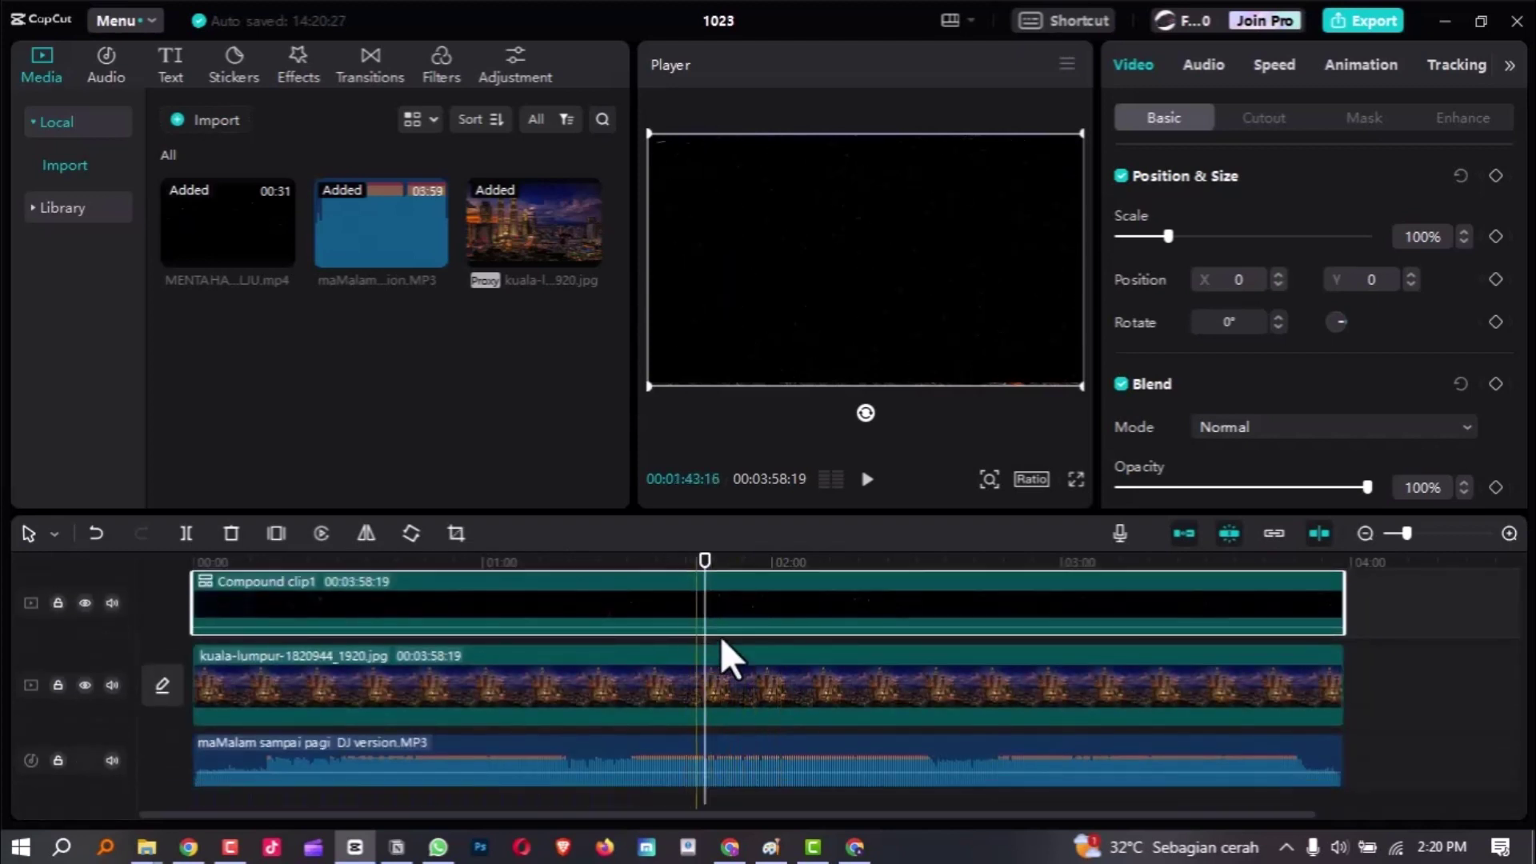
scroll(781, 615, up, 2)
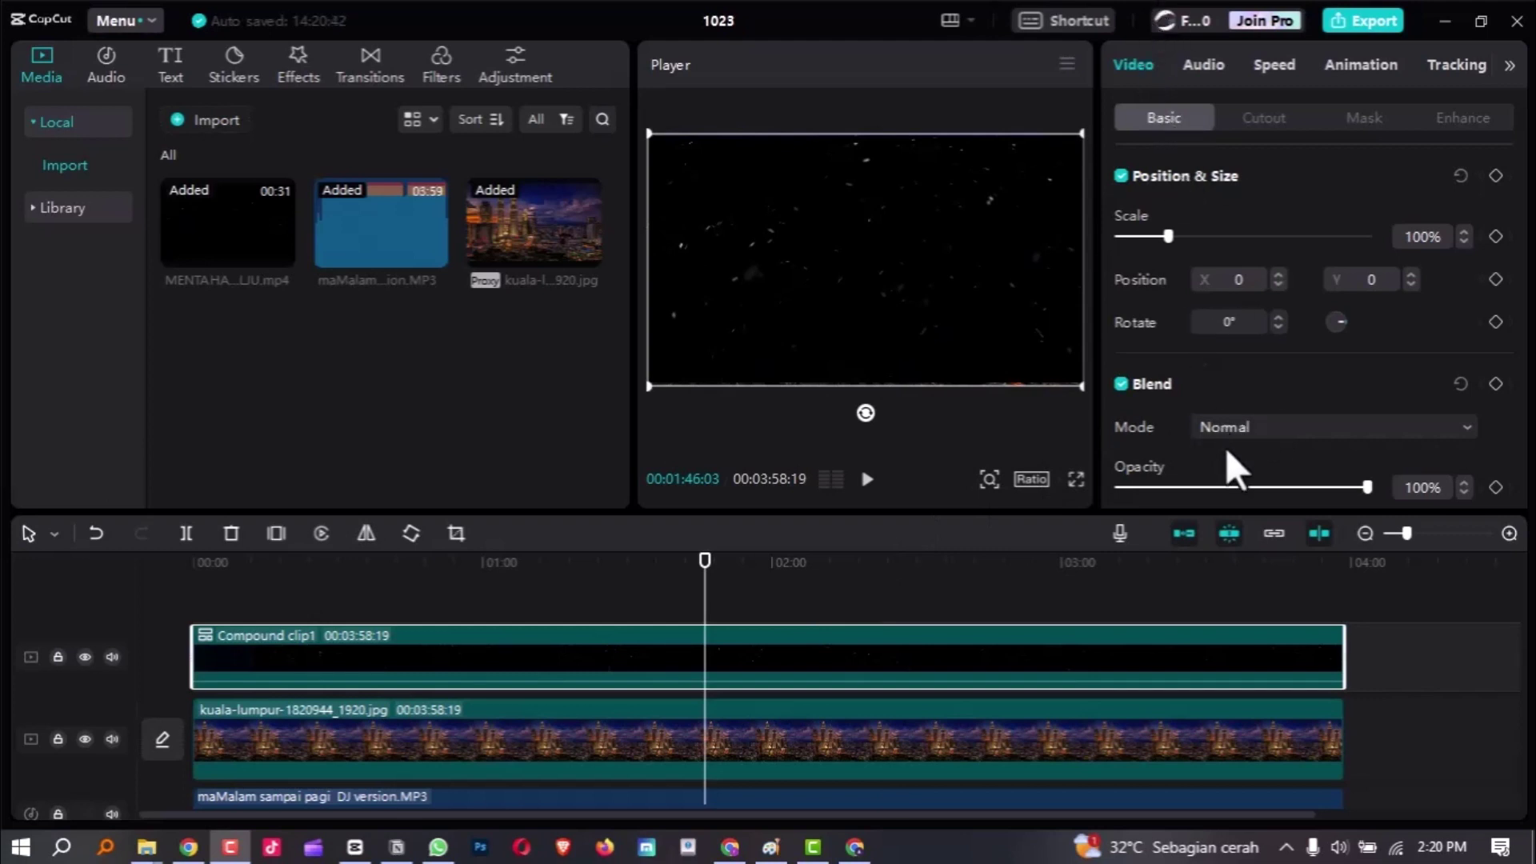
Step: Set the compound clip's blend mode to Screen and play a section of the result
click(1269, 428)
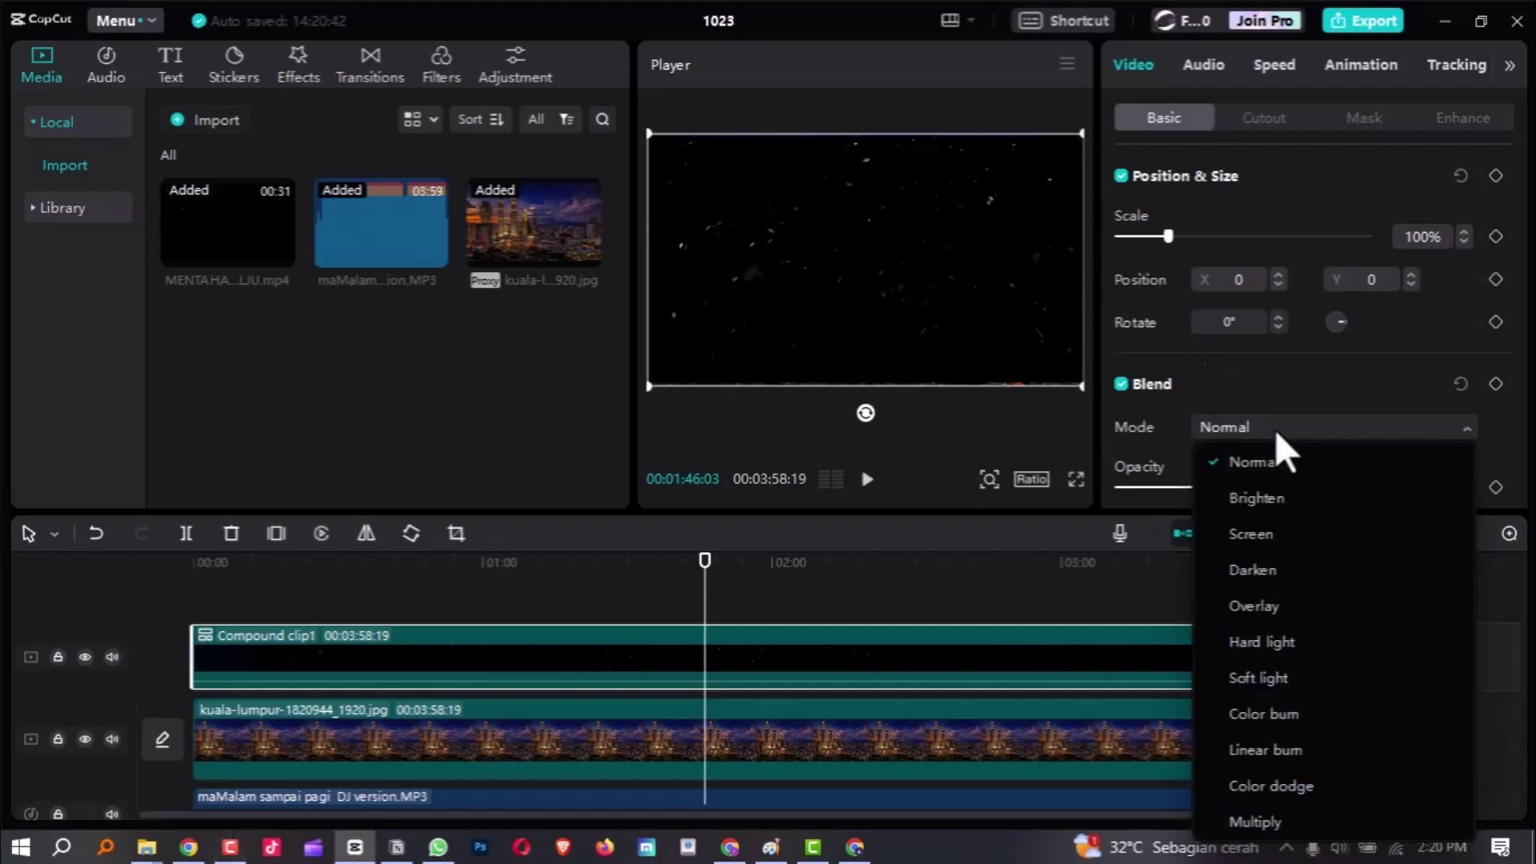
click(1276, 534)
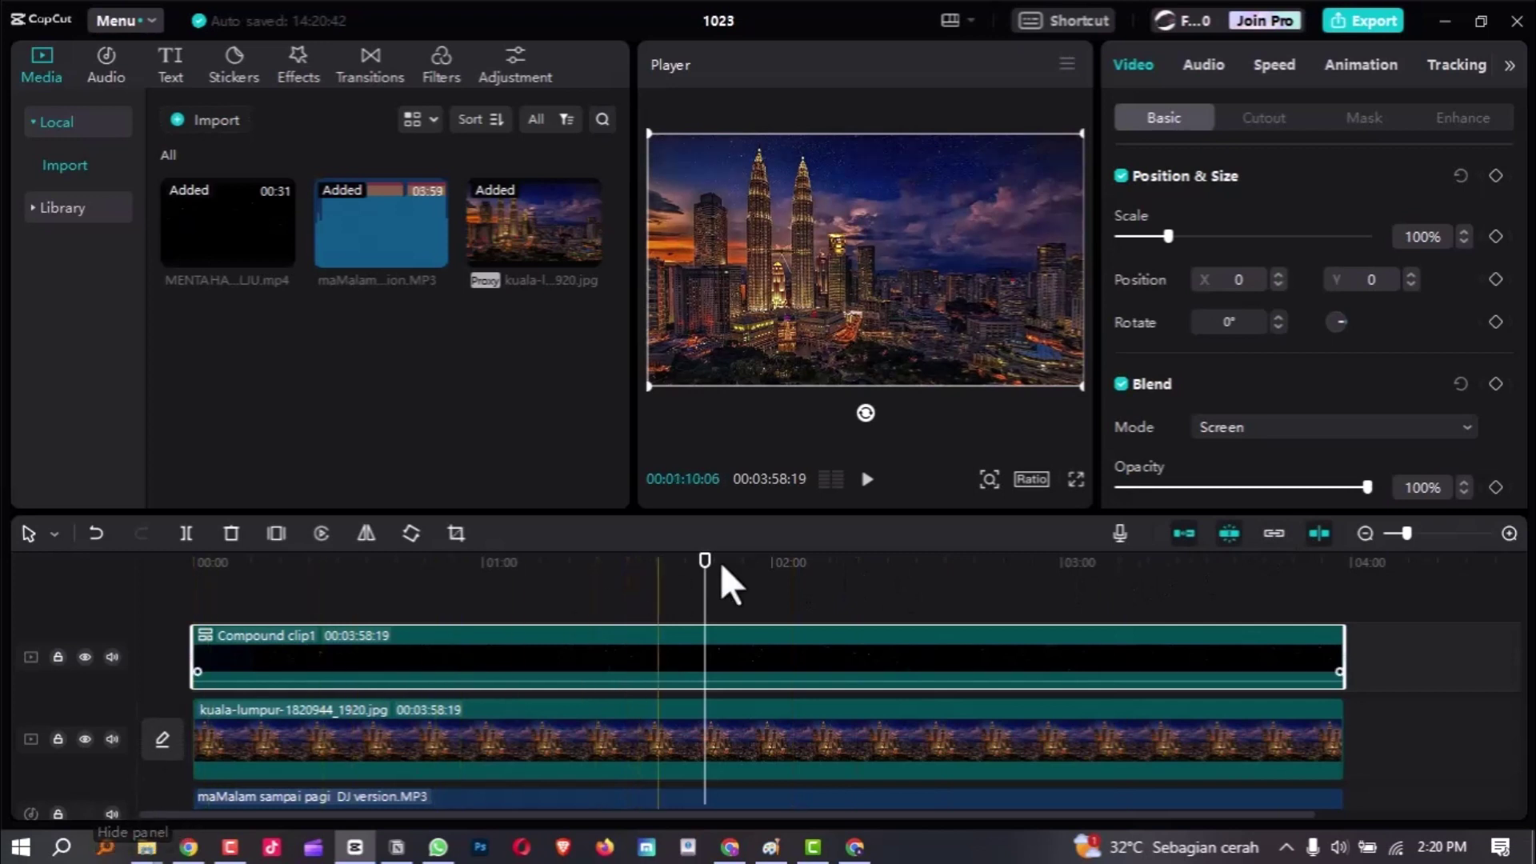
click(688, 563)
key(space)
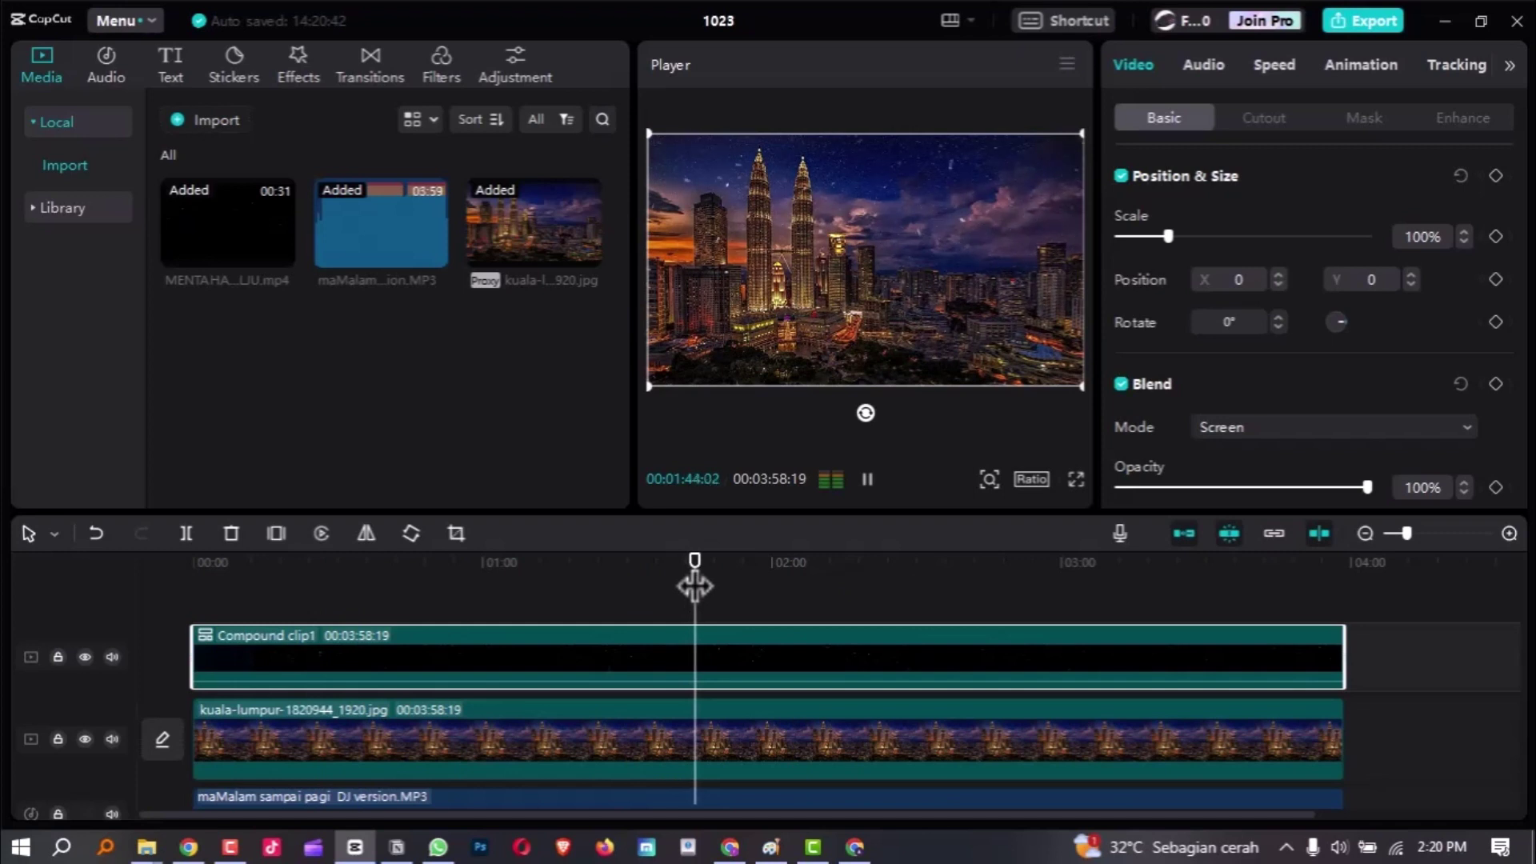
key(space)
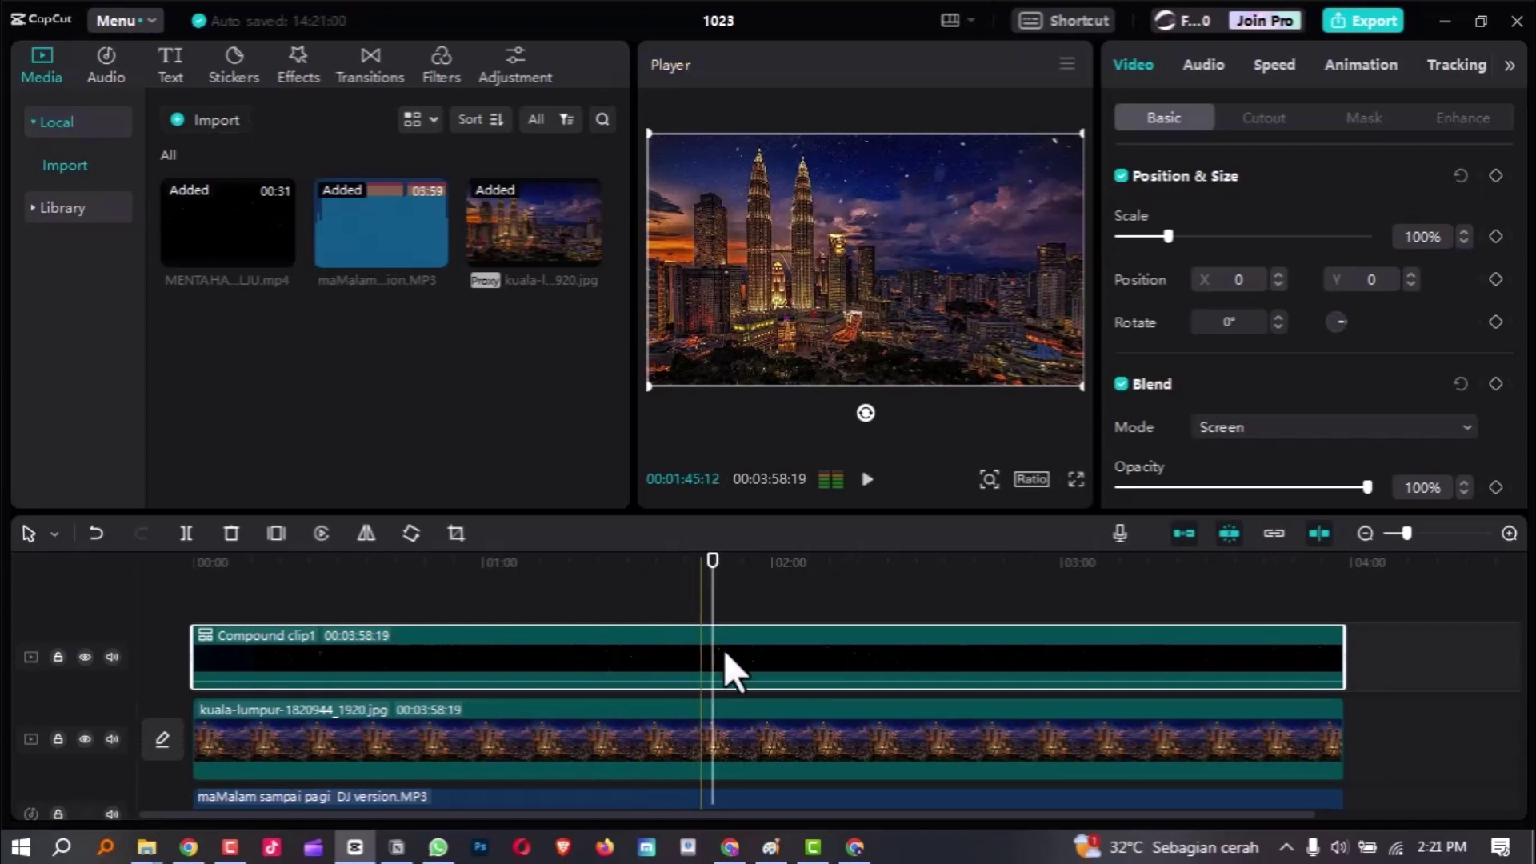
scroll(726, 669, down, 2)
scroll(775, 681, down, 1)
scroll(774, 680, up, 1)
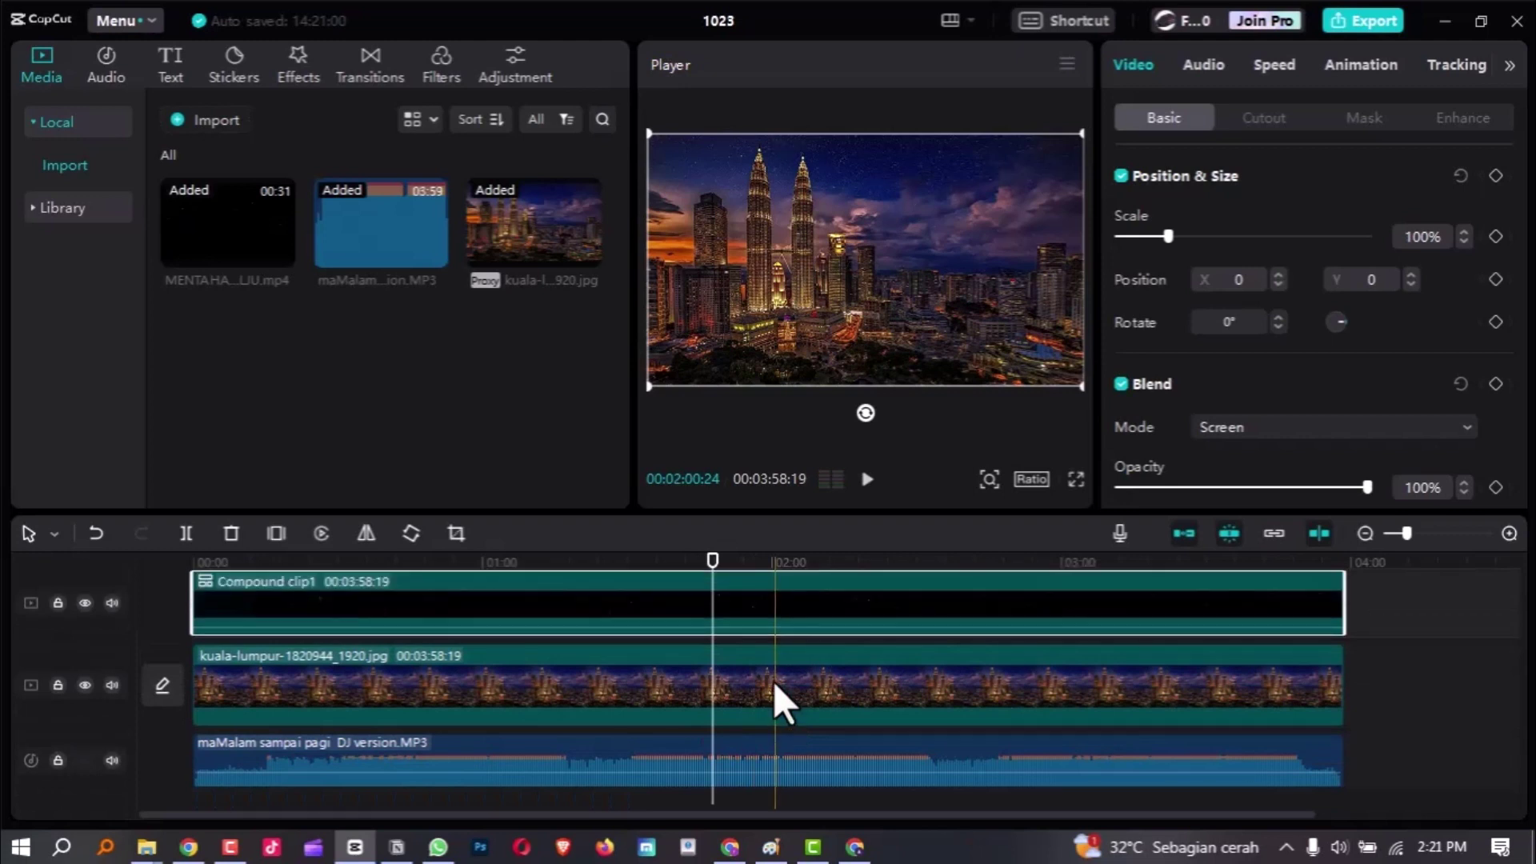
scroll(767, 676, up, 2)
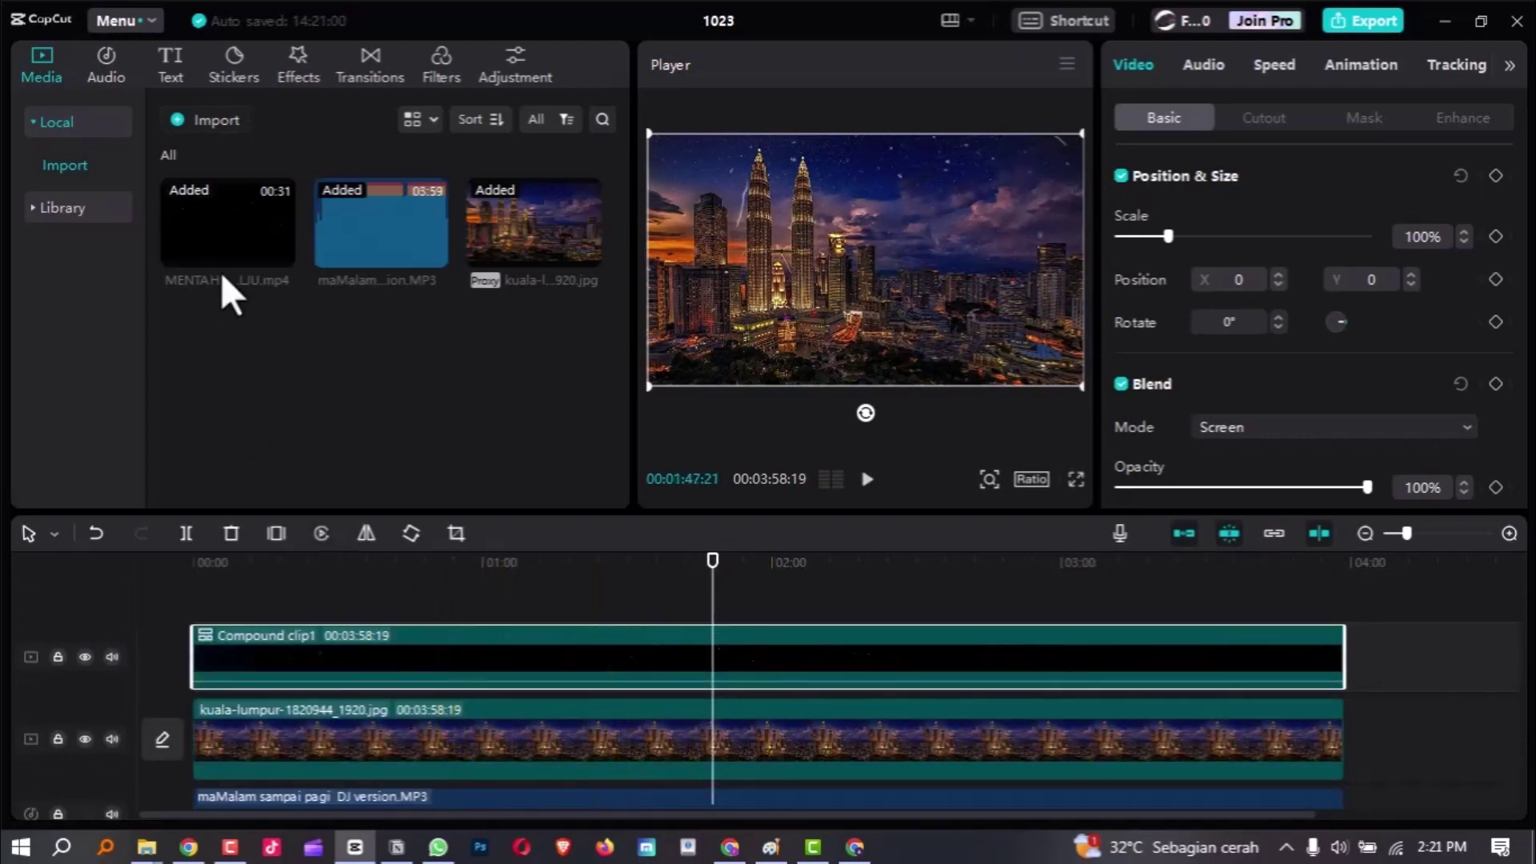
Step: Add the song lyrics from the local LRC caption file to the timeline
click(179, 66)
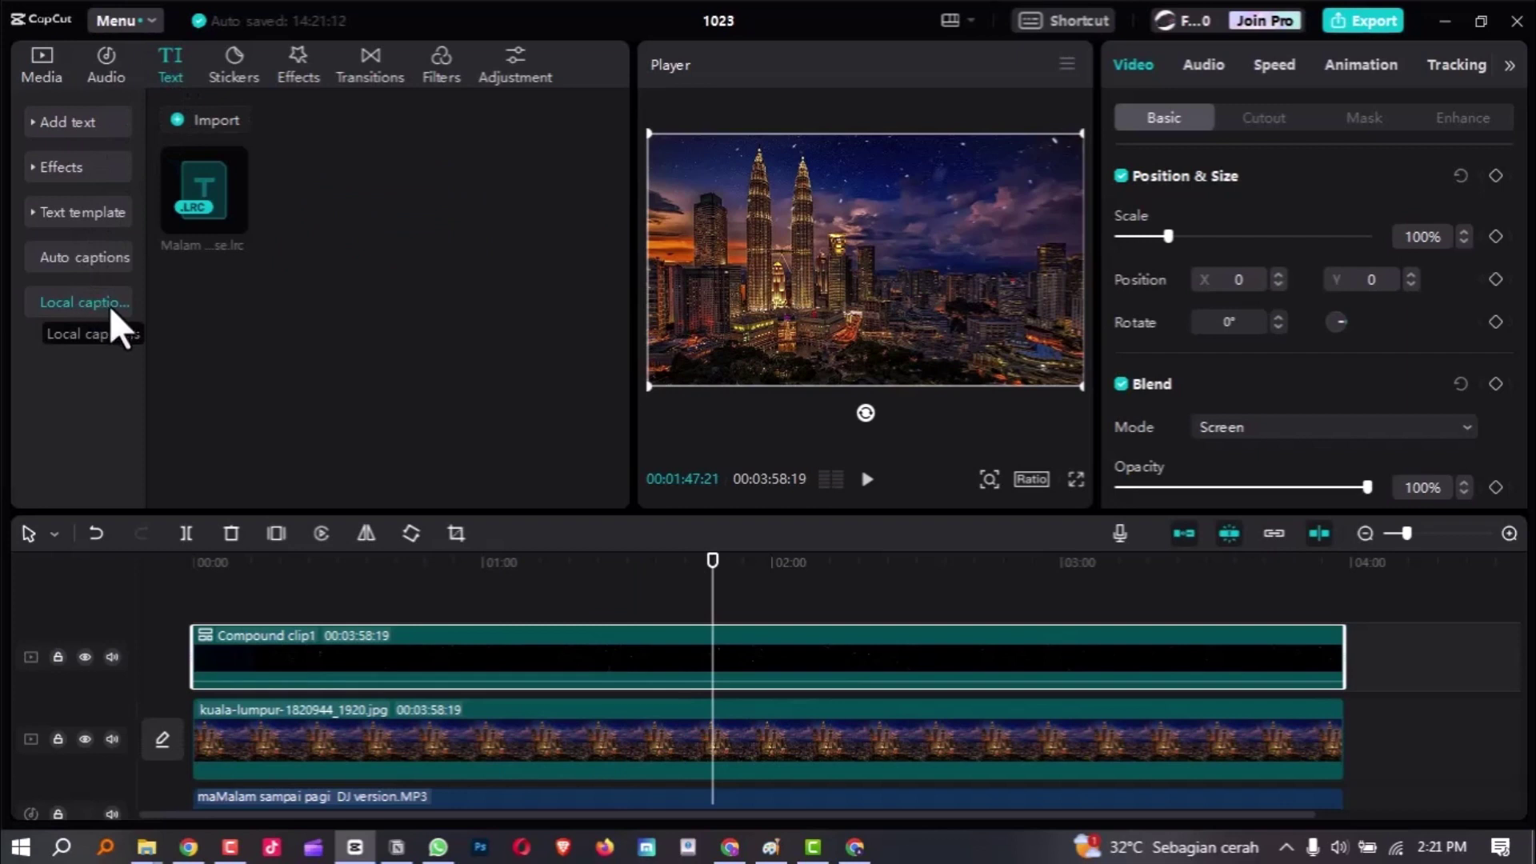
click(232, 219)
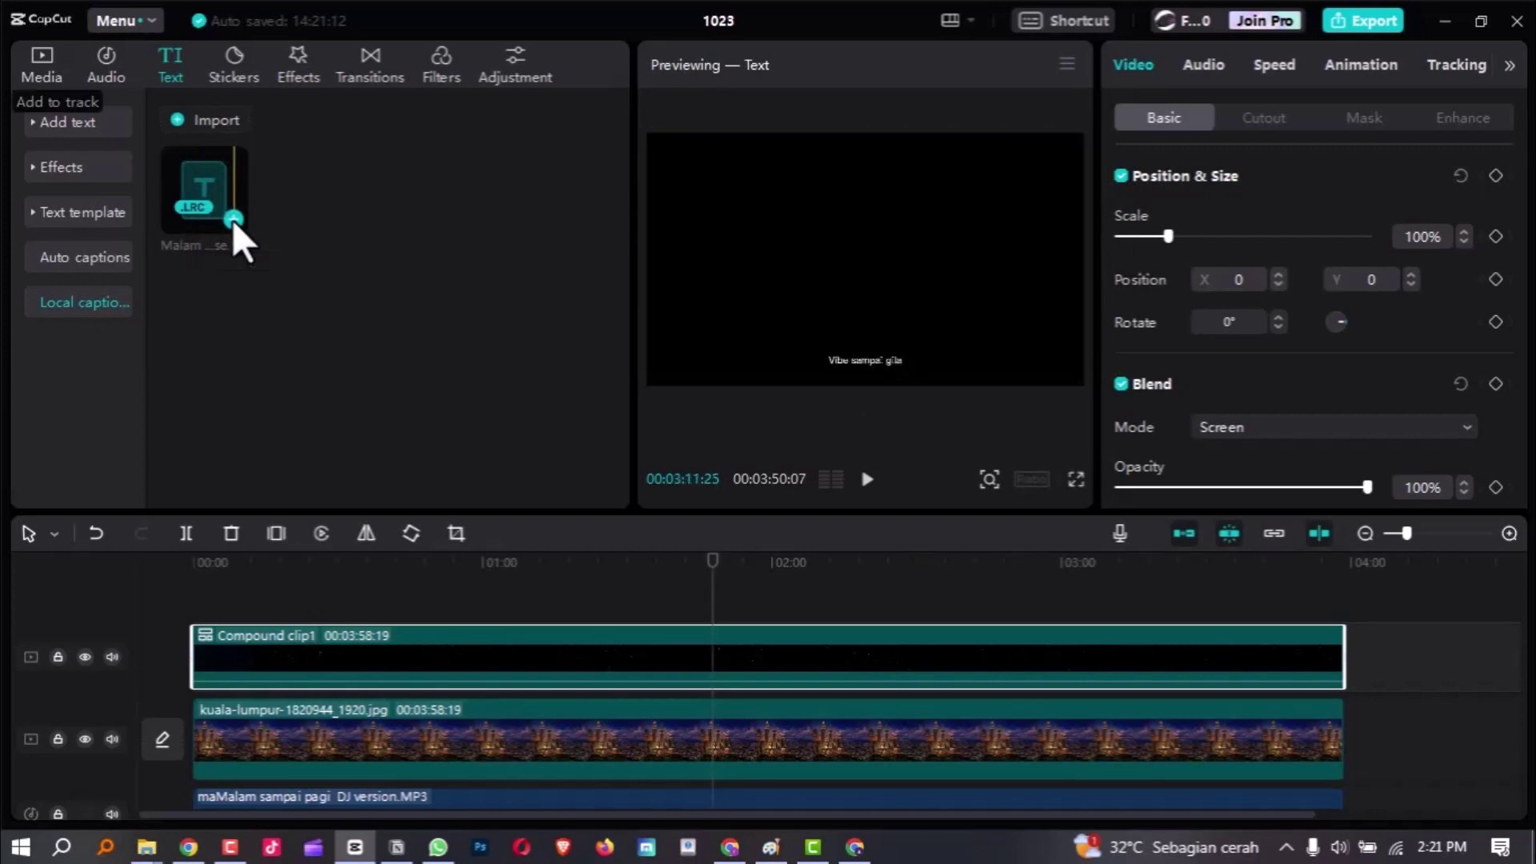
click(234, 220)
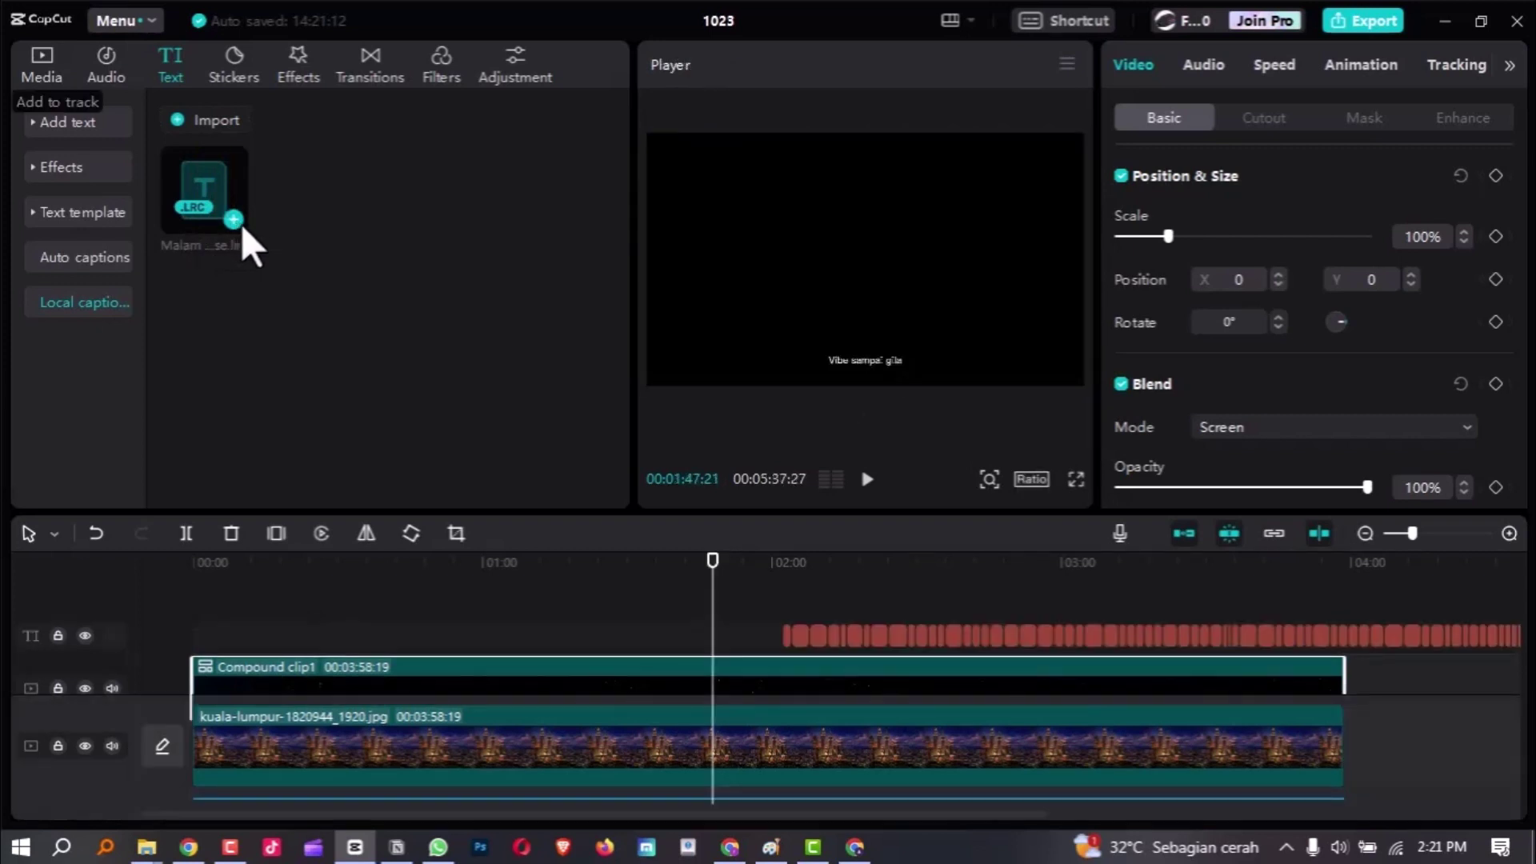
Step: Select all the lyric captions on the text track and delete them from the timeline
click(1017, 640)
scroll(1021, 636, down, 3)
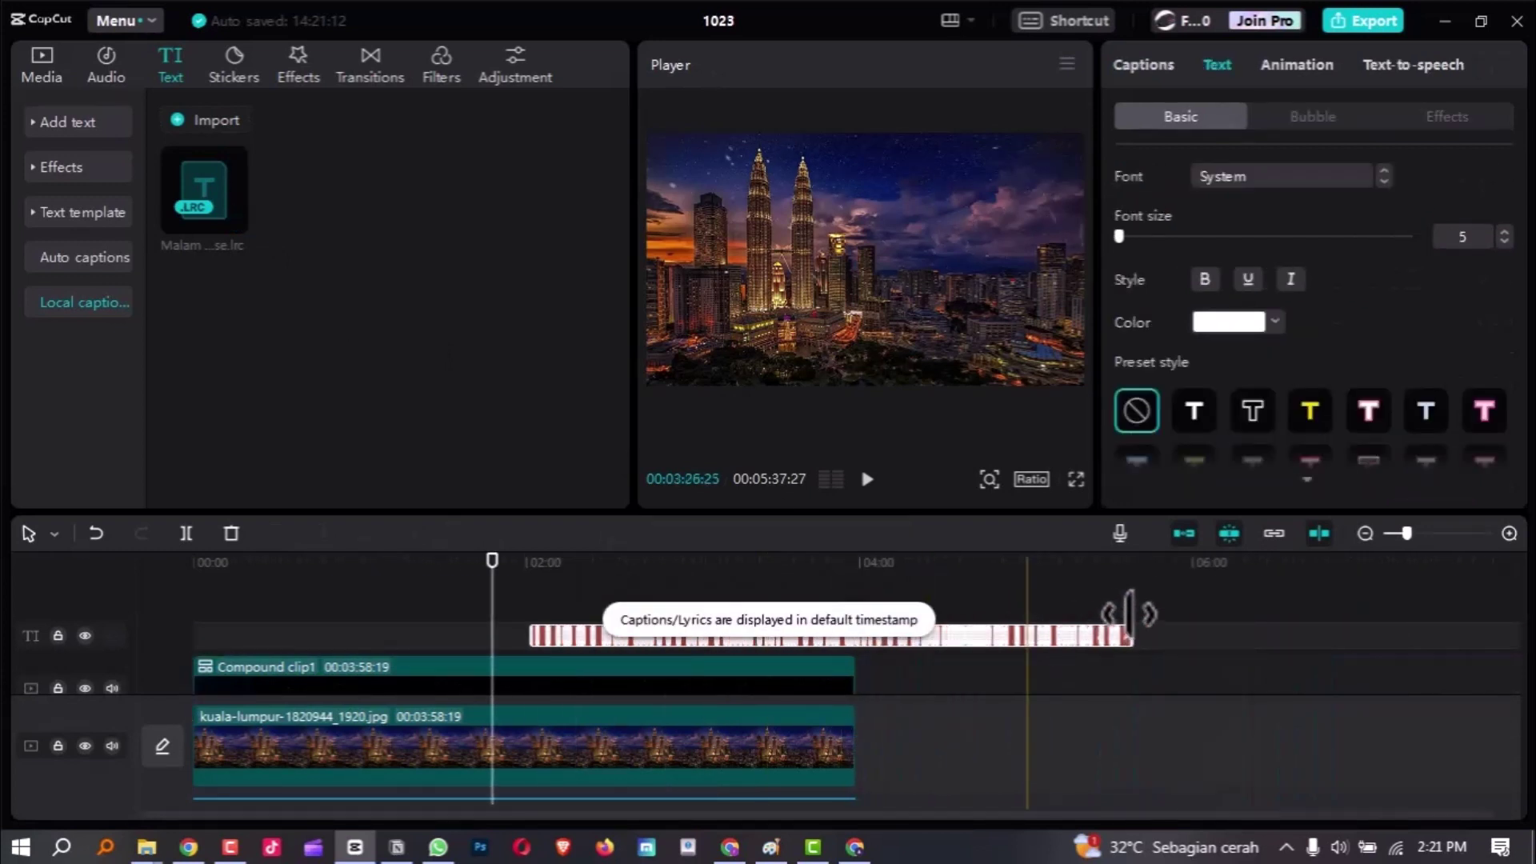
click(1141, 618)
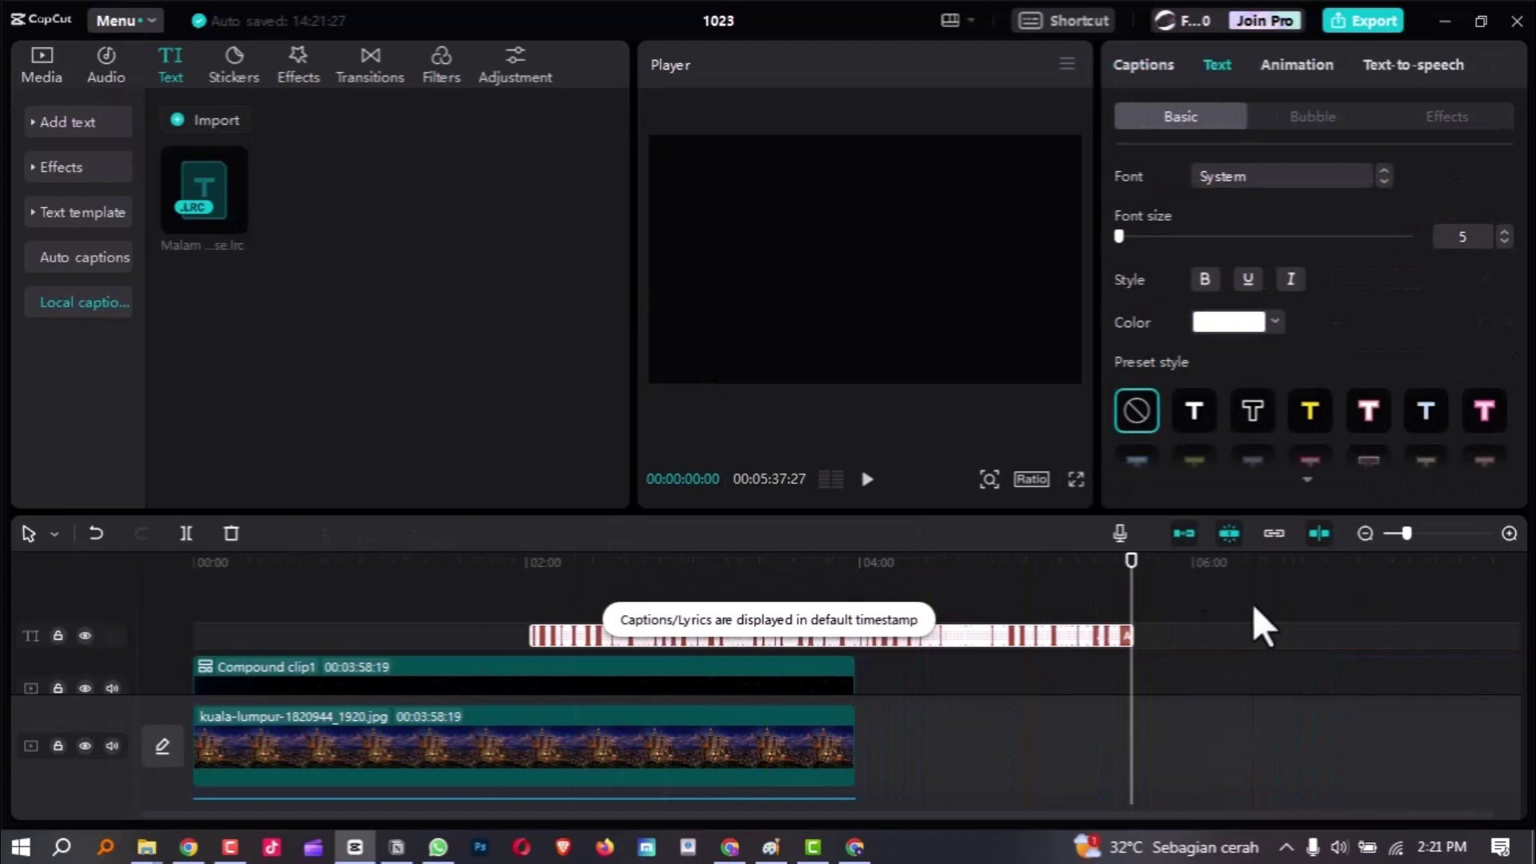
click(764, 640)
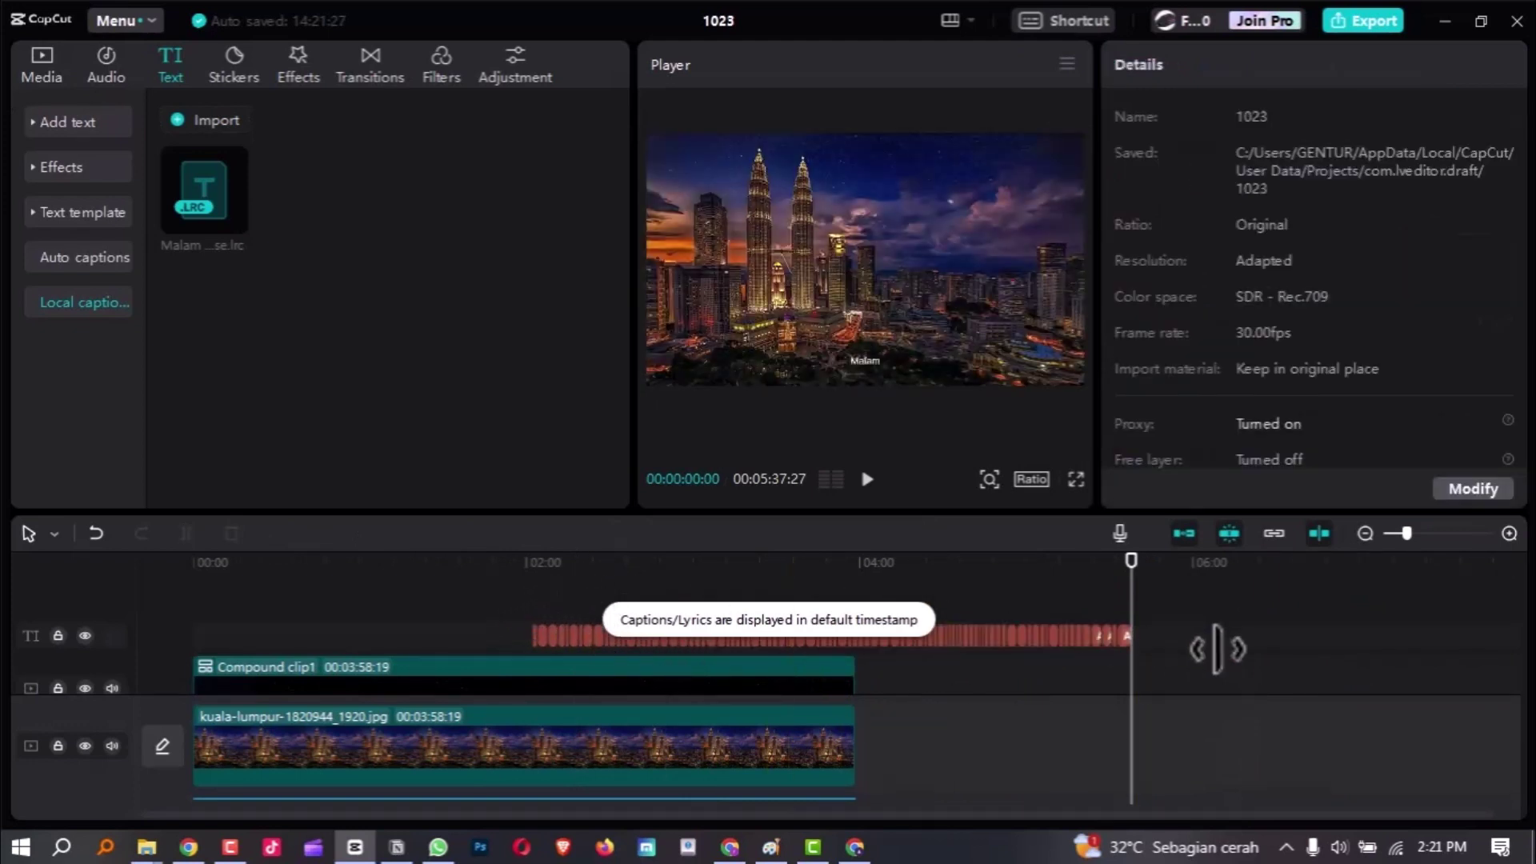
drag(1225, 590, 614, 629)
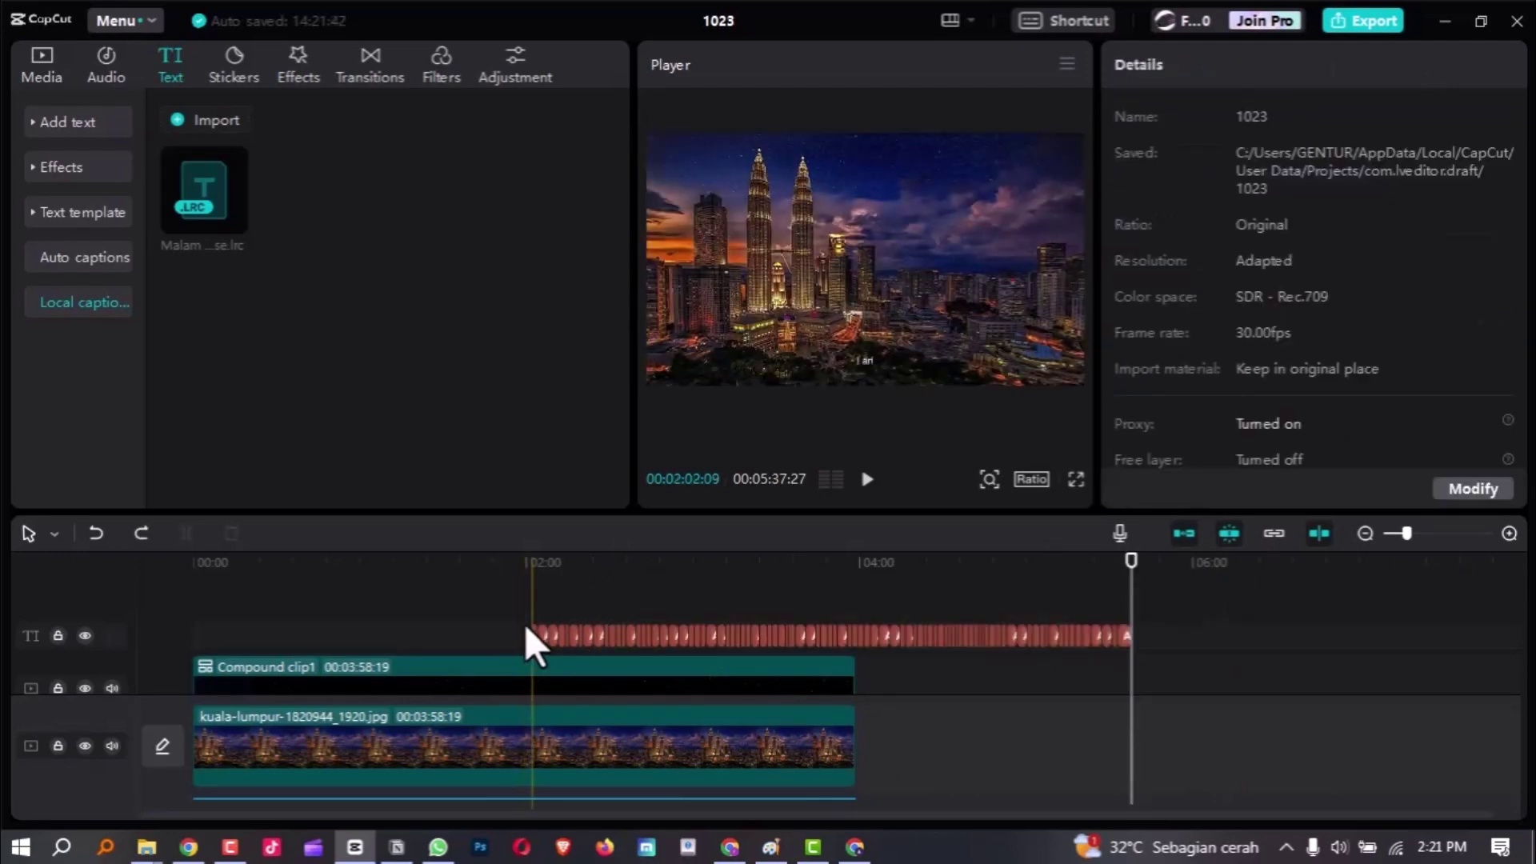
drag(510, 597, 1178, 650)
key(Delete)
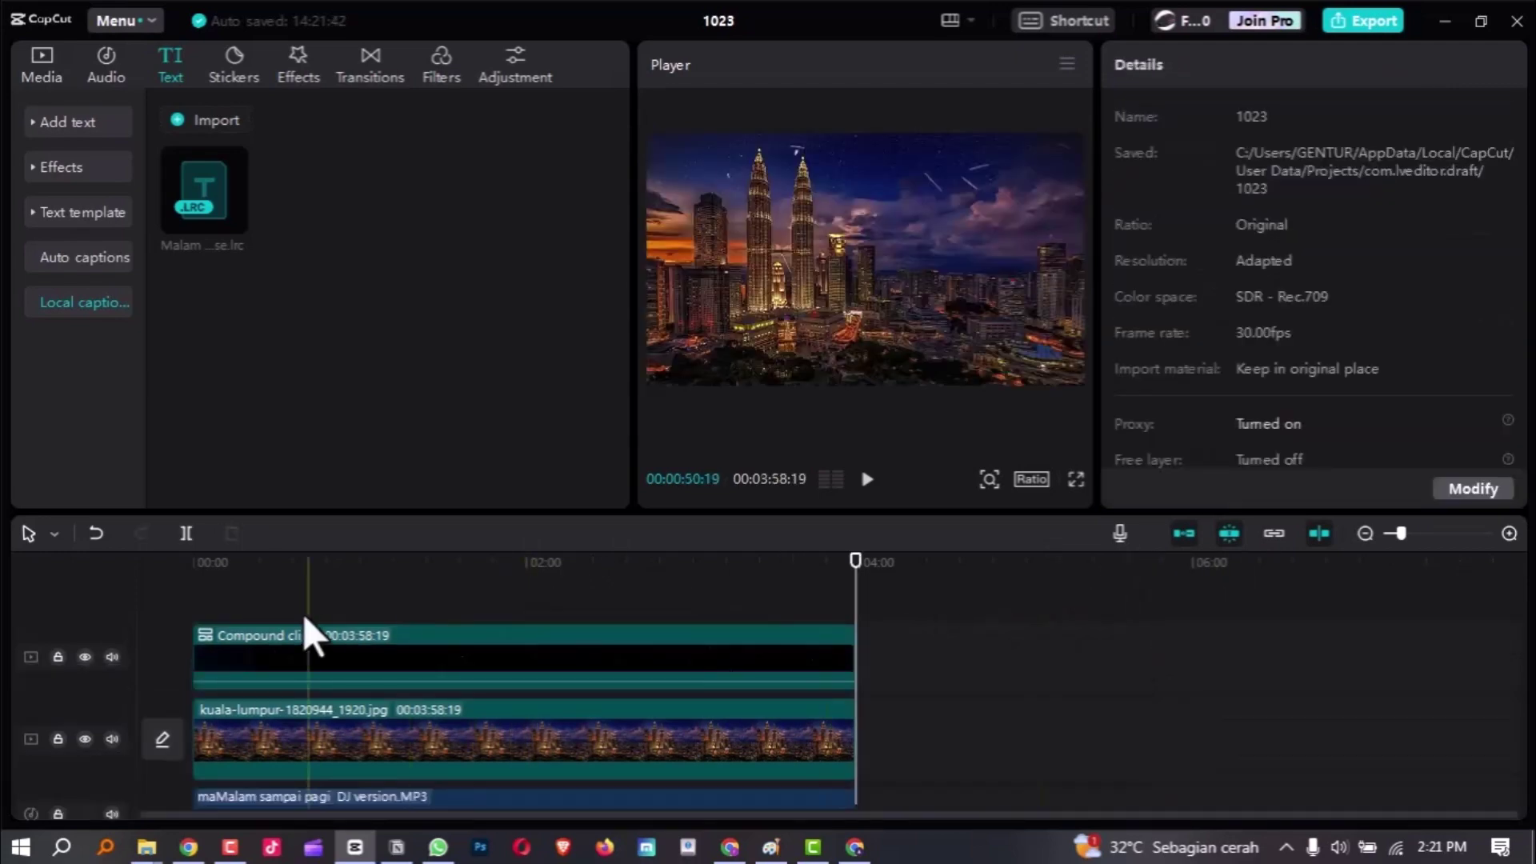
Step: Place the playhead at about 00:00:14:17, just before the song's waveform rises, and play a moment there to check the point
click(213, 562)
scroll(229, 641, up, 2)
scroll(228, 641, up, 6)
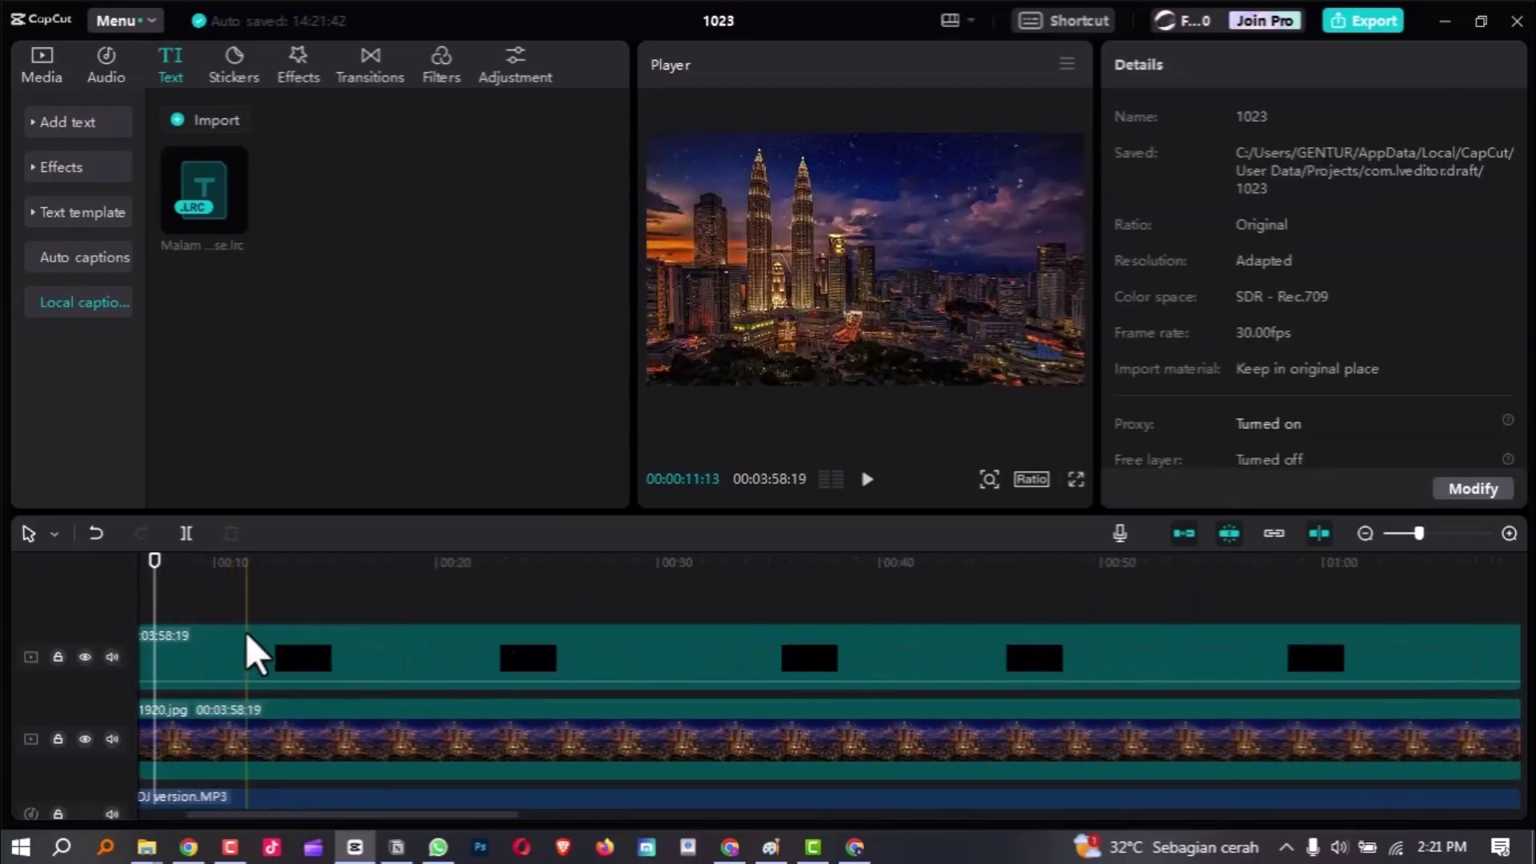
scroll(250, 628, left, 5)
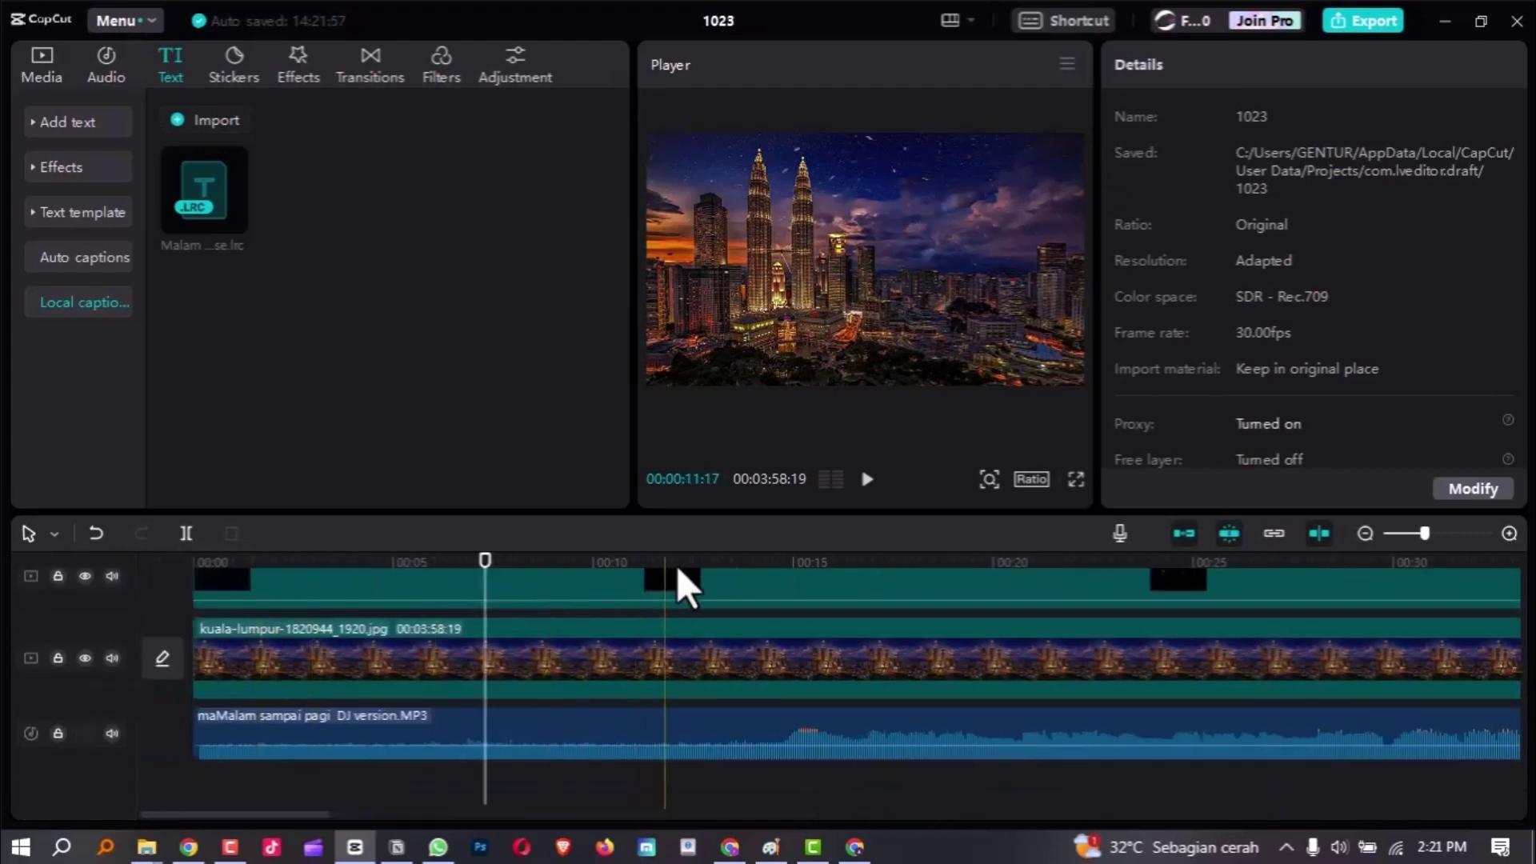
click(775, 561)
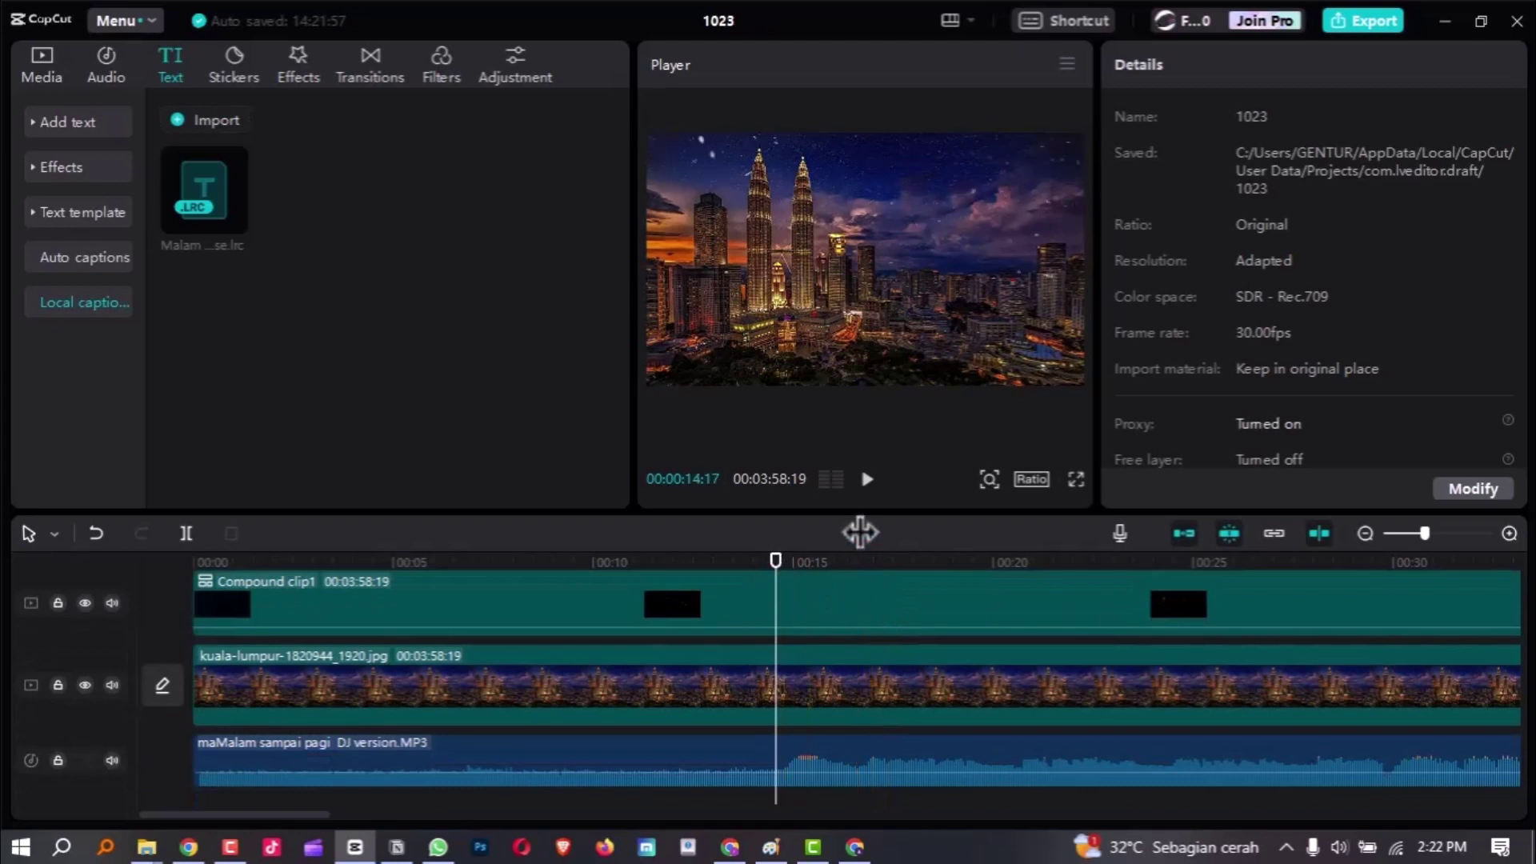
click(867, 480)
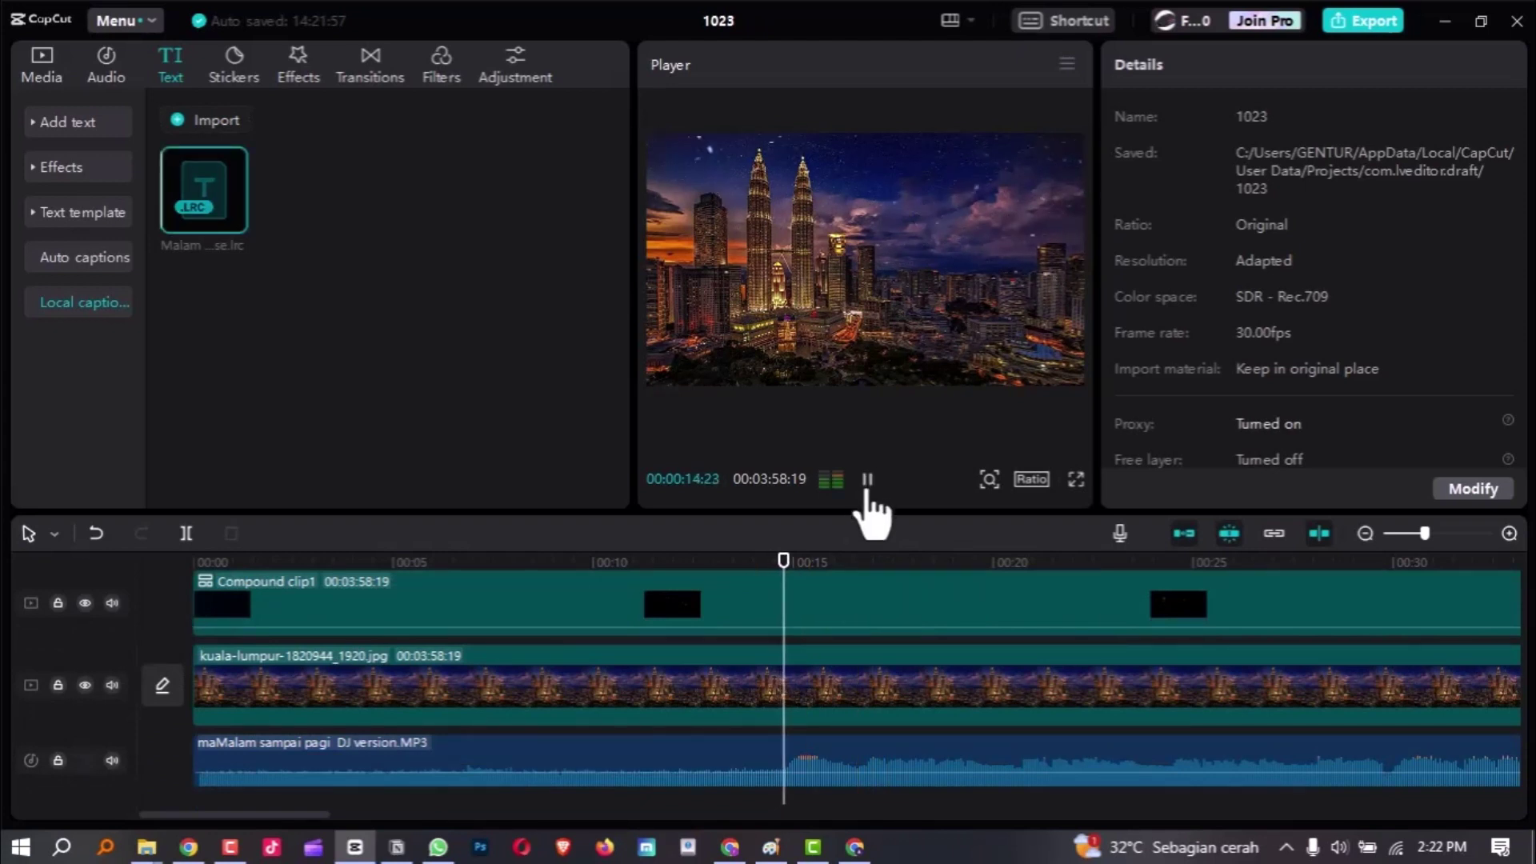
key(space)
scroll(868, 612, up, 1)
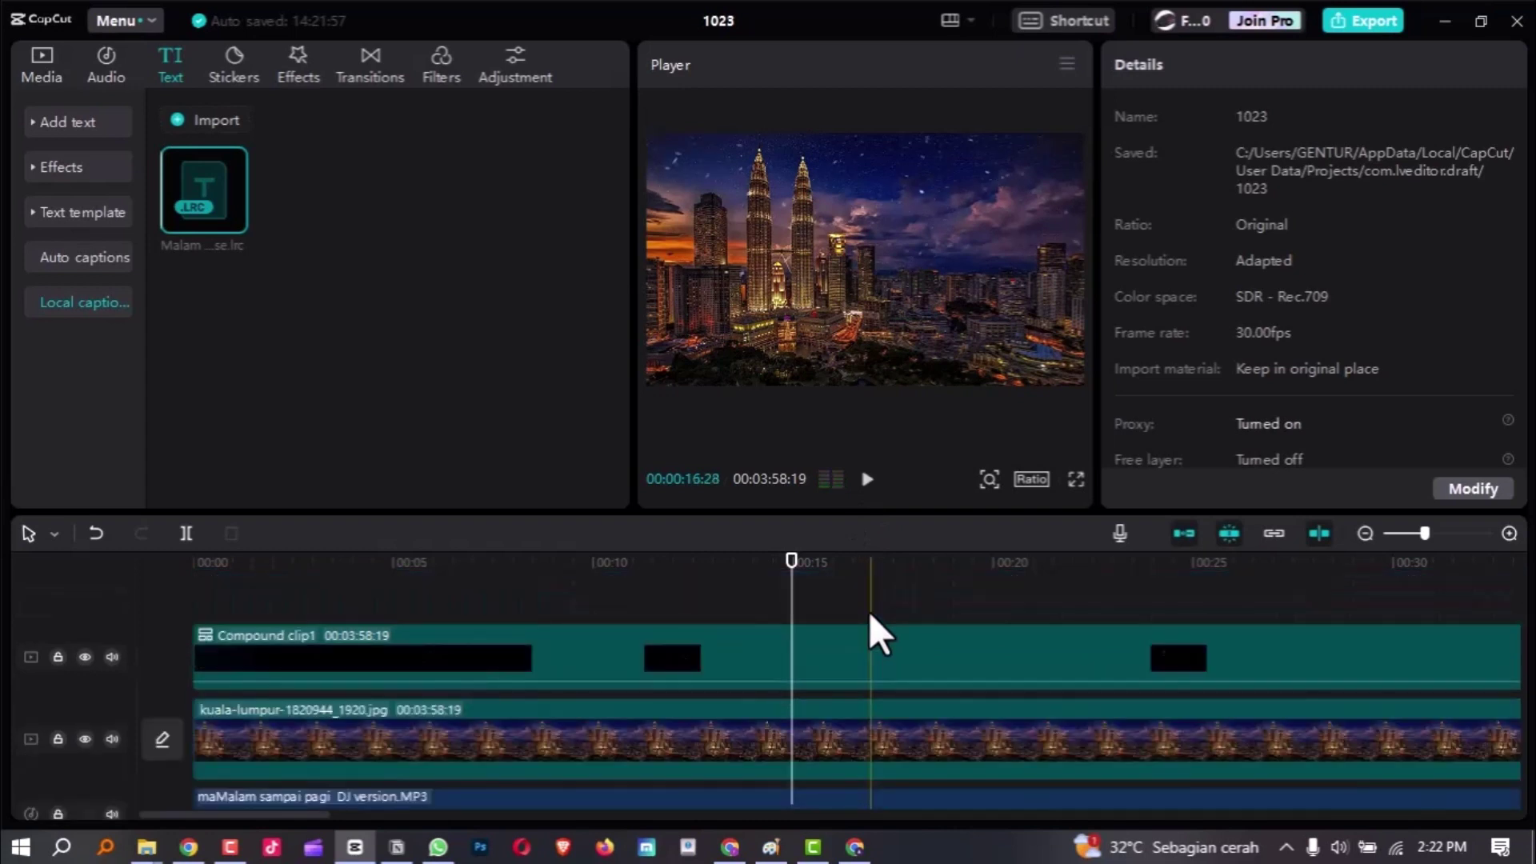
click(772, 557)
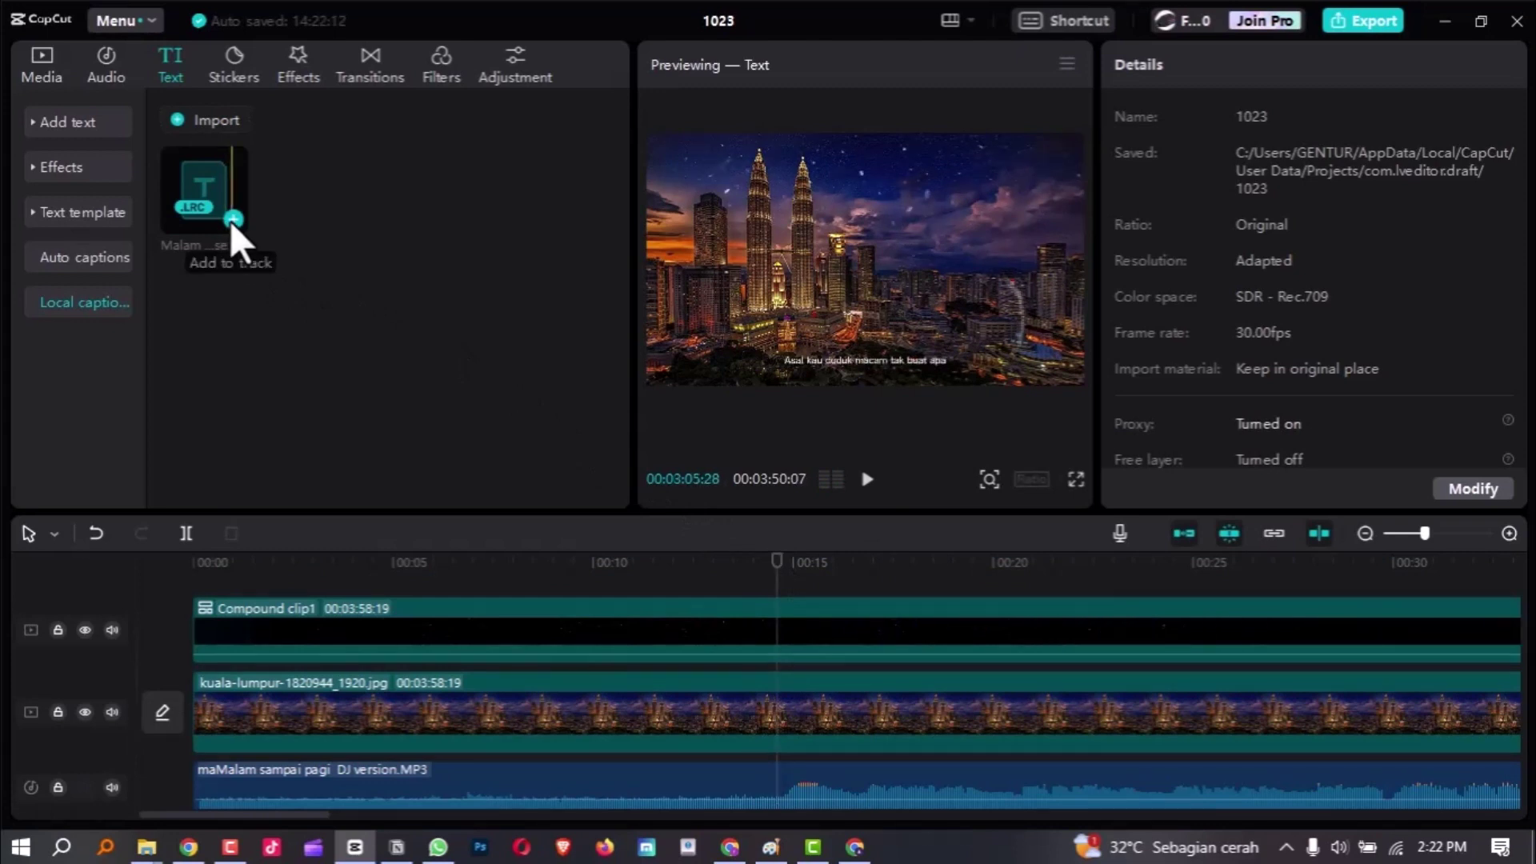
Step: Insert the lyrics from the local LRC caption file on a text track above the compound clip
click(232, 220)
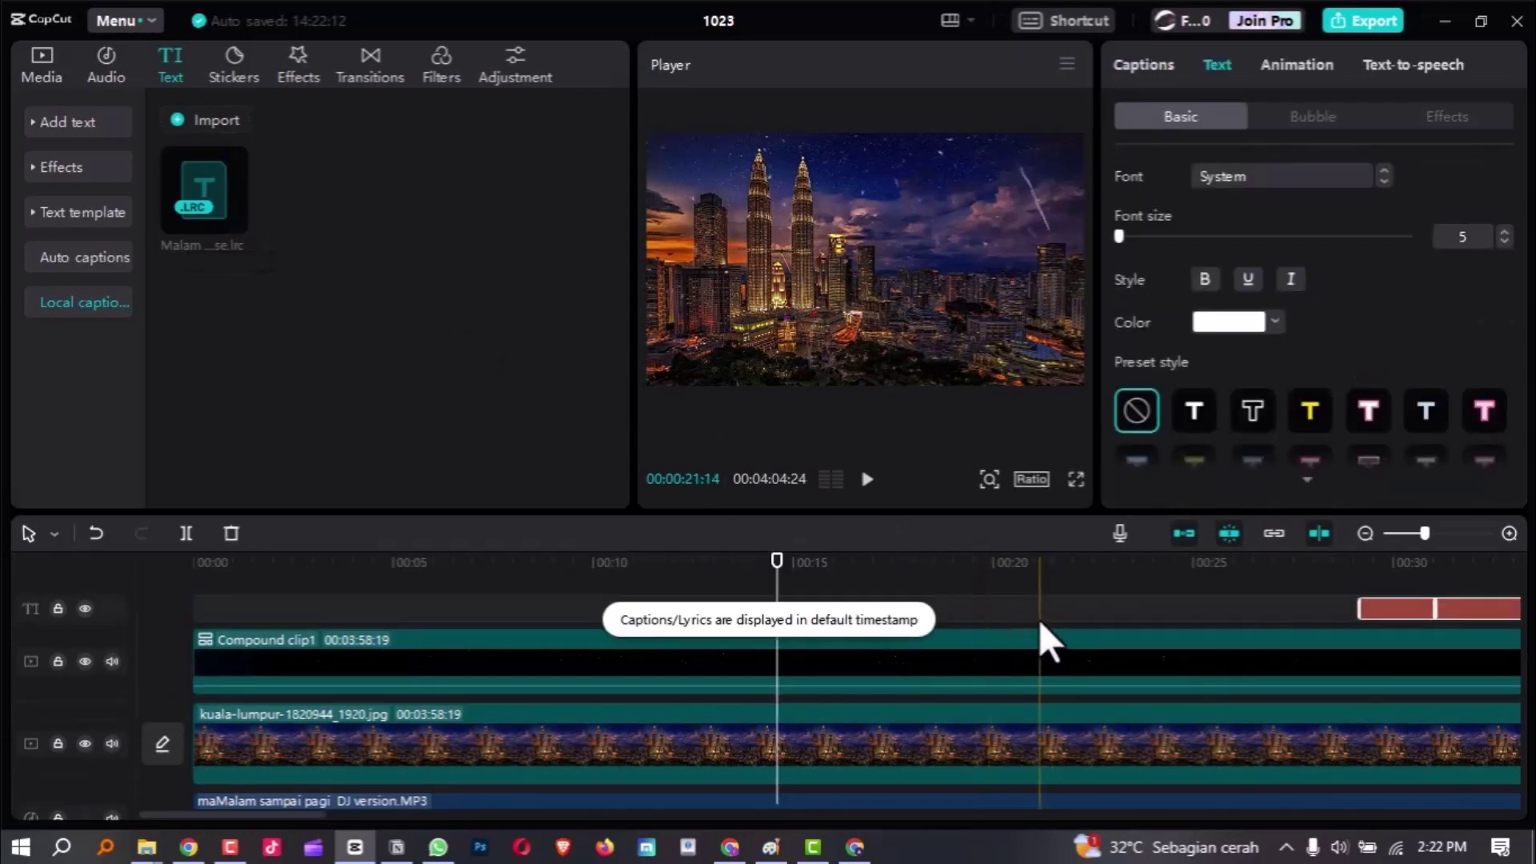
scroll(1038, 620, down, 8)
scroll(897, 640, down, 6)
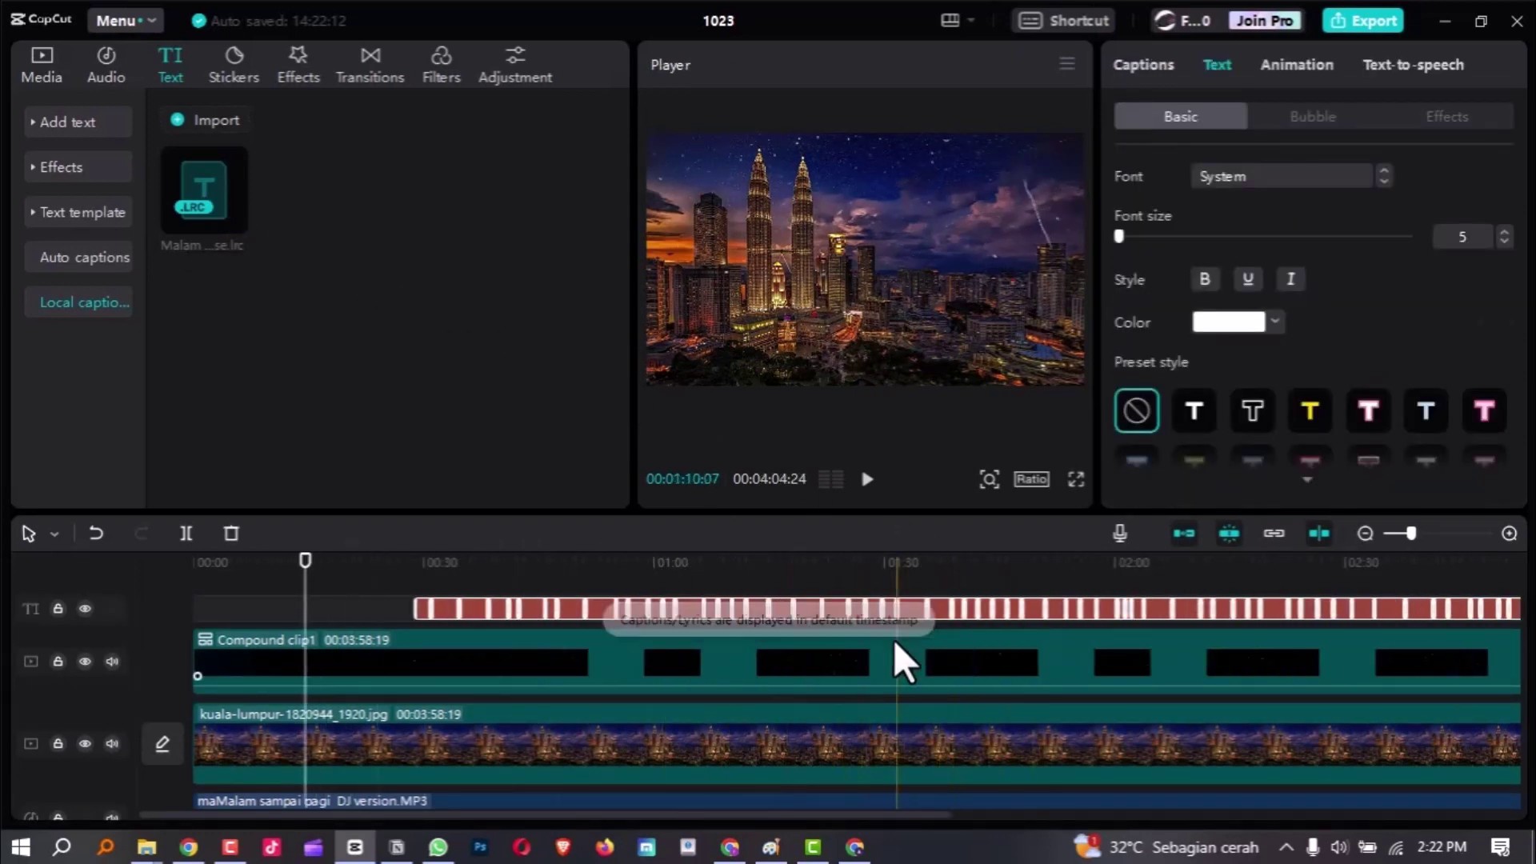
scroll(897, 640, down, 1)
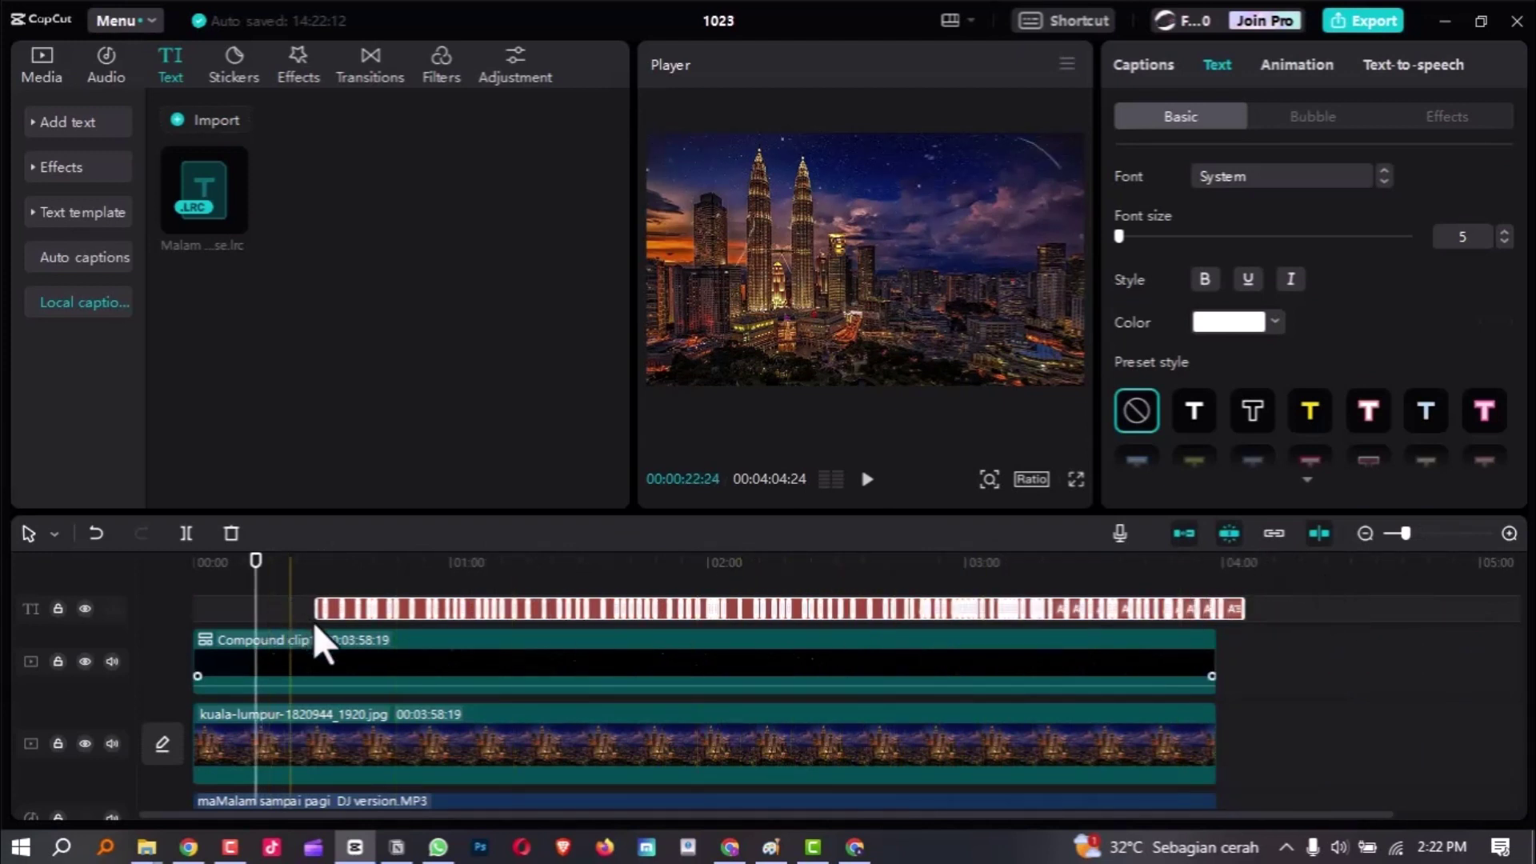
Step: Move all lyric captions together so the first one starts at the playhead, then check where the last caption ends
scroll(314, 622, up, 3)
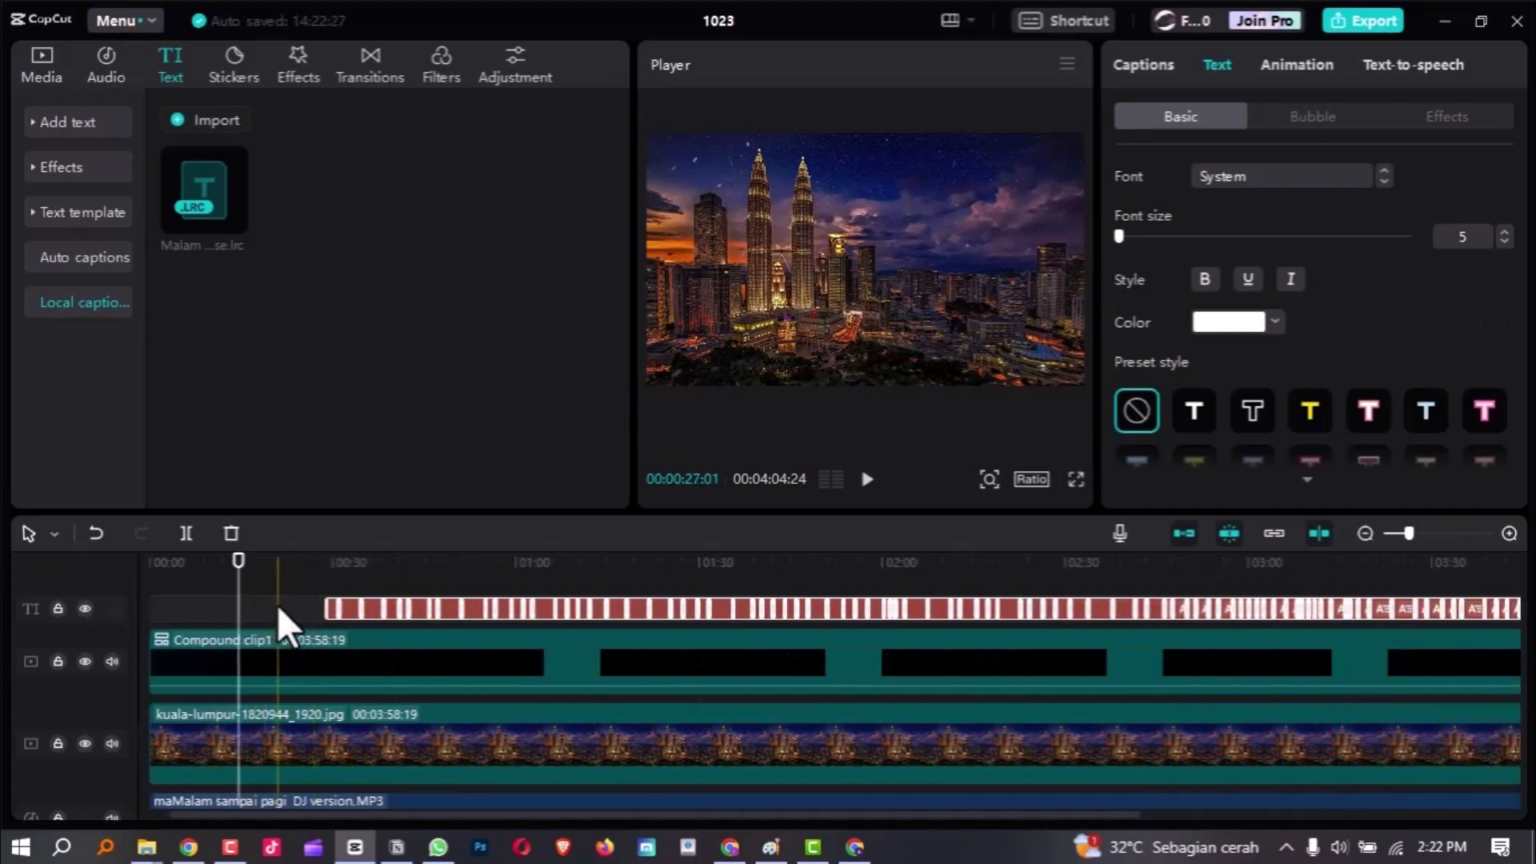
scroll(278, 606, up, 4)
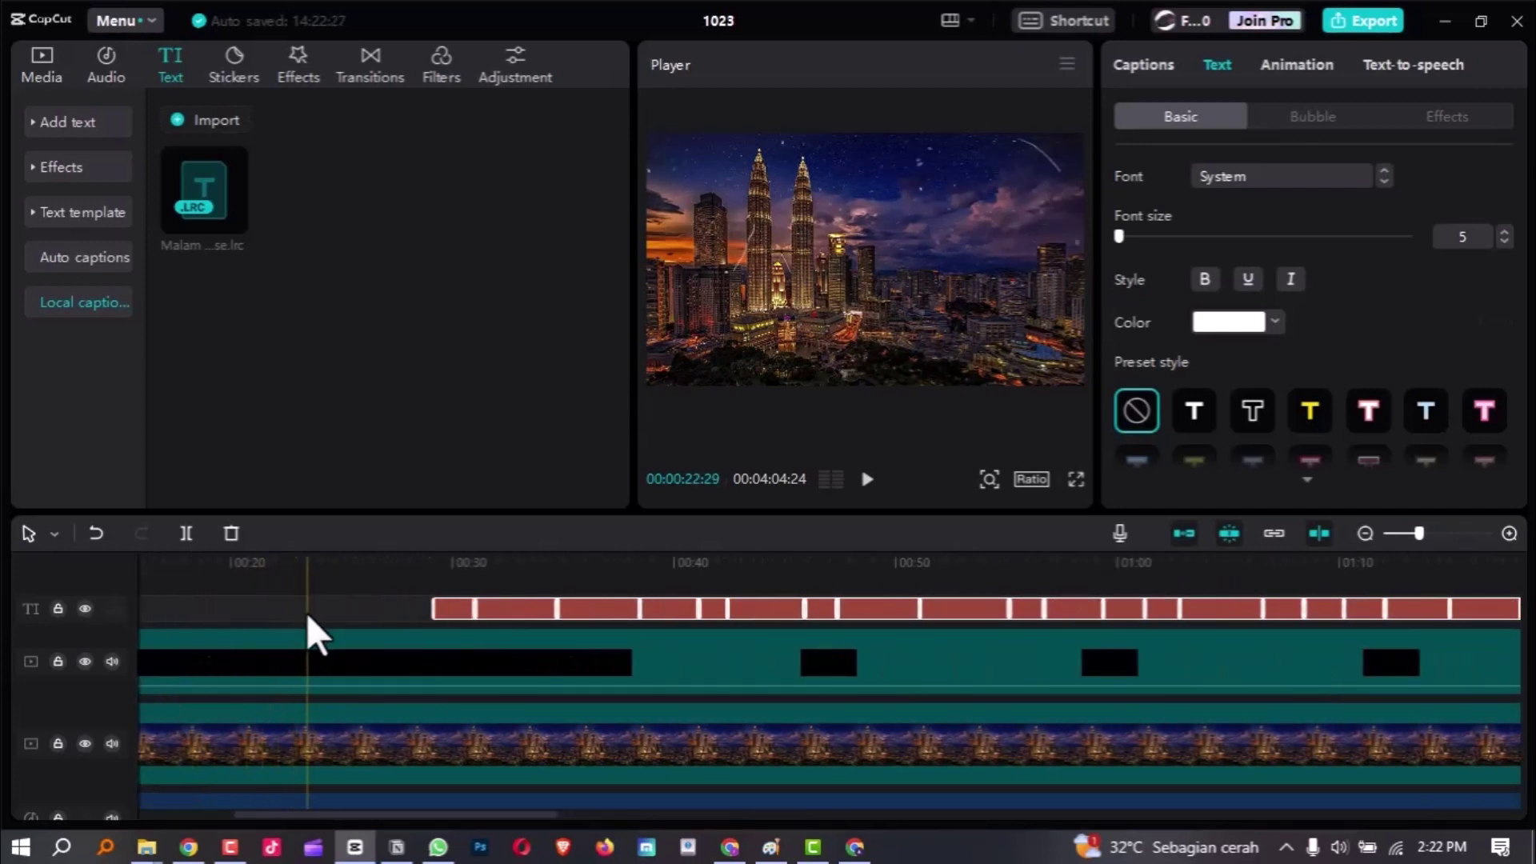
scroll(332, 613, left, 3)
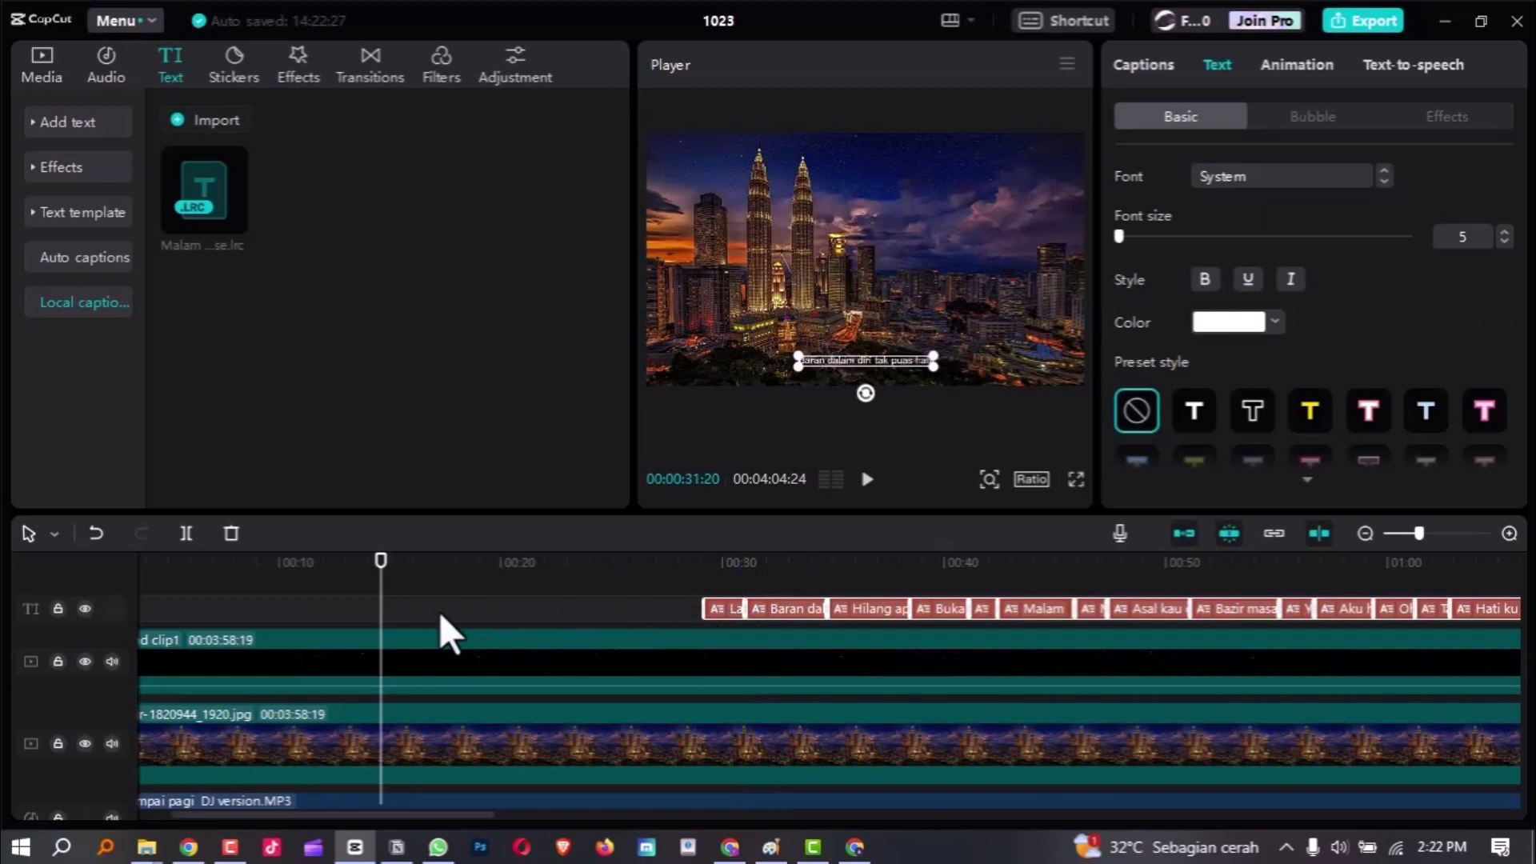
drag(913, 609, 542, 609)
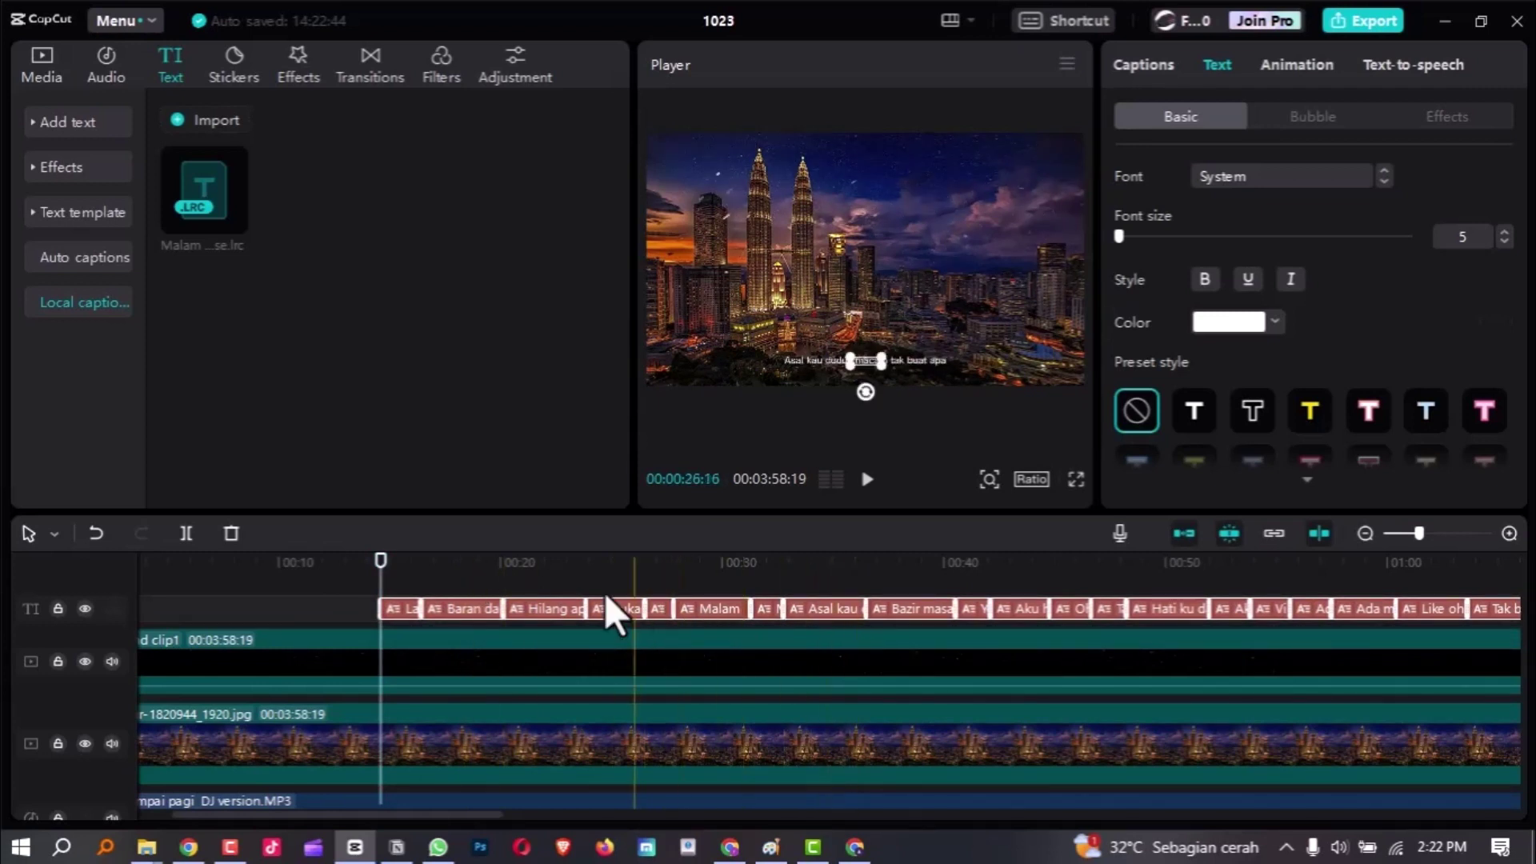
scroll(775, 613, down, 1)
scroll(832, 616, down, 1)
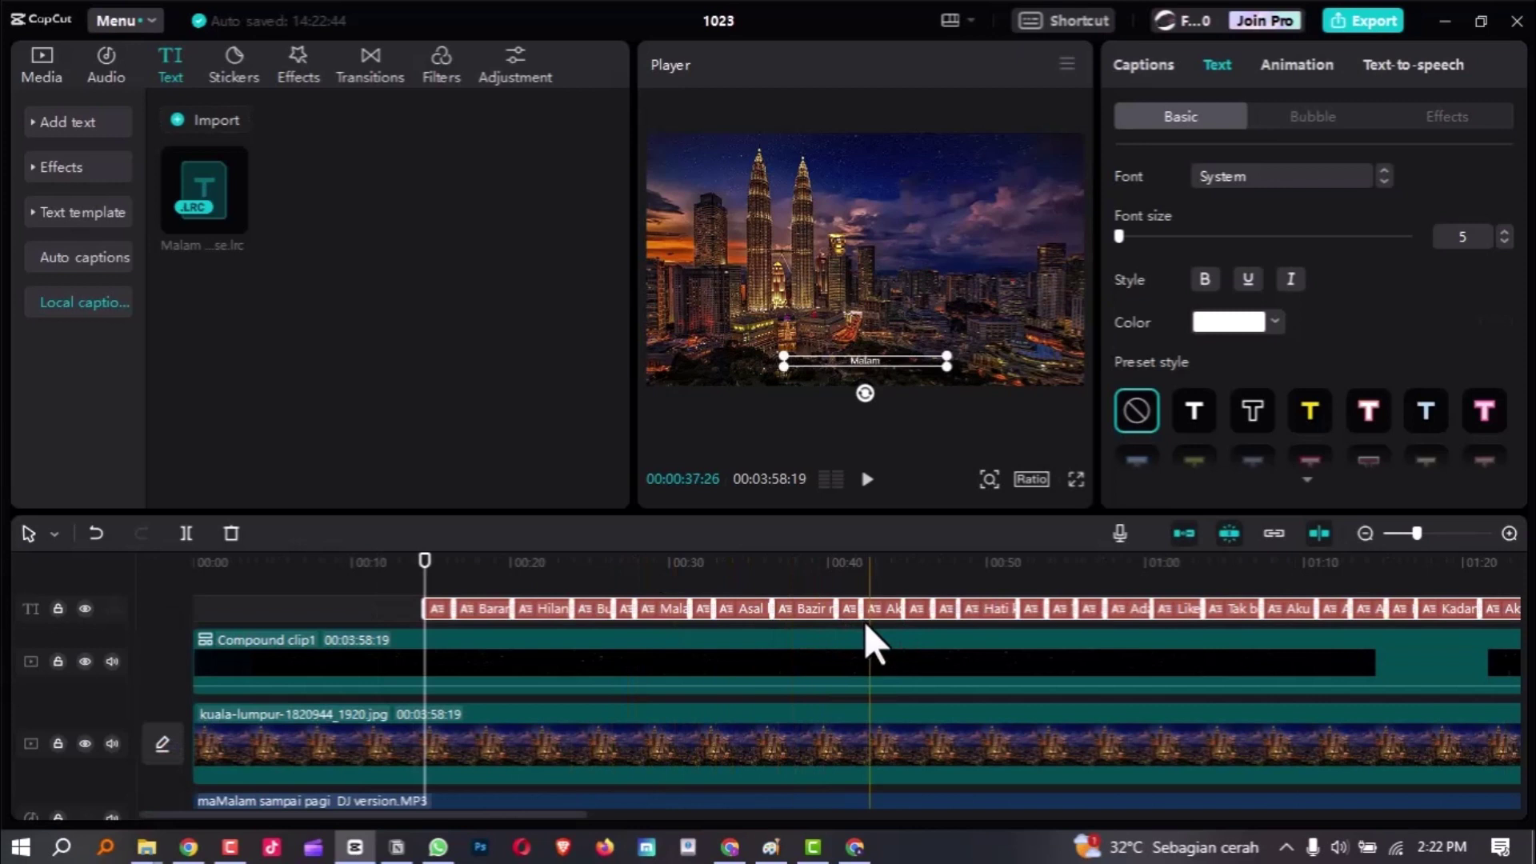
scroll(865, 621, down, 1)
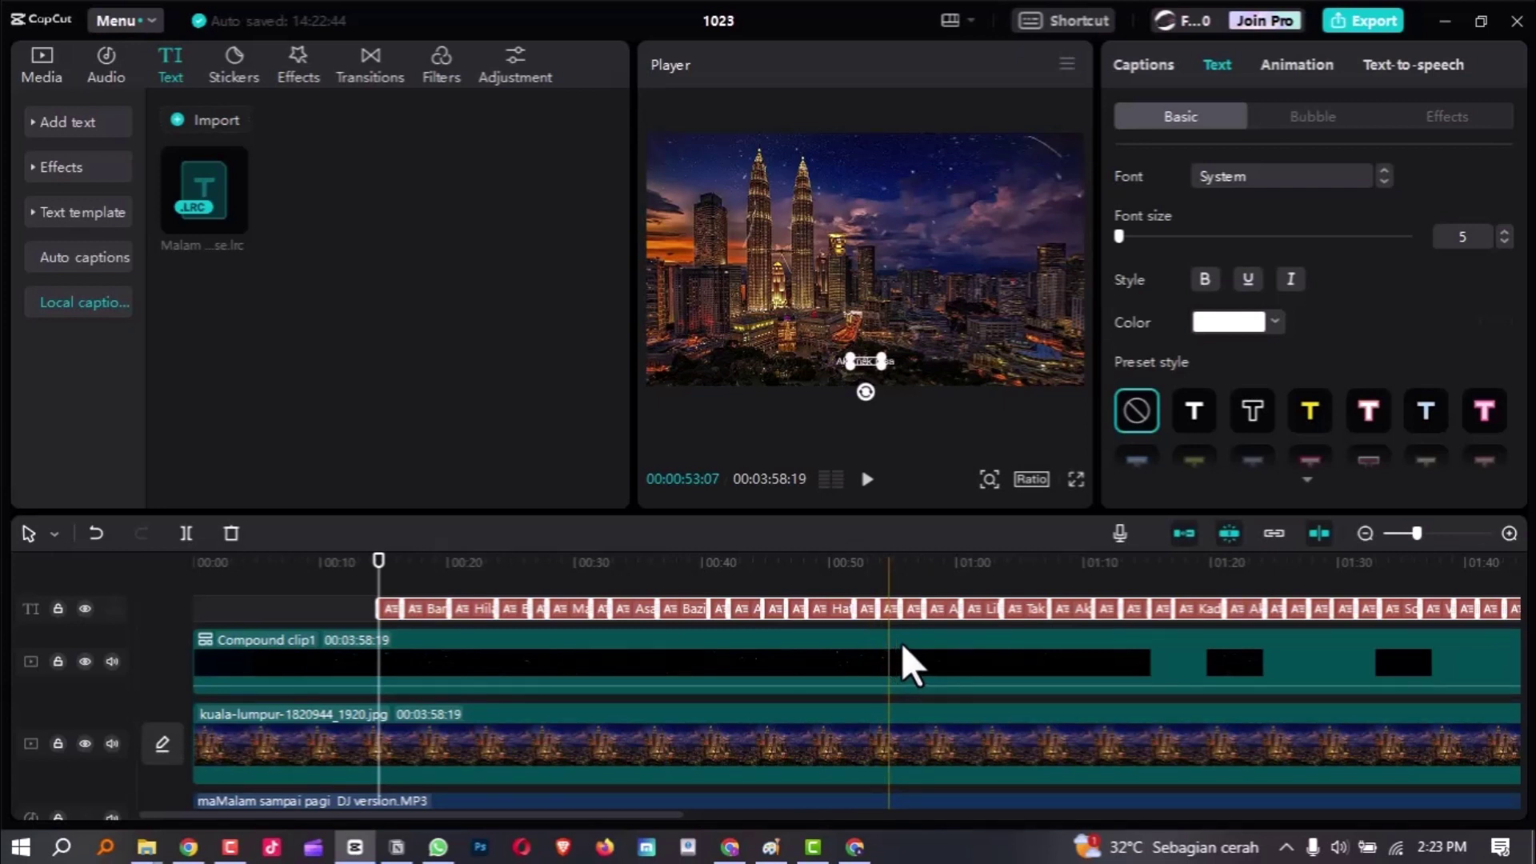
scroll(901, 645, down, 1)
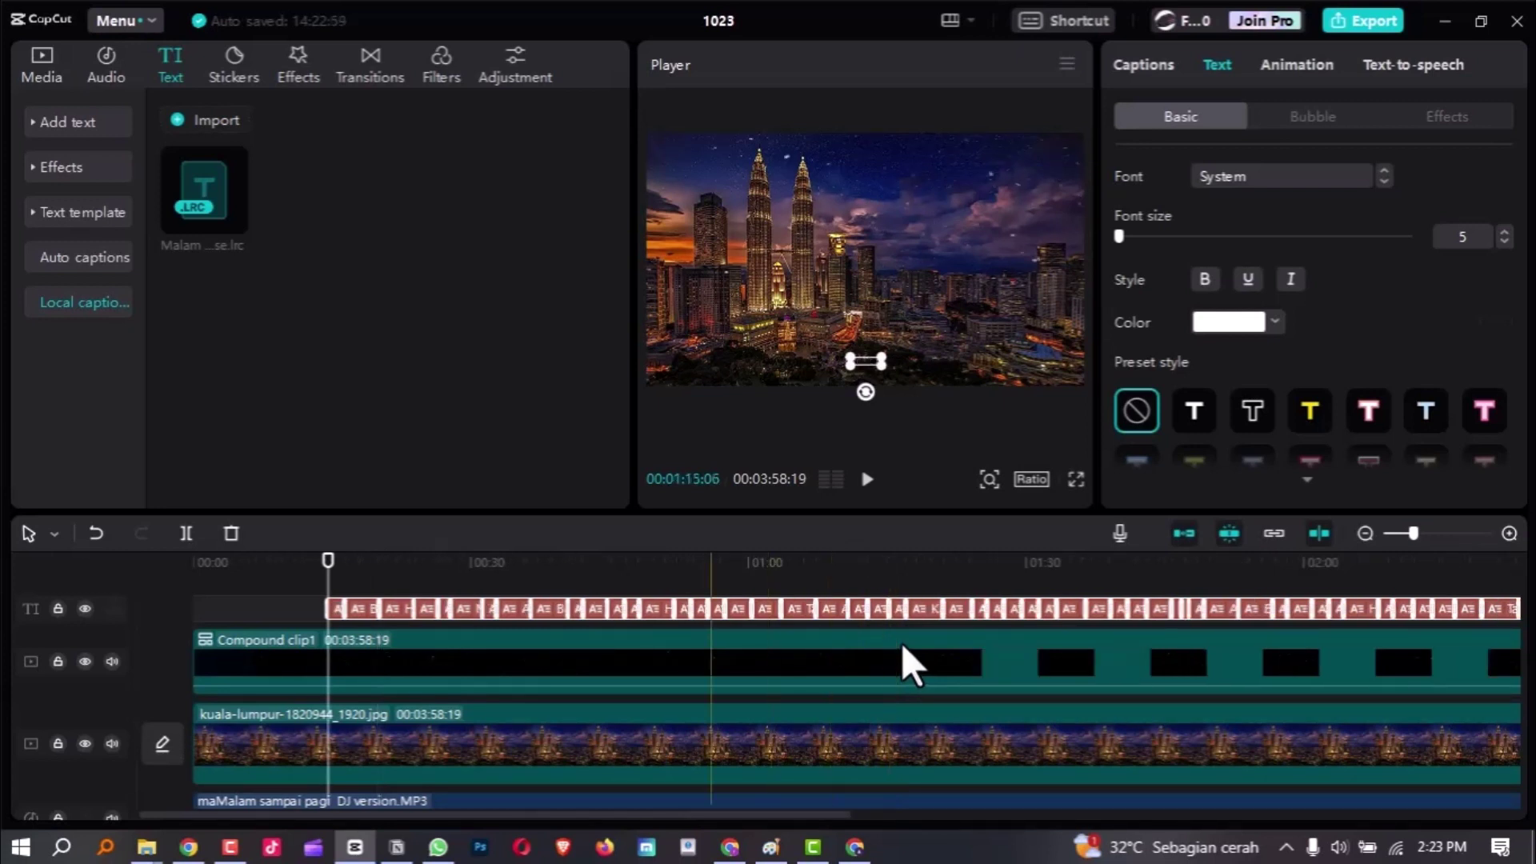
scroll(902, 642, down, 3)
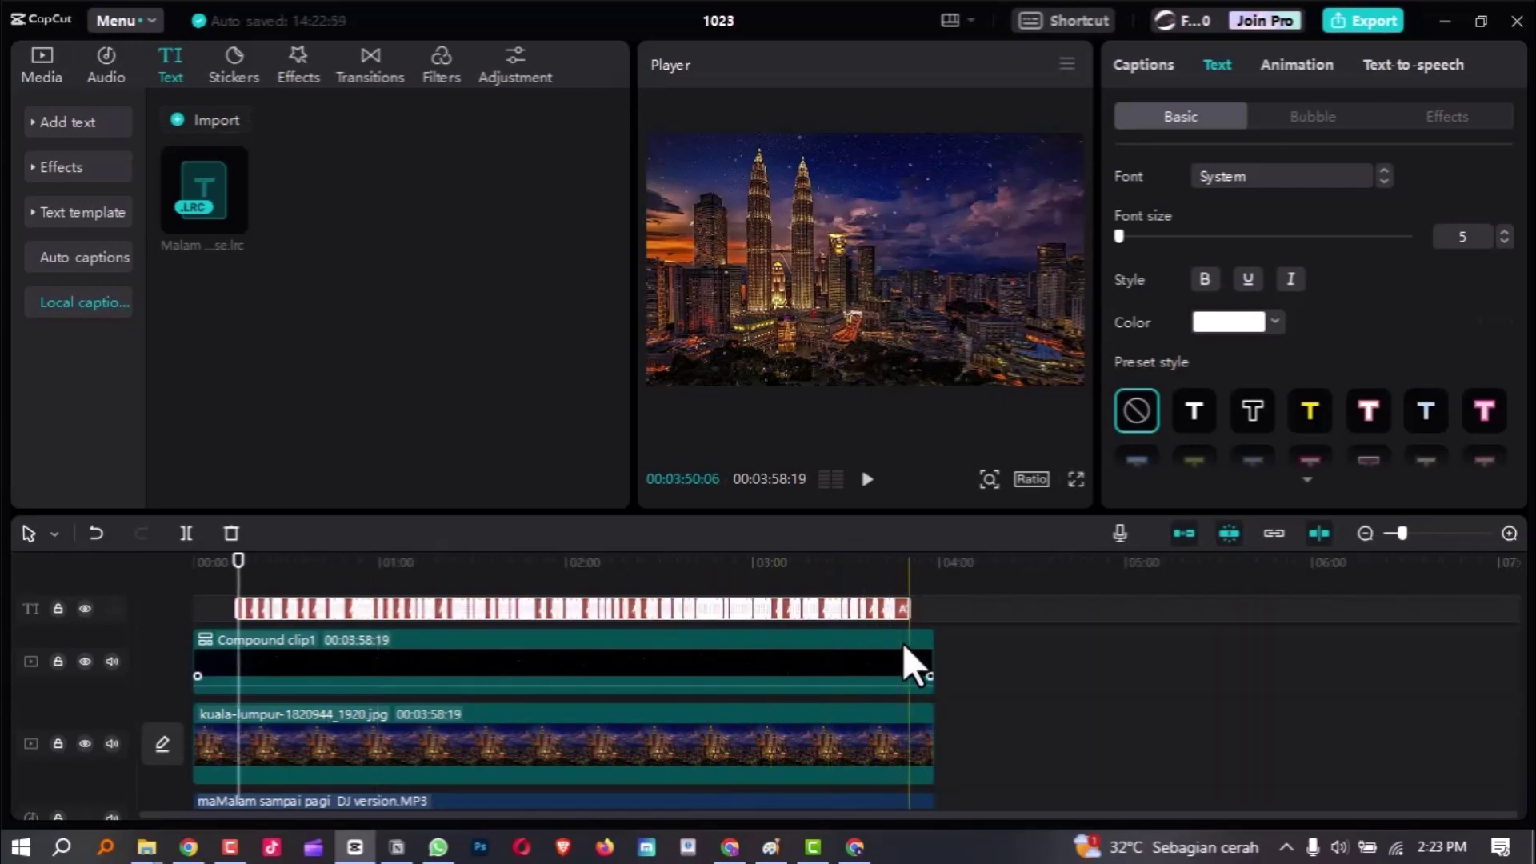
click(979, 630)
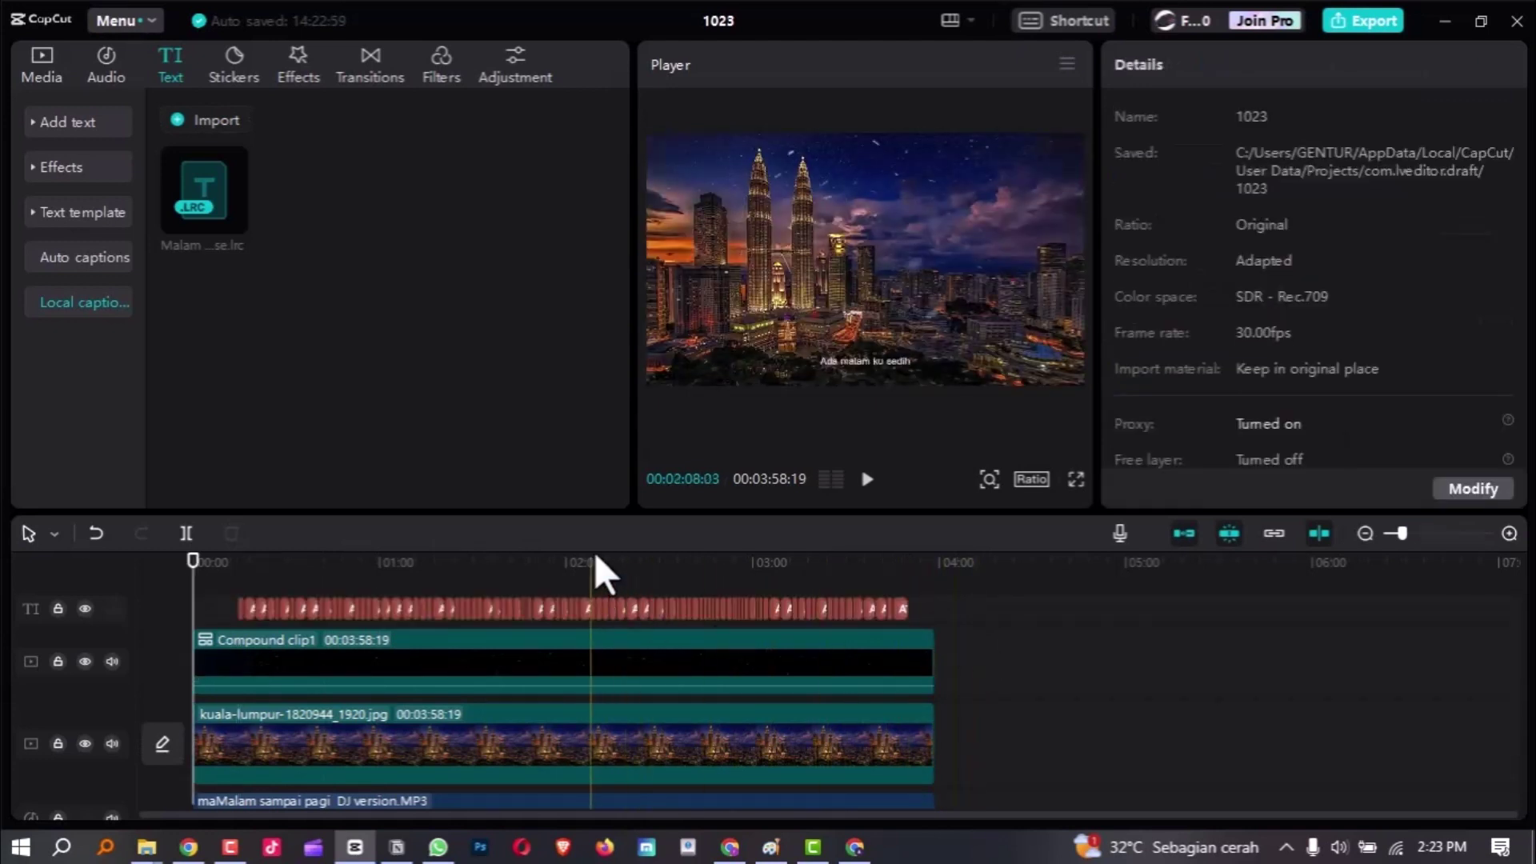
Step: Put the playhead on a caption at 00:02:11:25, select all lyric captions and set their font to Montserrat
drag(594, 552, 606, 581)
click(880, 609)
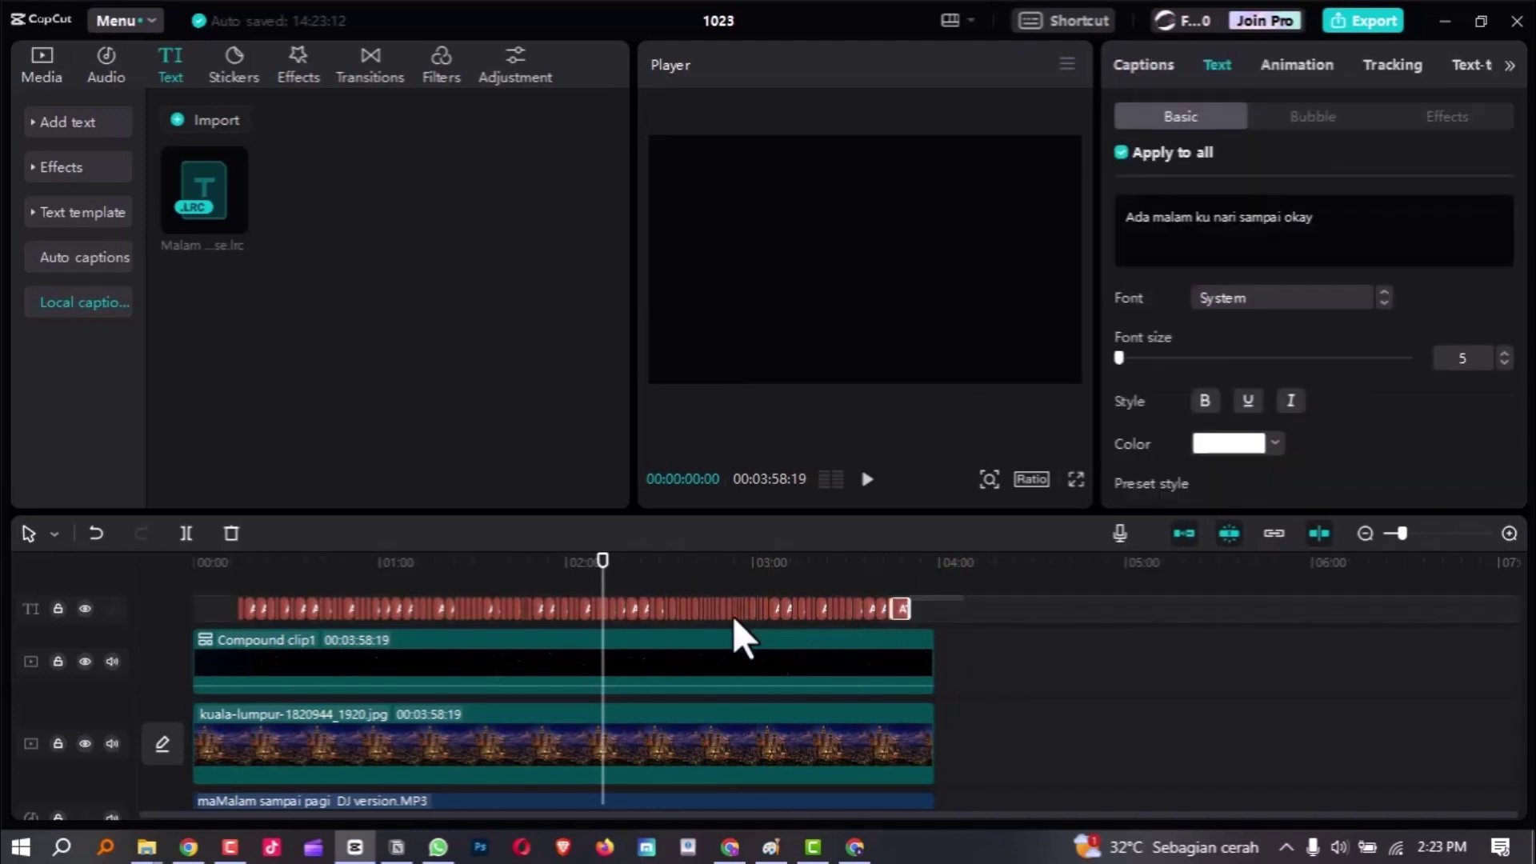
drag(477, 609, 226, 616)
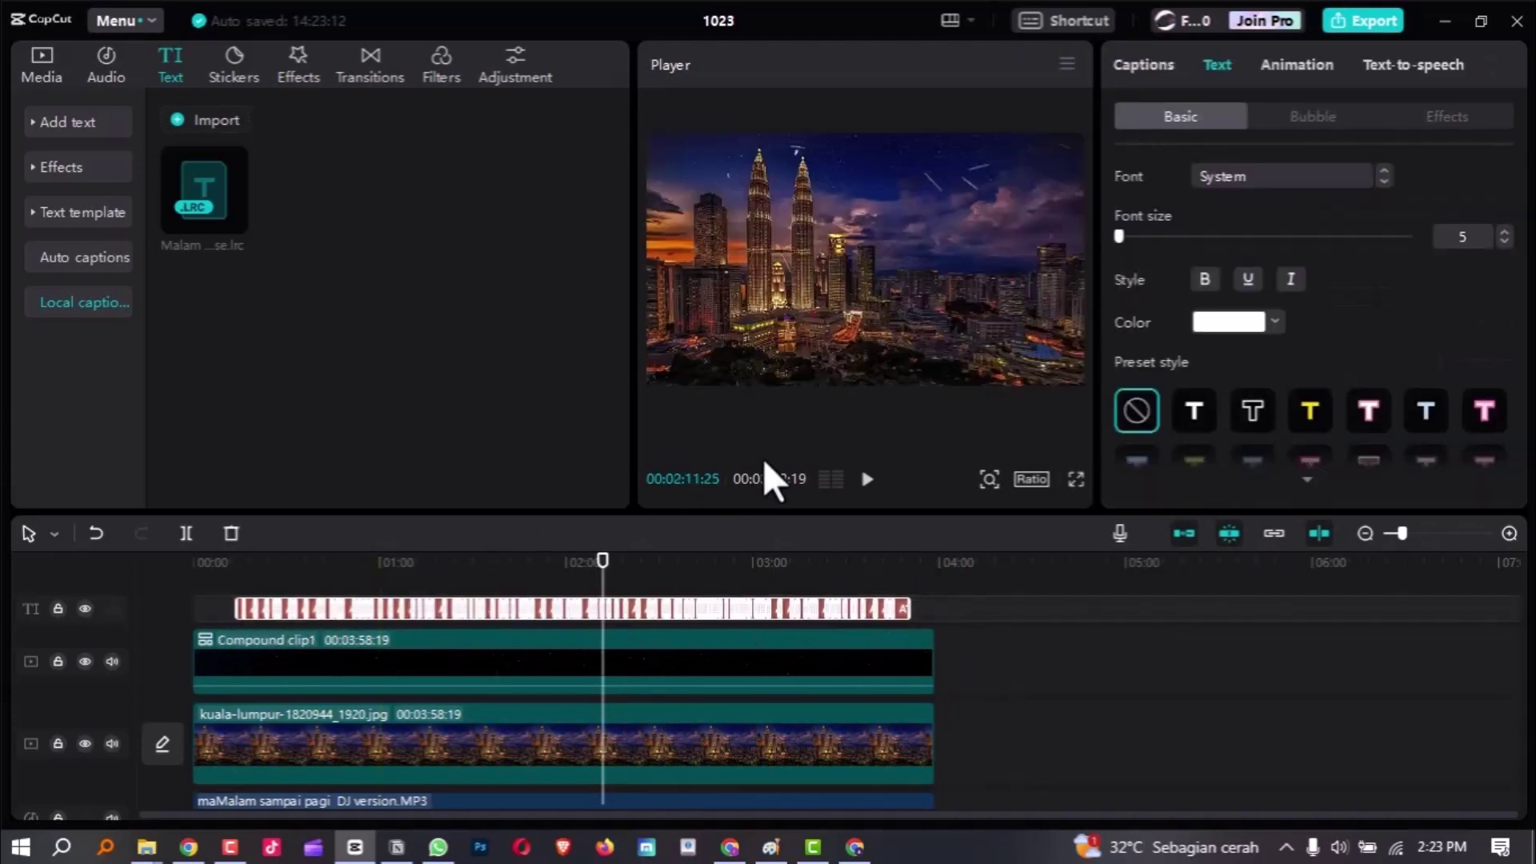
click(1295, 186)
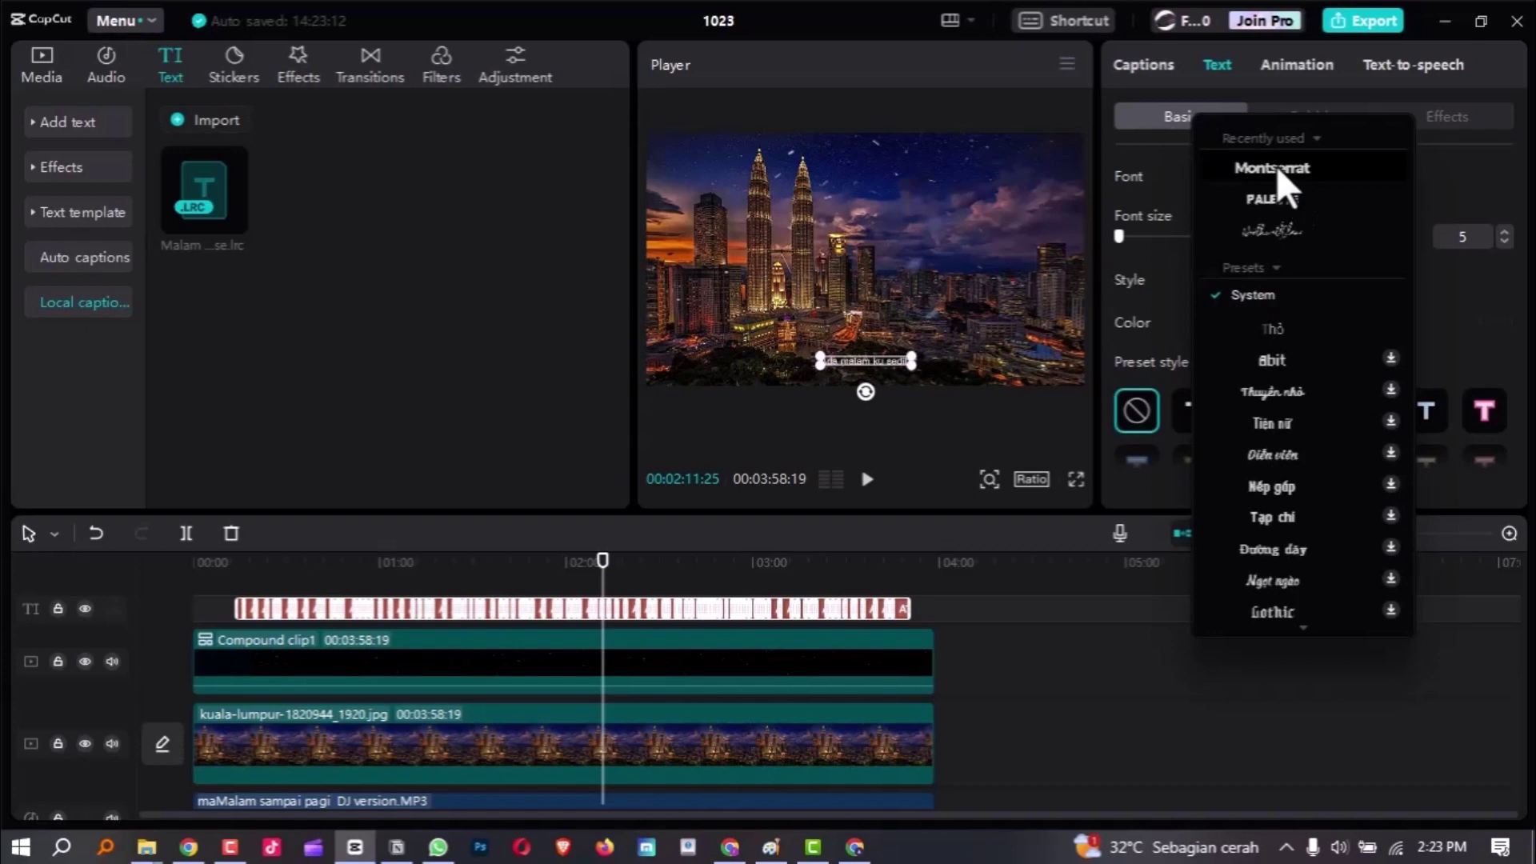
click(1276, 165)
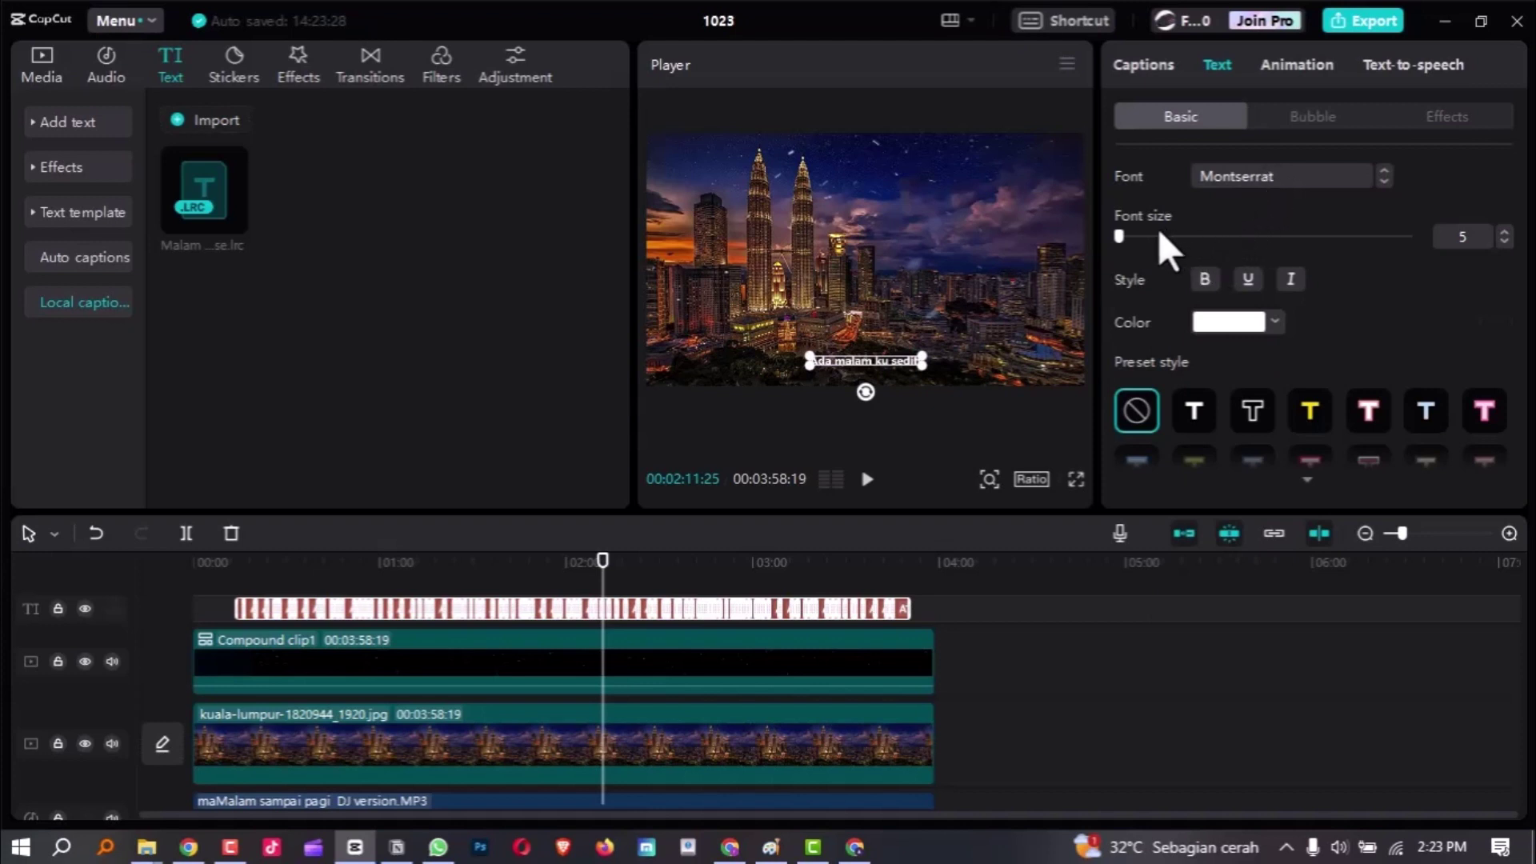
Step: Set the font size of all selected lyric captions to 8
click(1505, 230)
click(1503, 232)
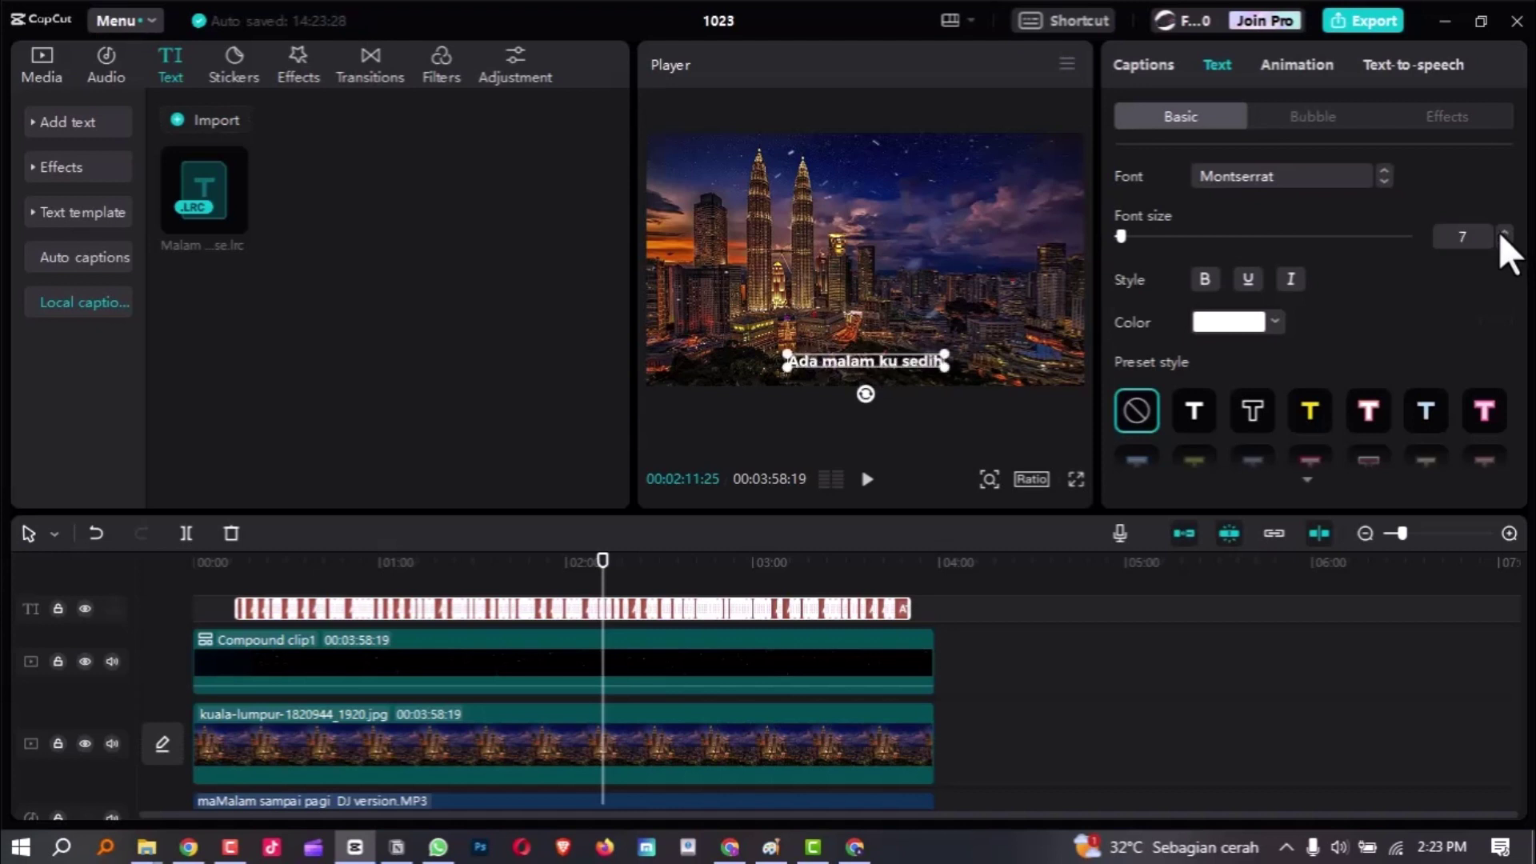
click(1501, 232)
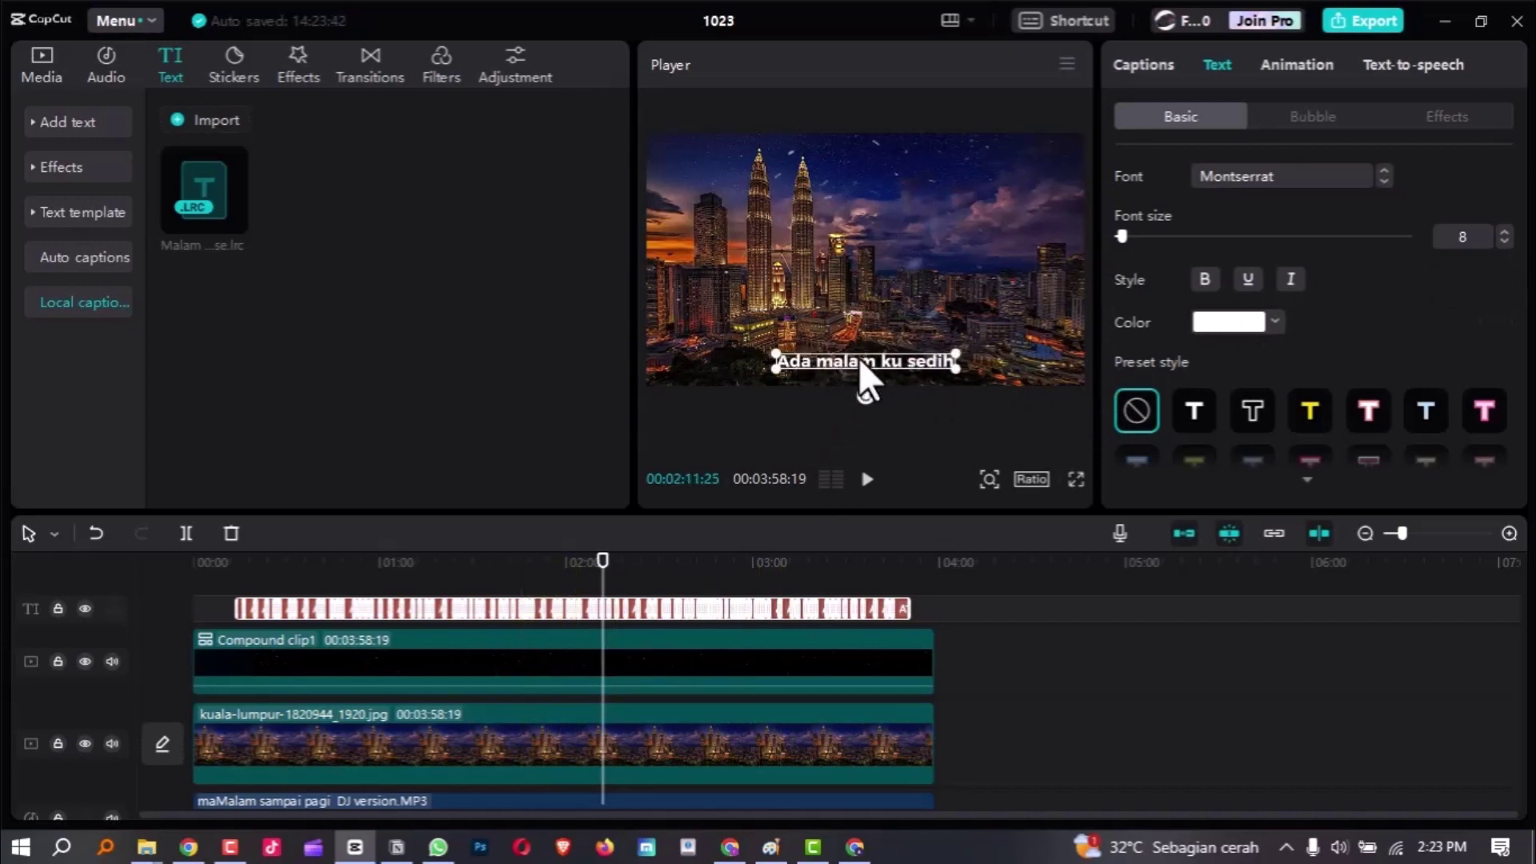
Step: Move the lyric text to the exact centre of the picture and check the frame at about 00:01:10:24
drag(858, 362, 861, 258)
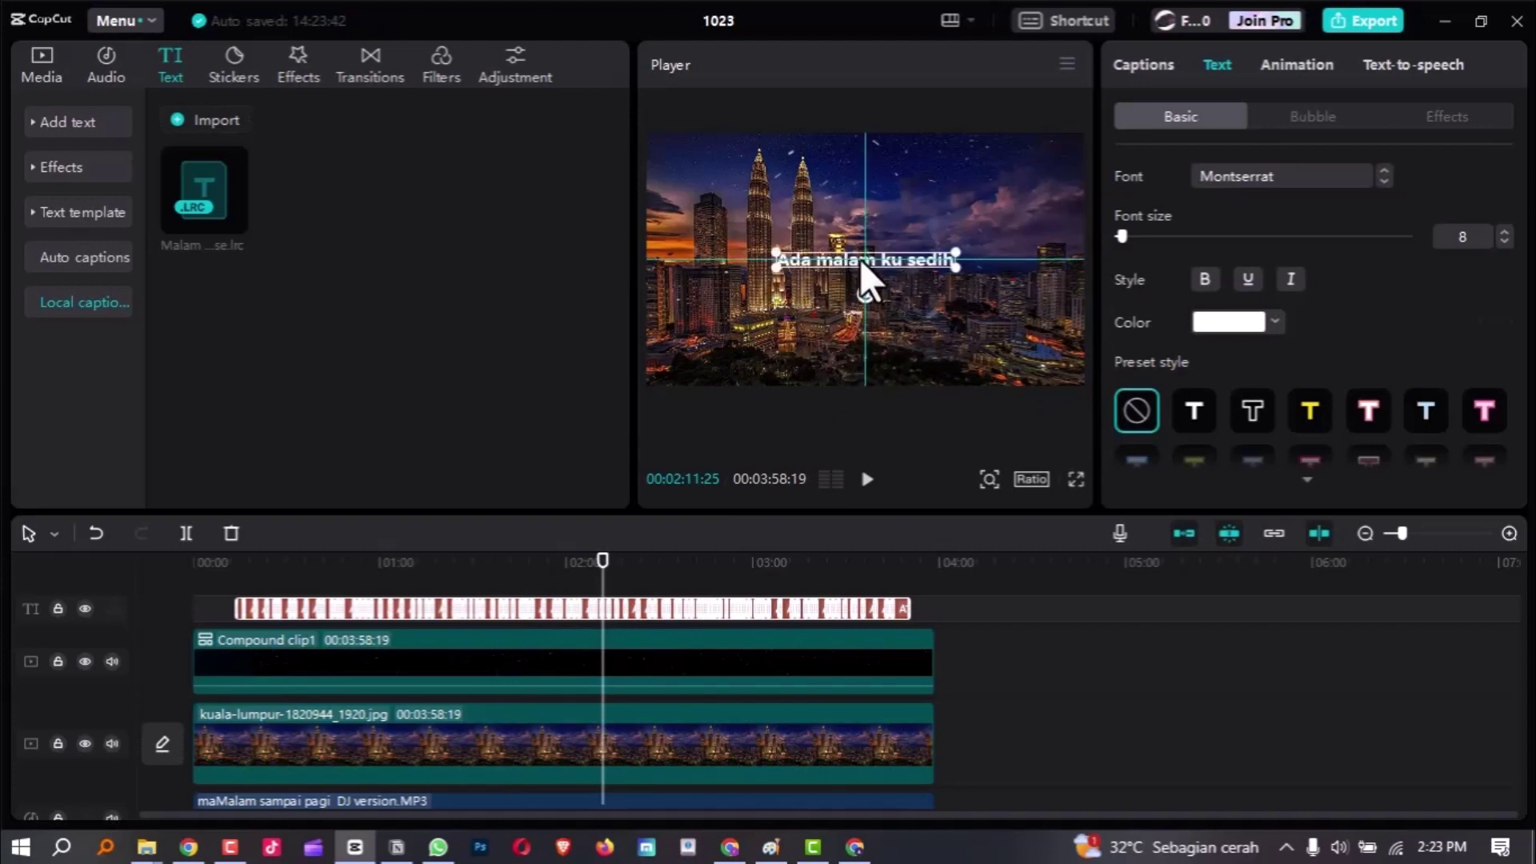
drag(861, 258, 861, 258)
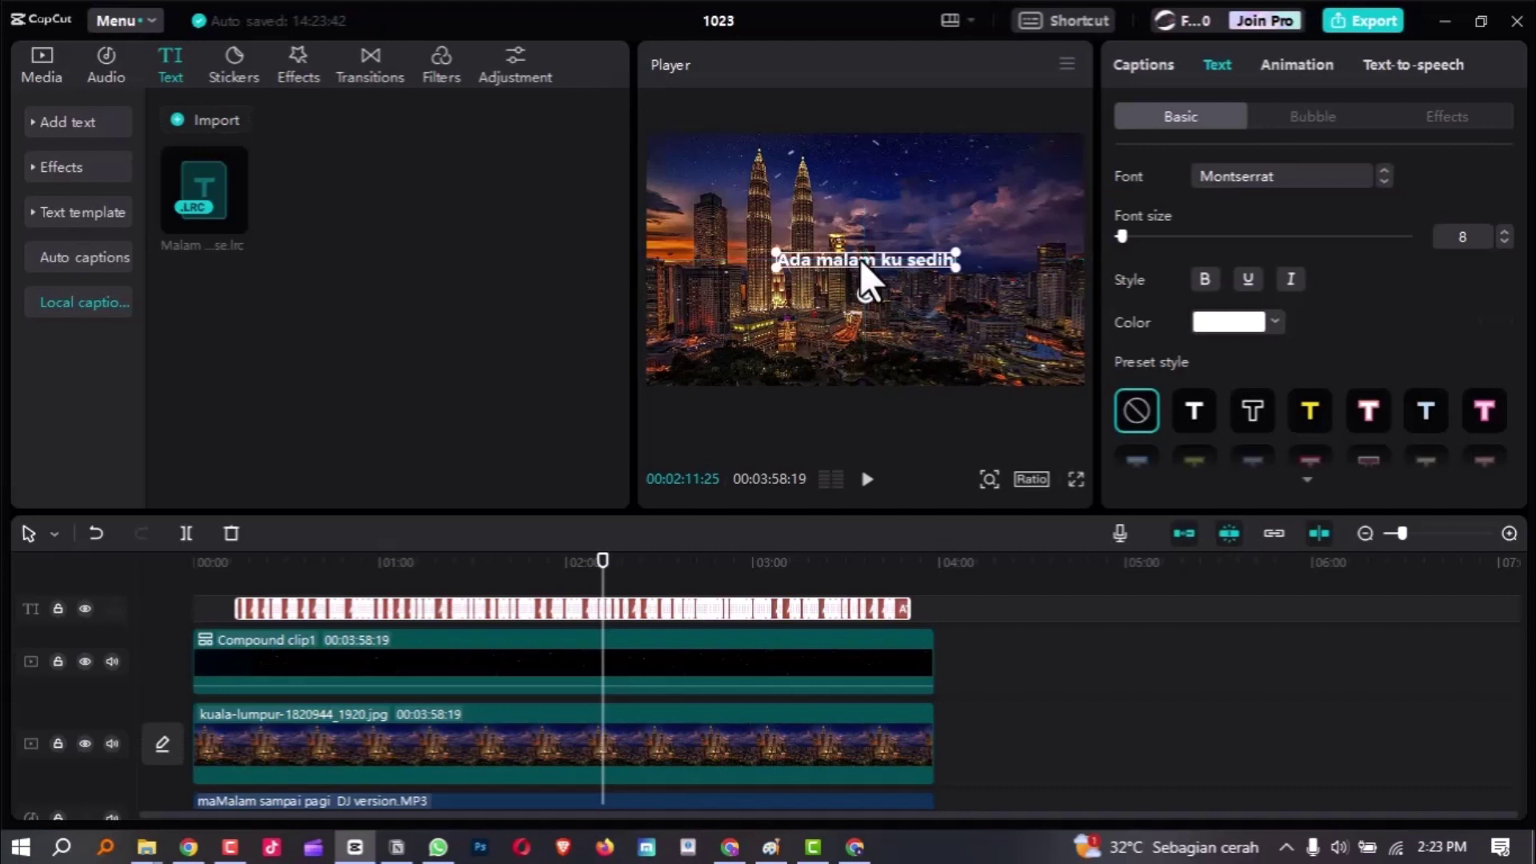
click(415, 557)
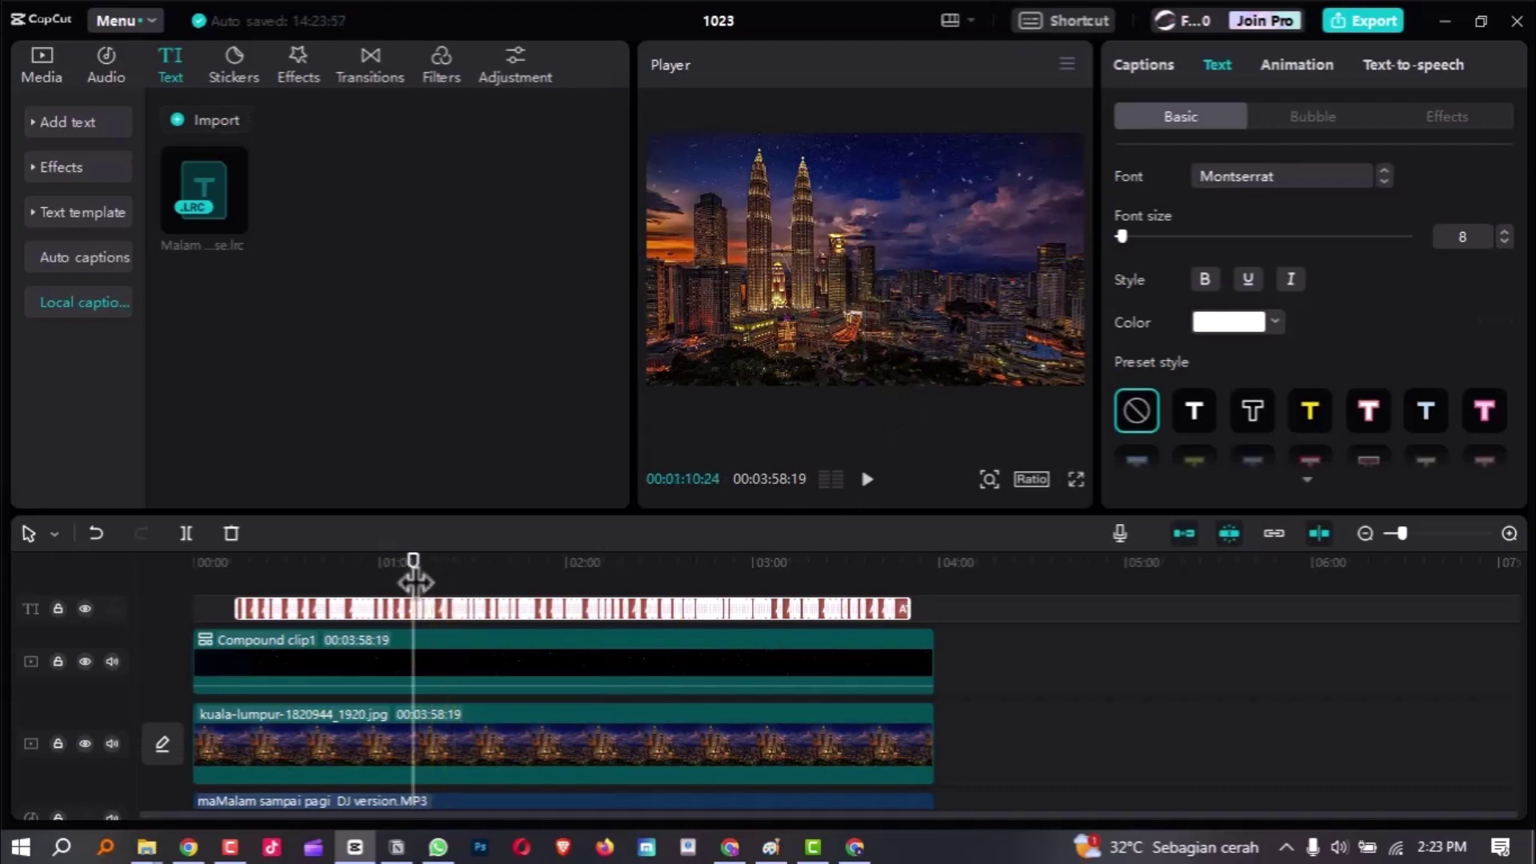
Step: Put the playhead at 00:01:17:02, then review the list of lyric captions and the text settings of line 2
click(433, 556)
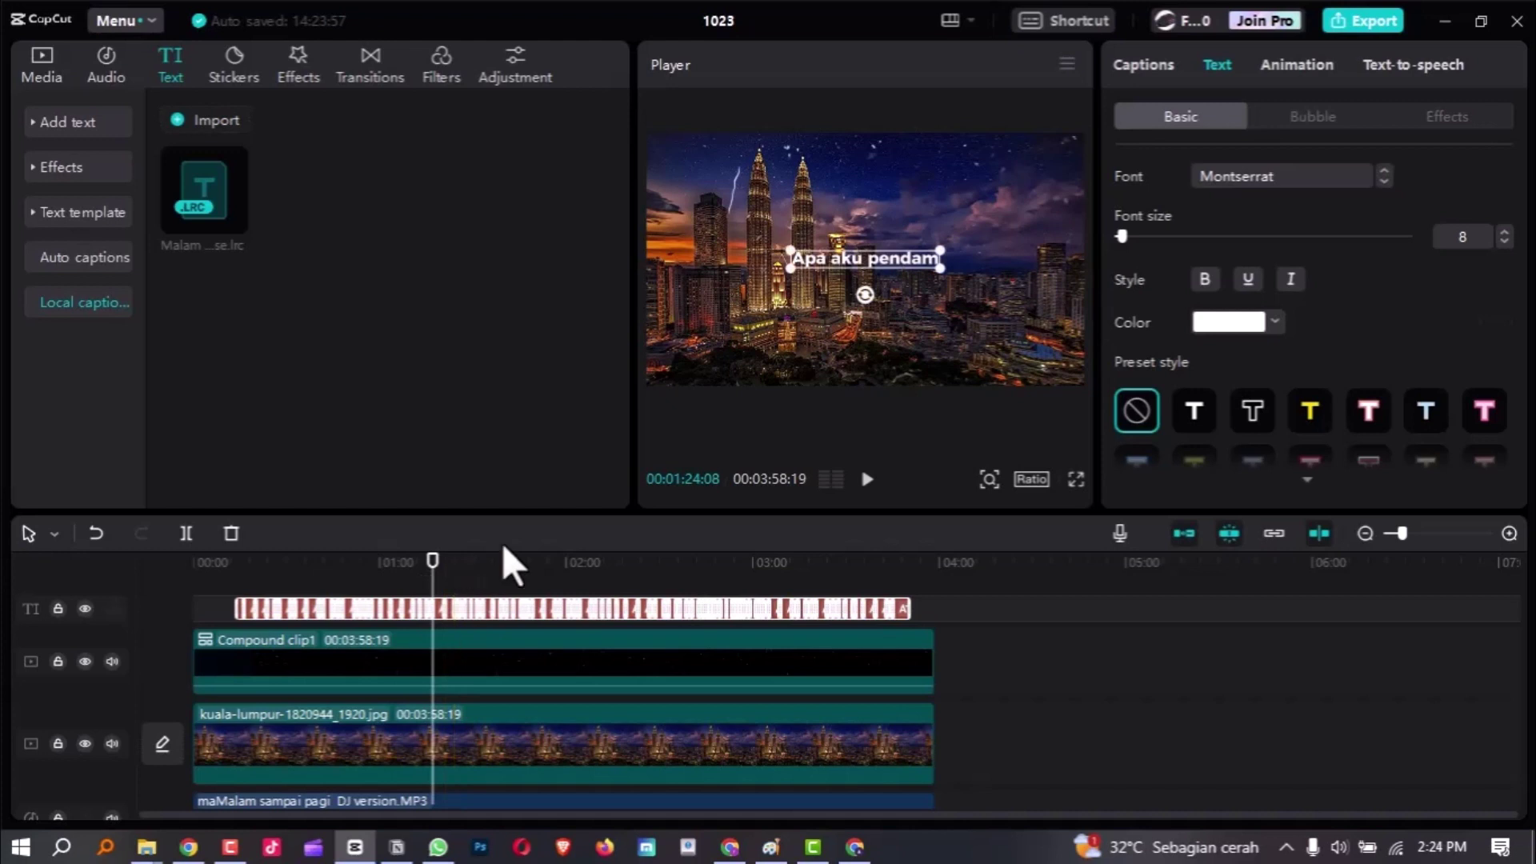
click(1153, 68)
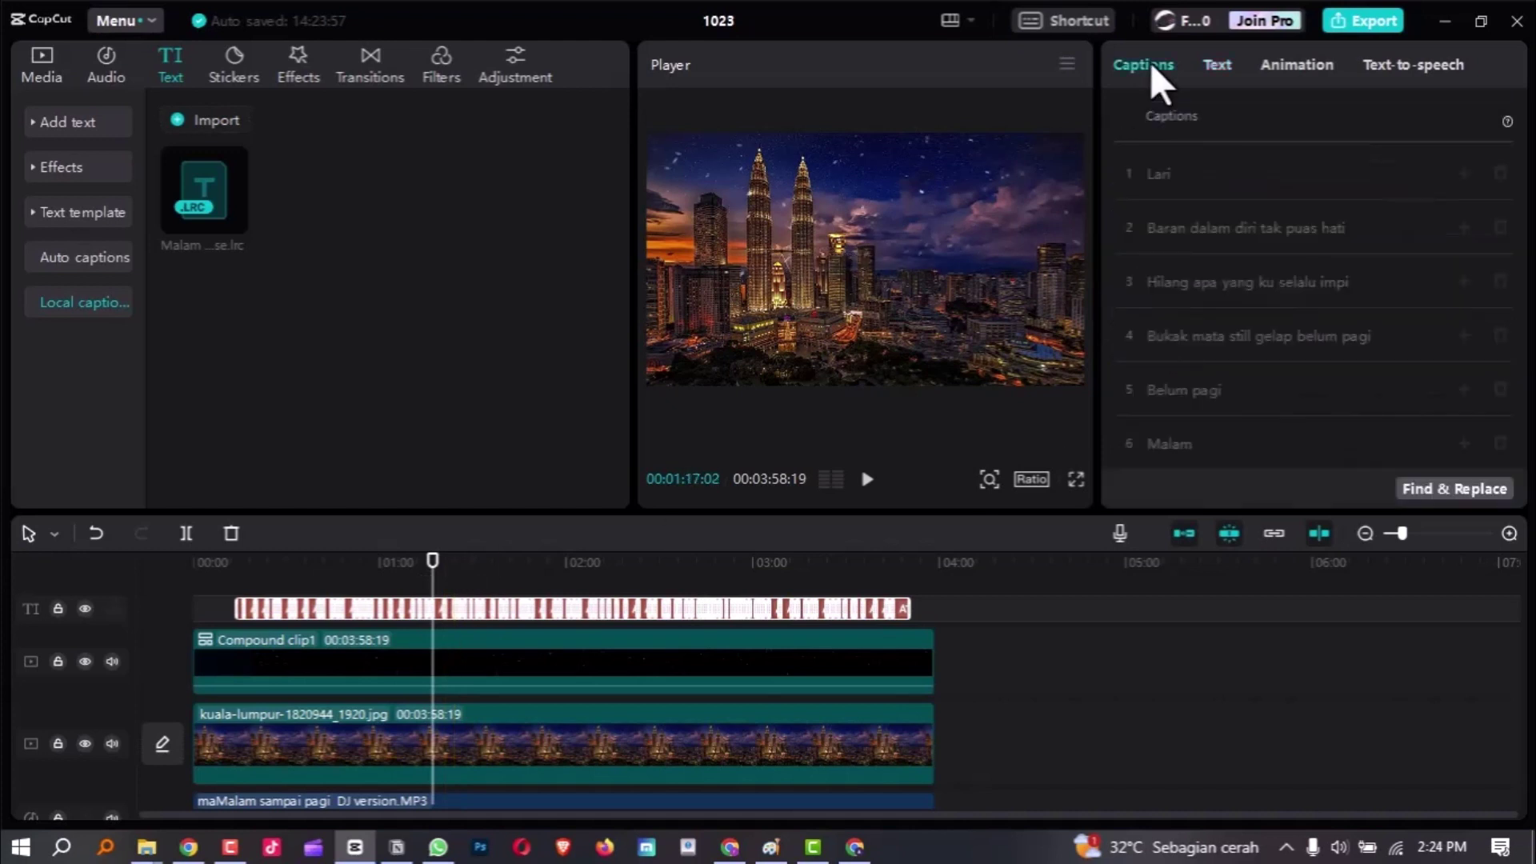
click(1235, 230)
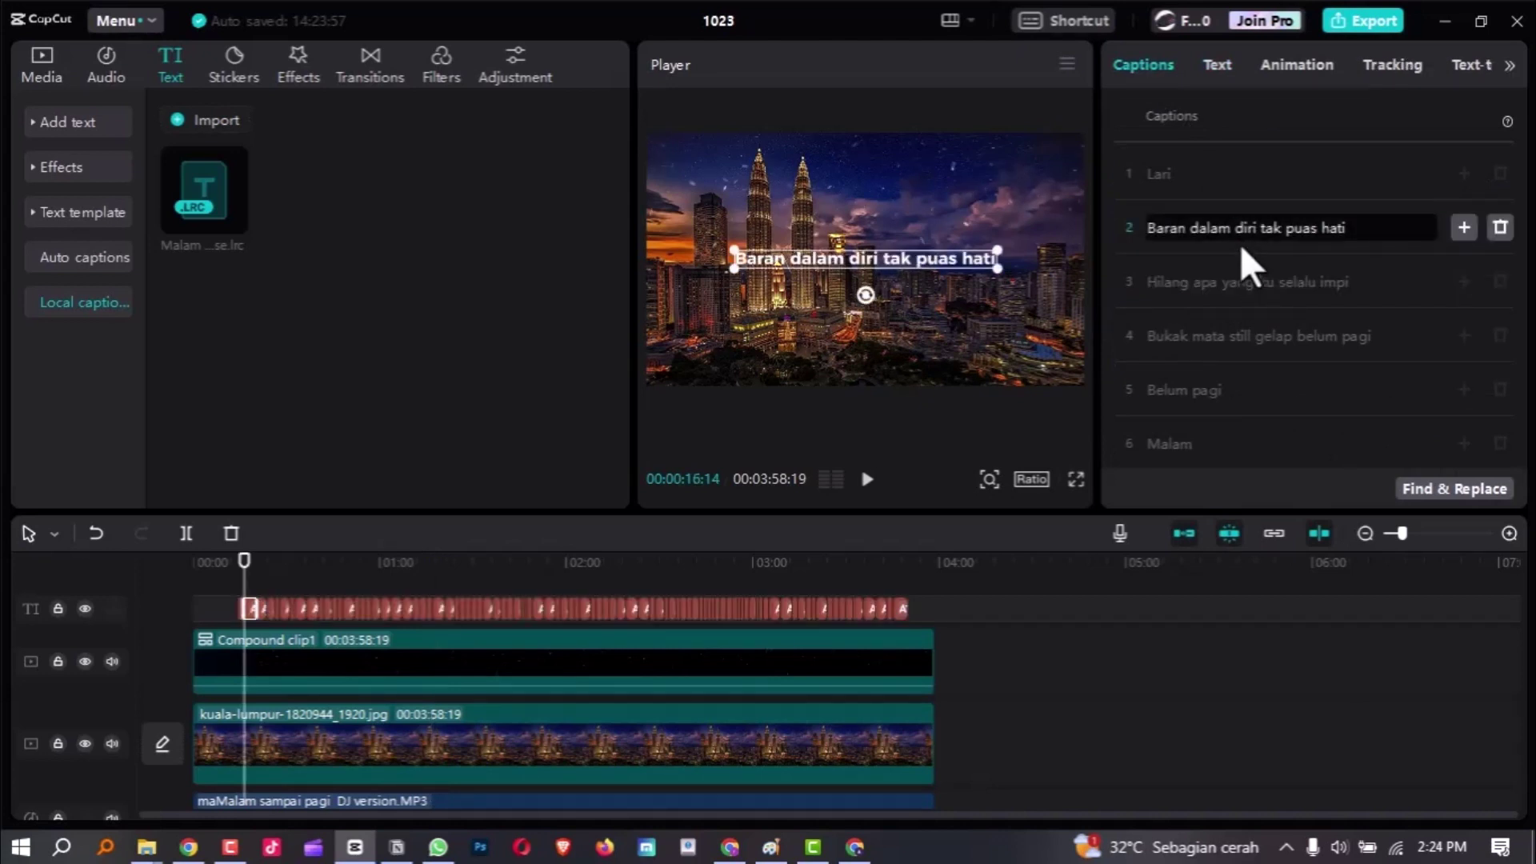
scroll(1255, 334, down, 5)
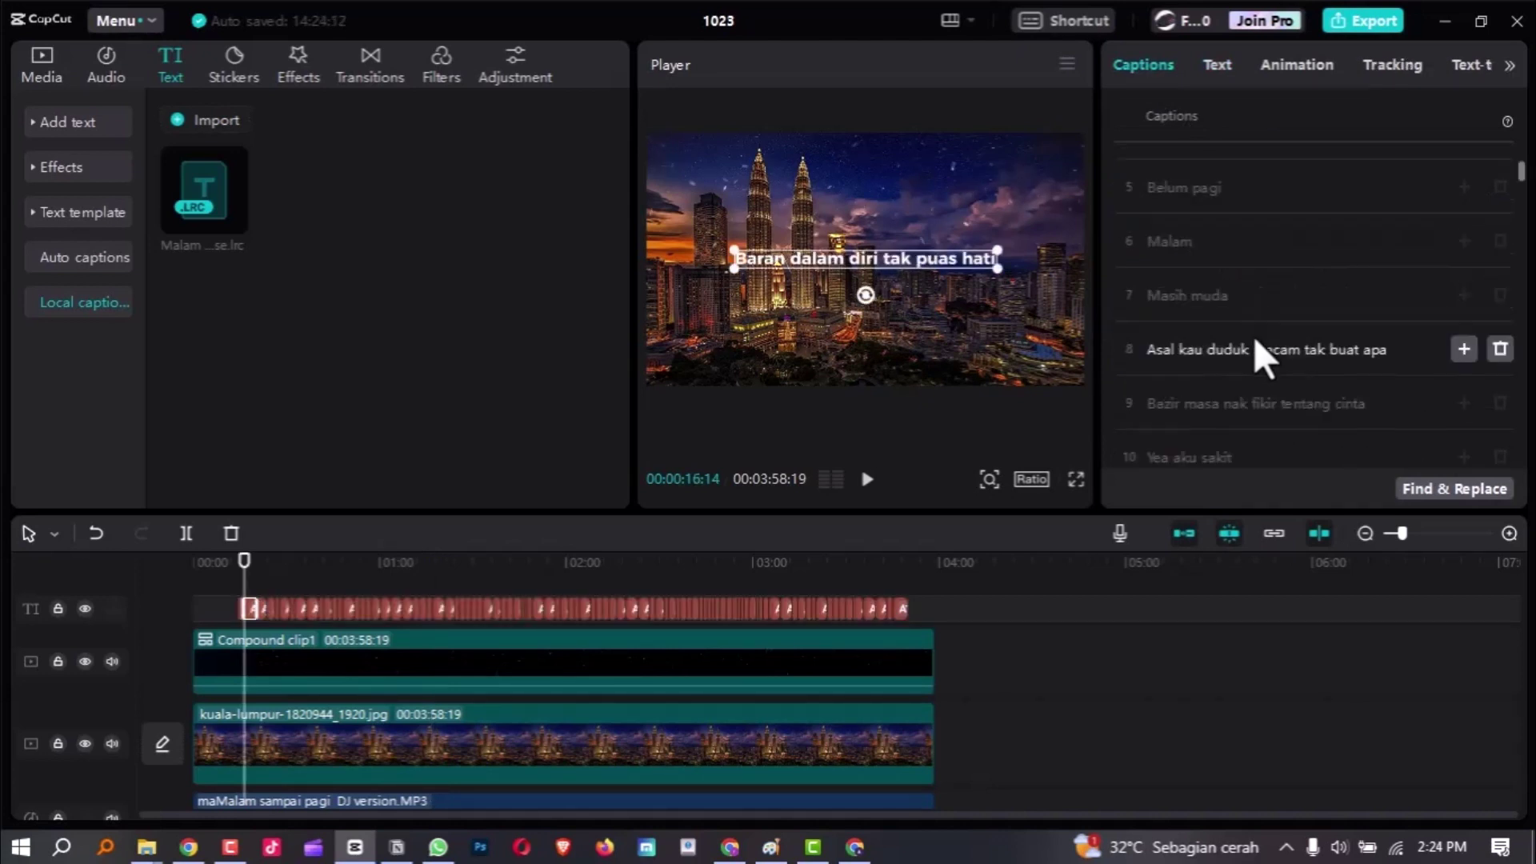
scroll(1255, 337, up, 5)
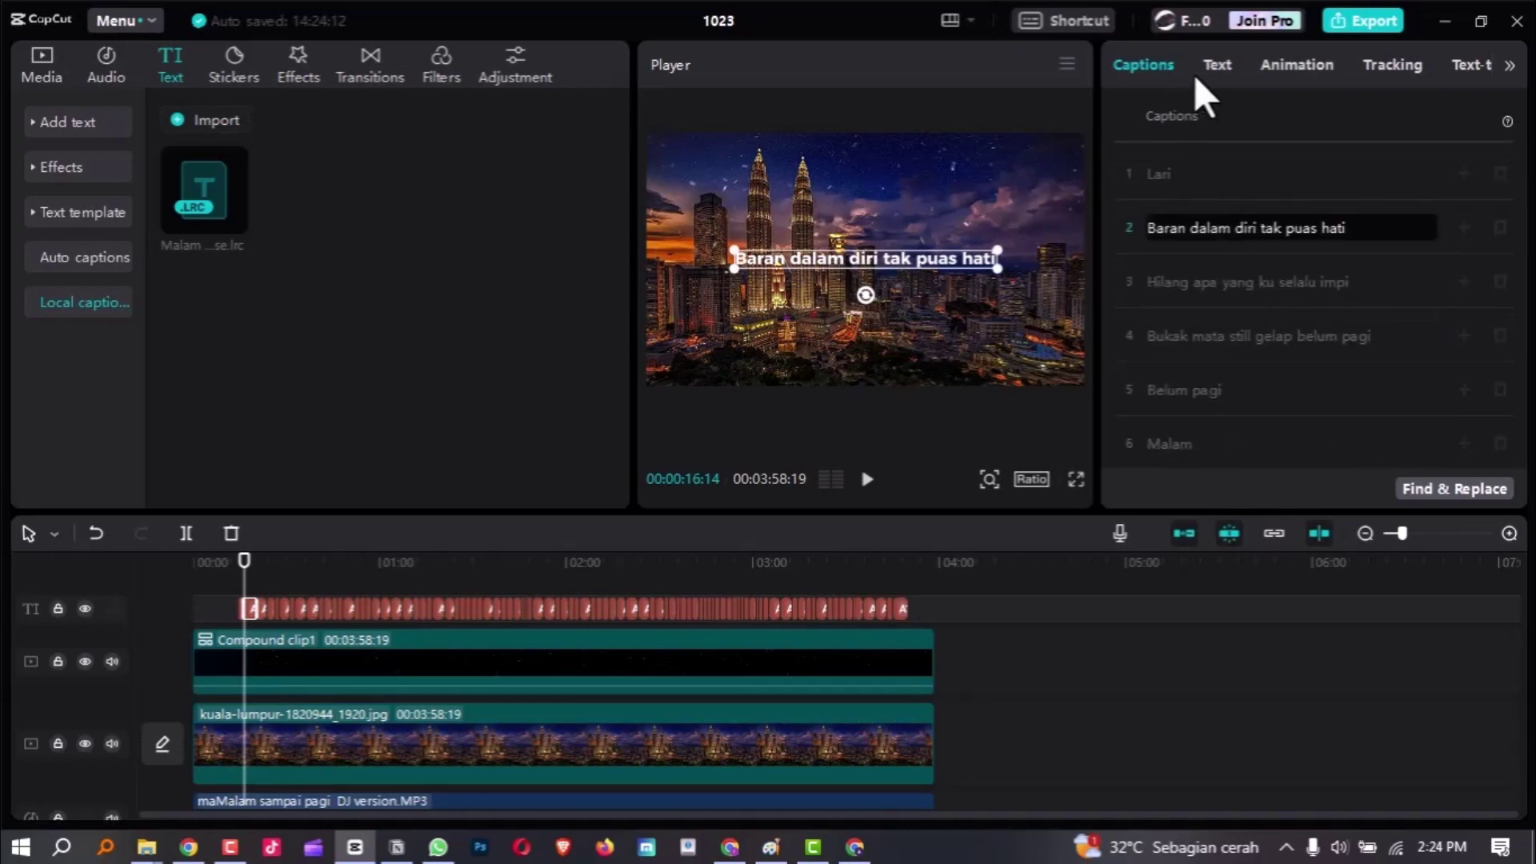
click(1223, 63)
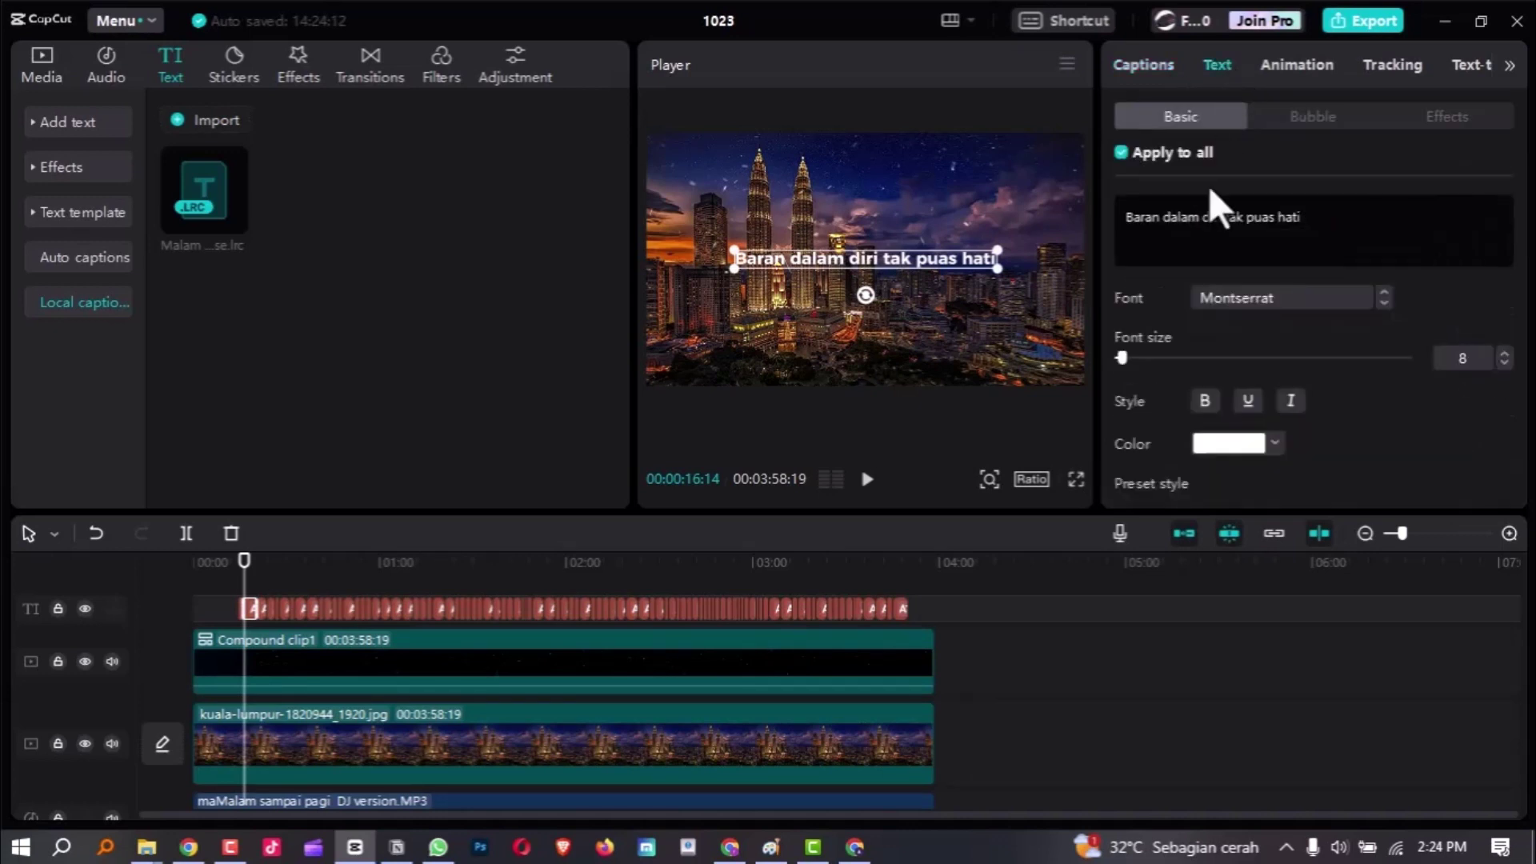
Step: Return the playhead to the start, select all lyric captions and apply the Wave entrance animation to them
click(1028, 606)
key(Up)
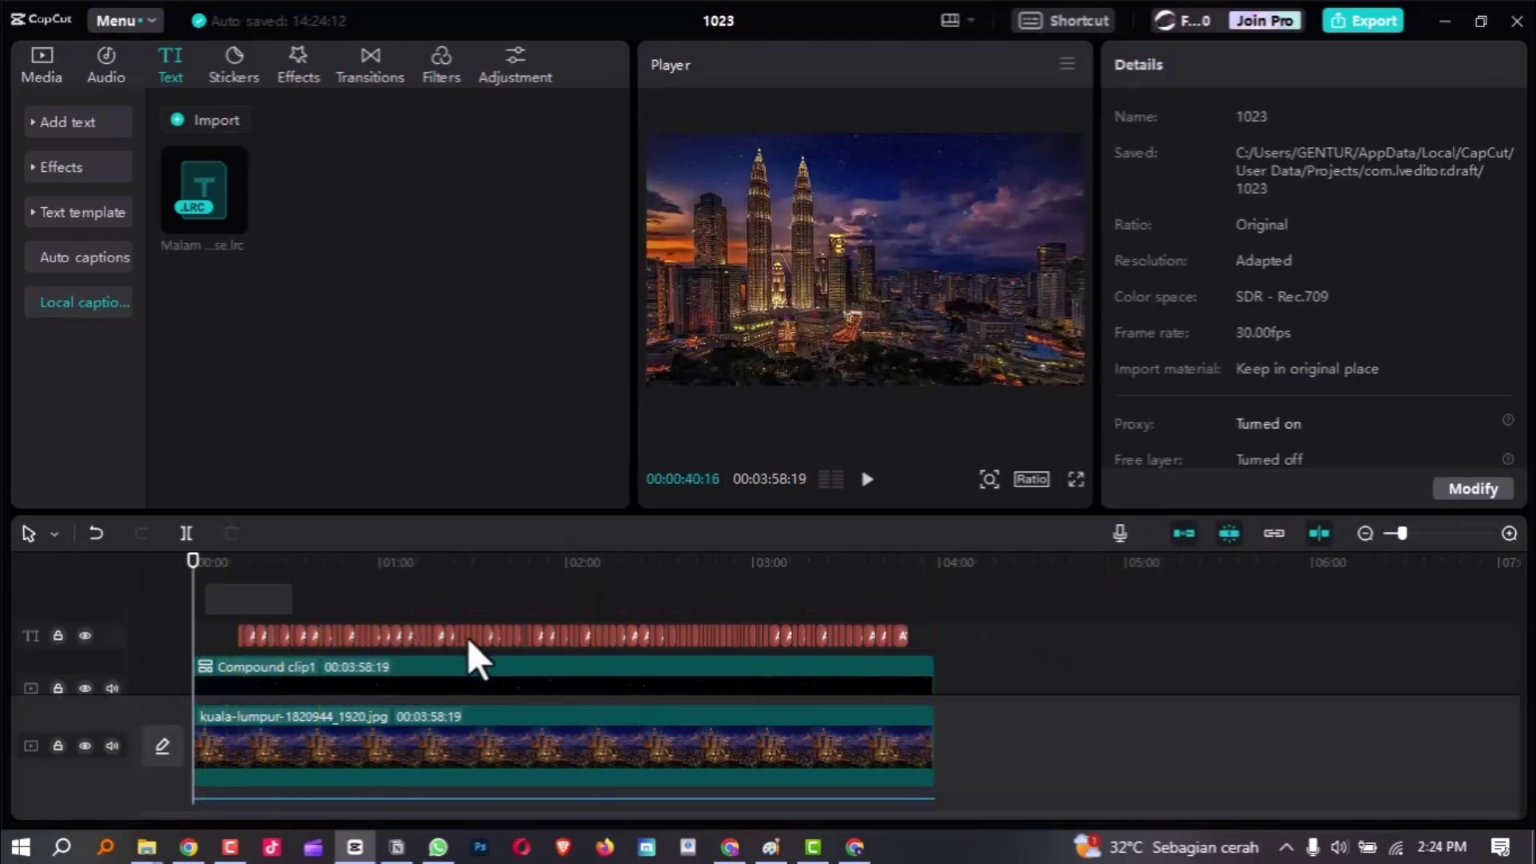
click(896, 635)
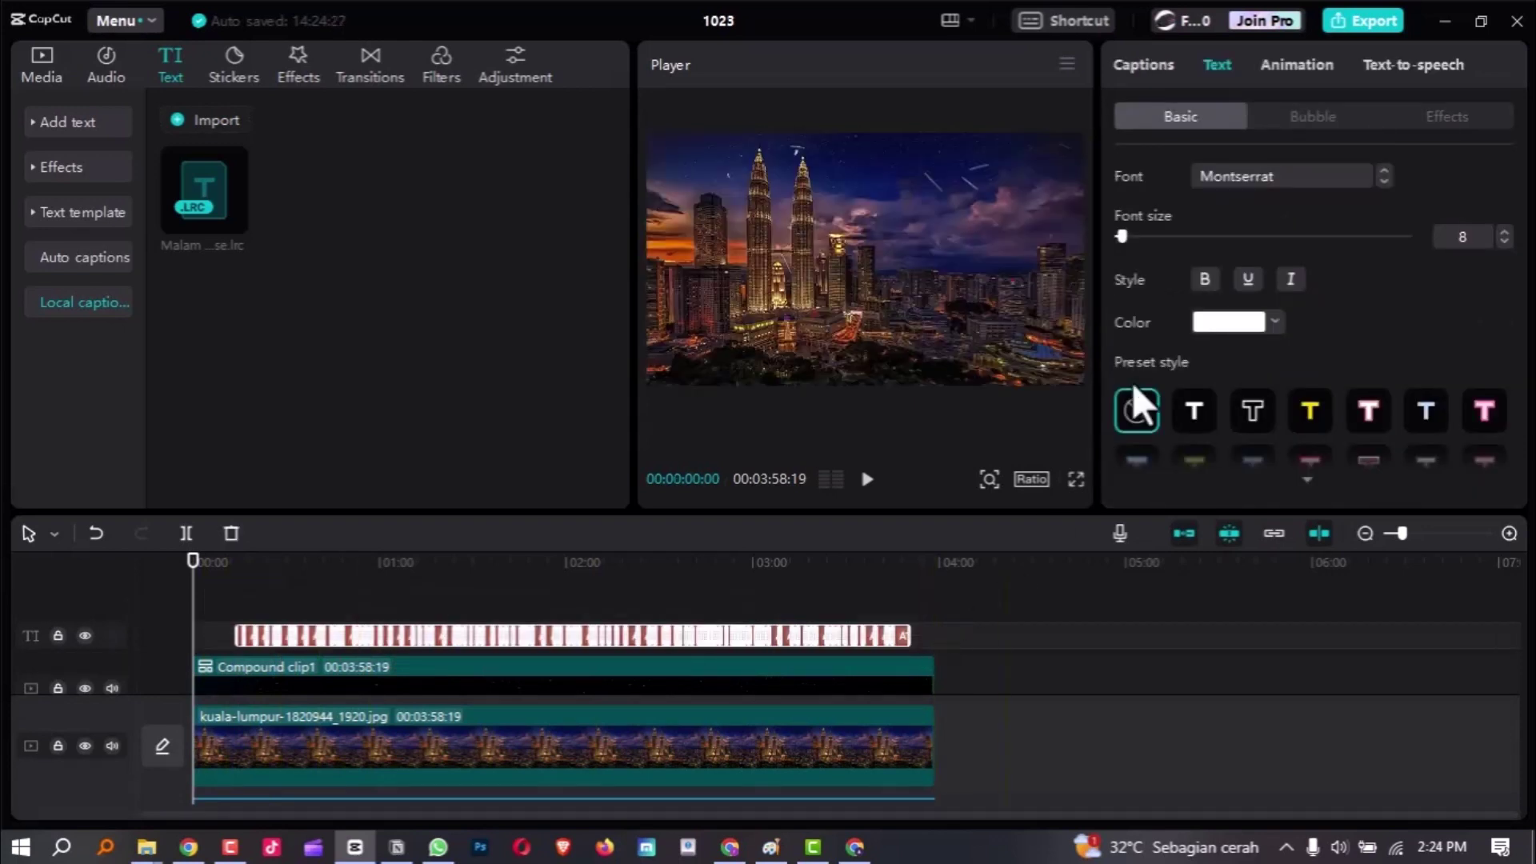
click(1301, 64)
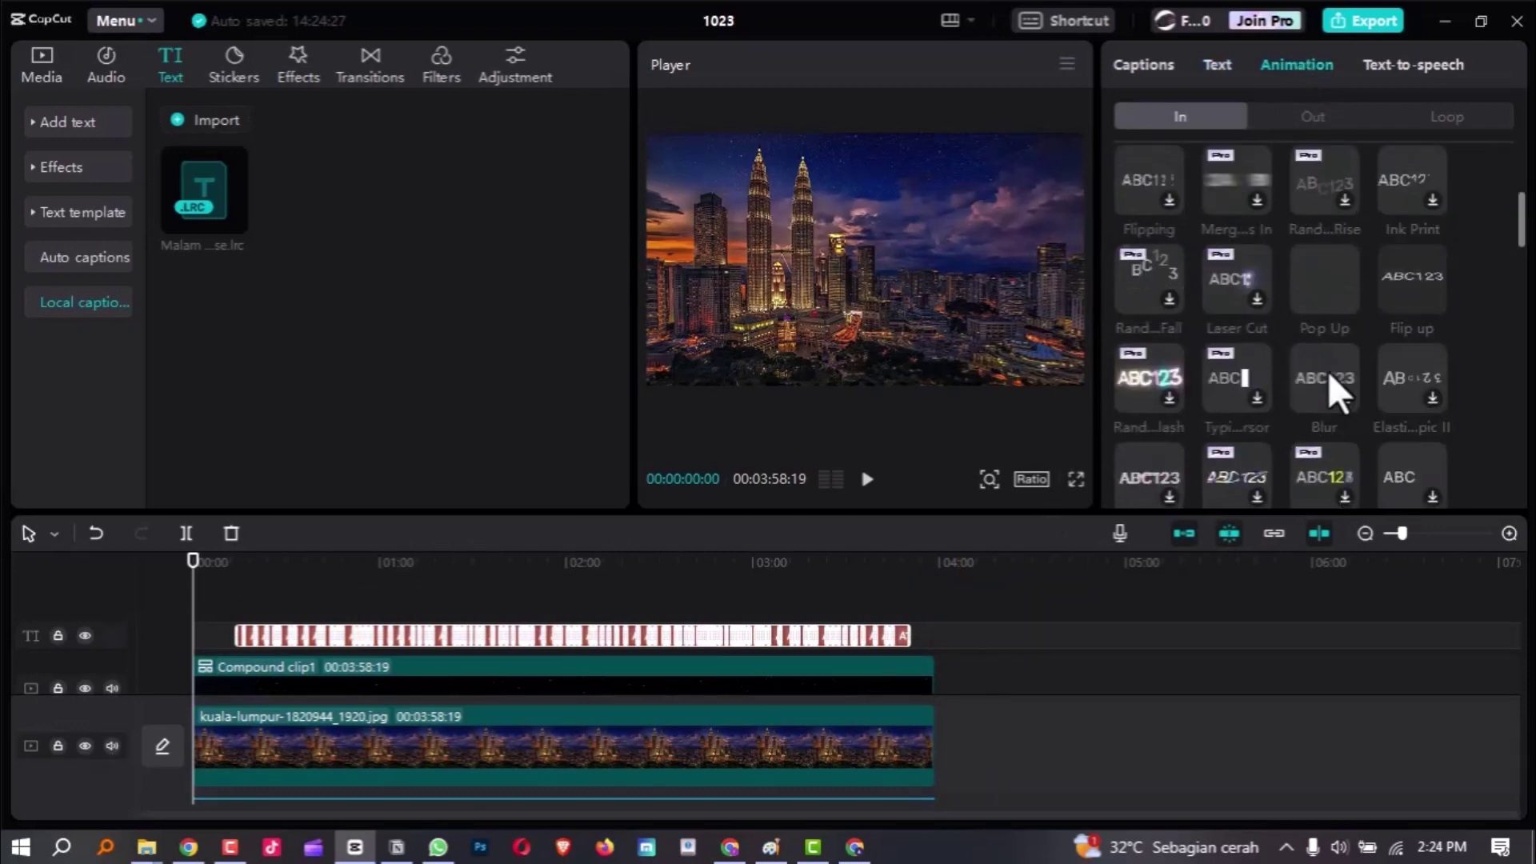
scroll(1328, 377, down, 5)
scroll(1326, 399, down, 8)
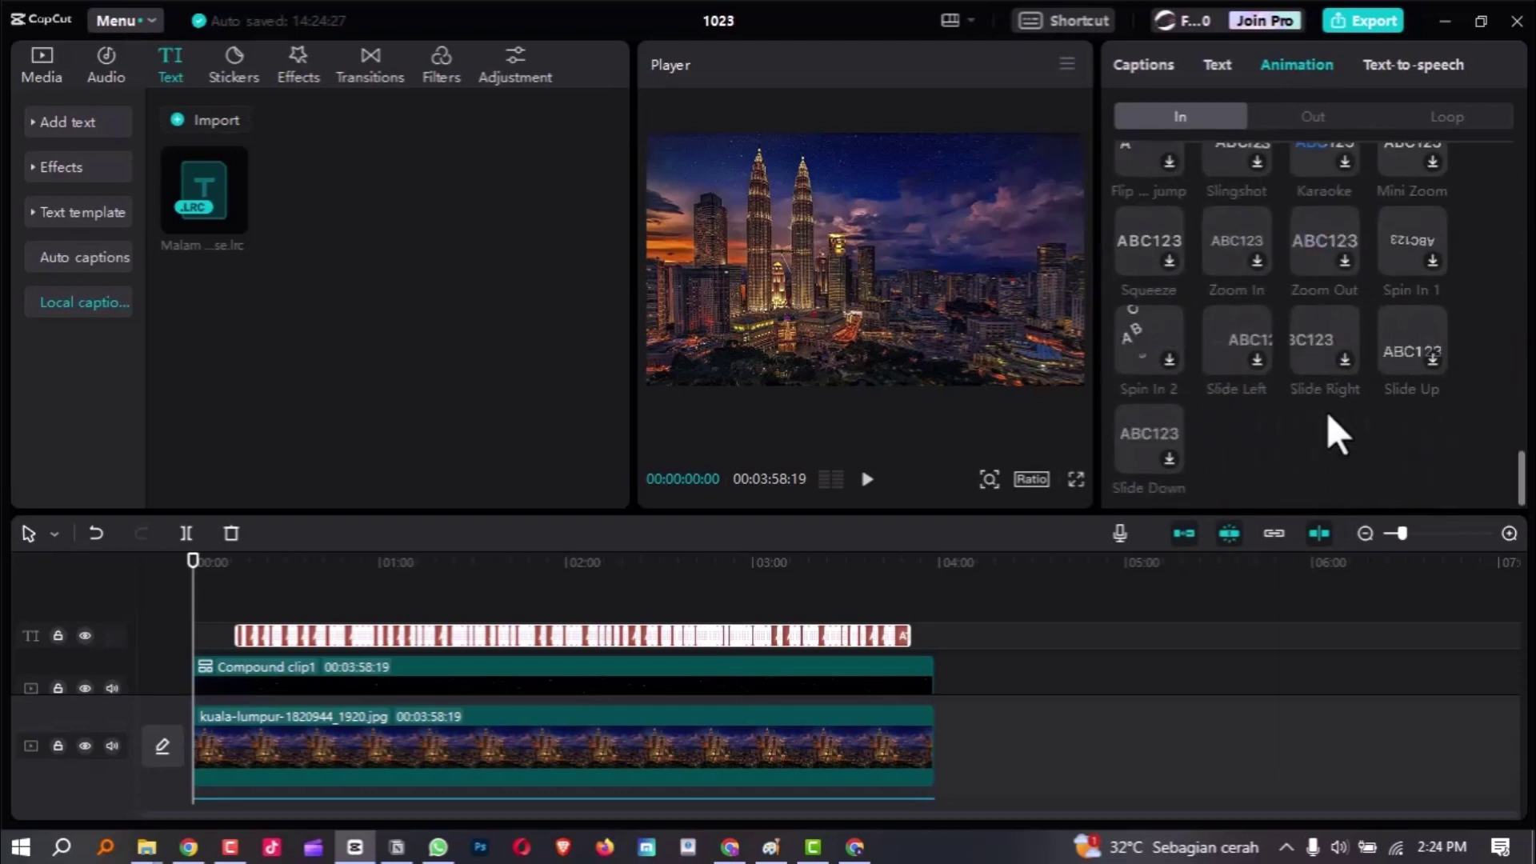
scroll(1327, 411, down, 5)
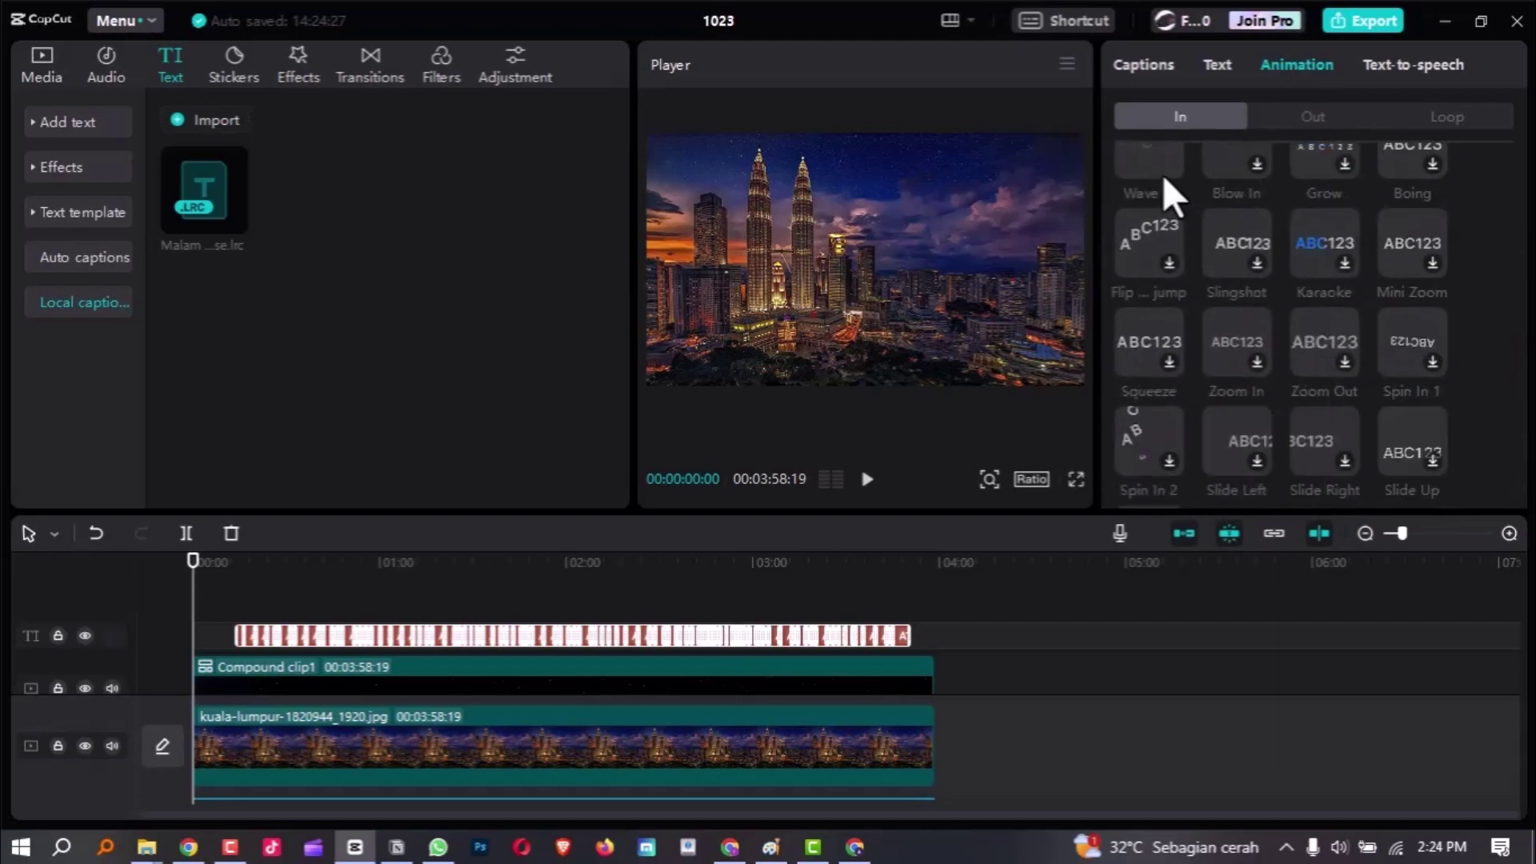
scroll(1167, 208, up, 5)
key(Escape)
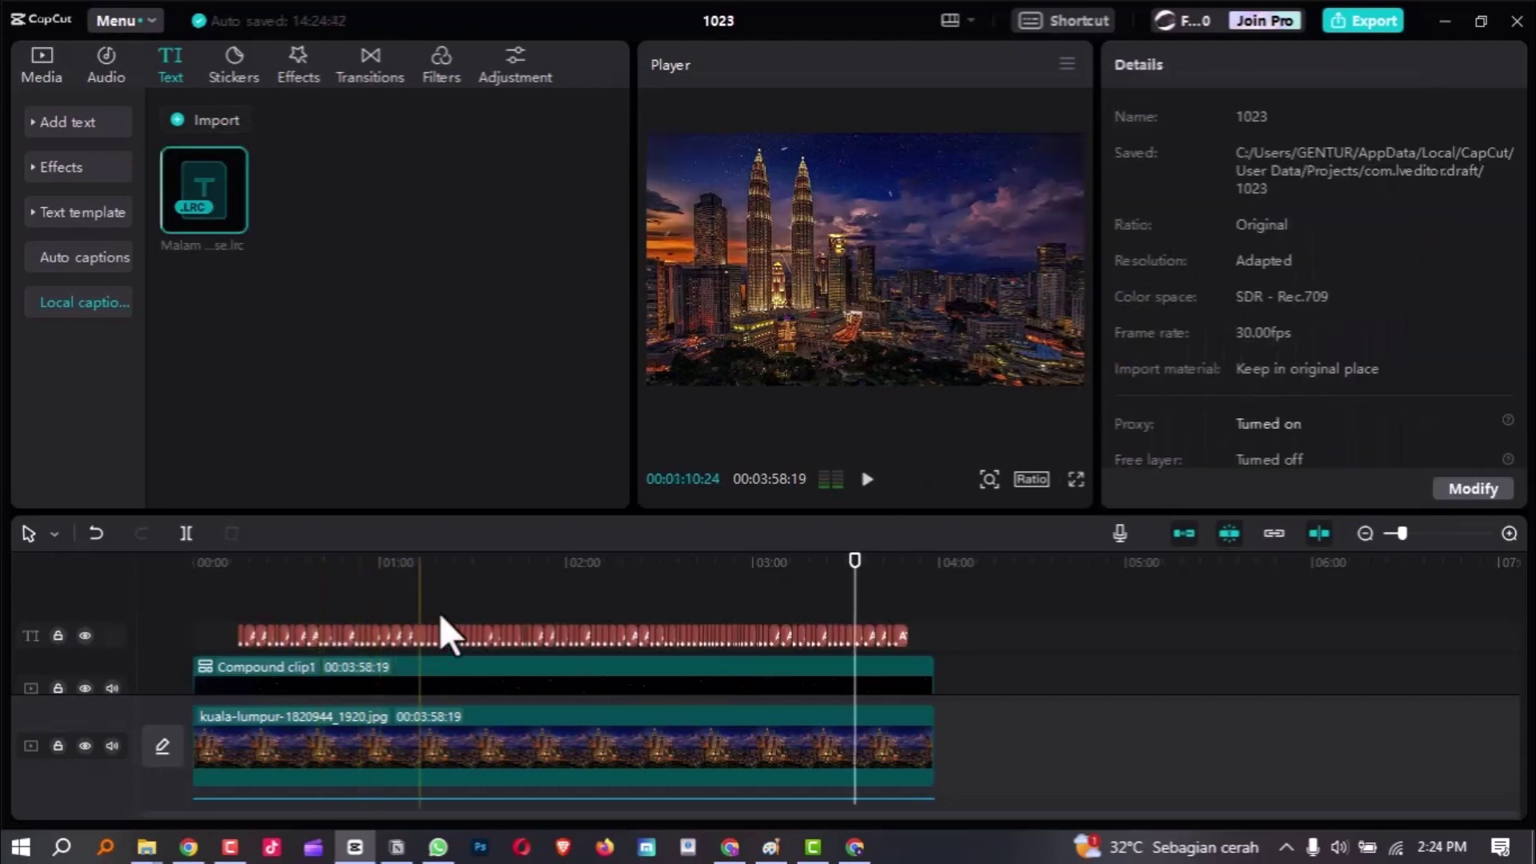
Step: Put the playhead at 00:01:13:07, near the start of the caption "Ada malam ku nari sampai okay", to inspect its entrance animation
click(472, 565)
click(437, 569)
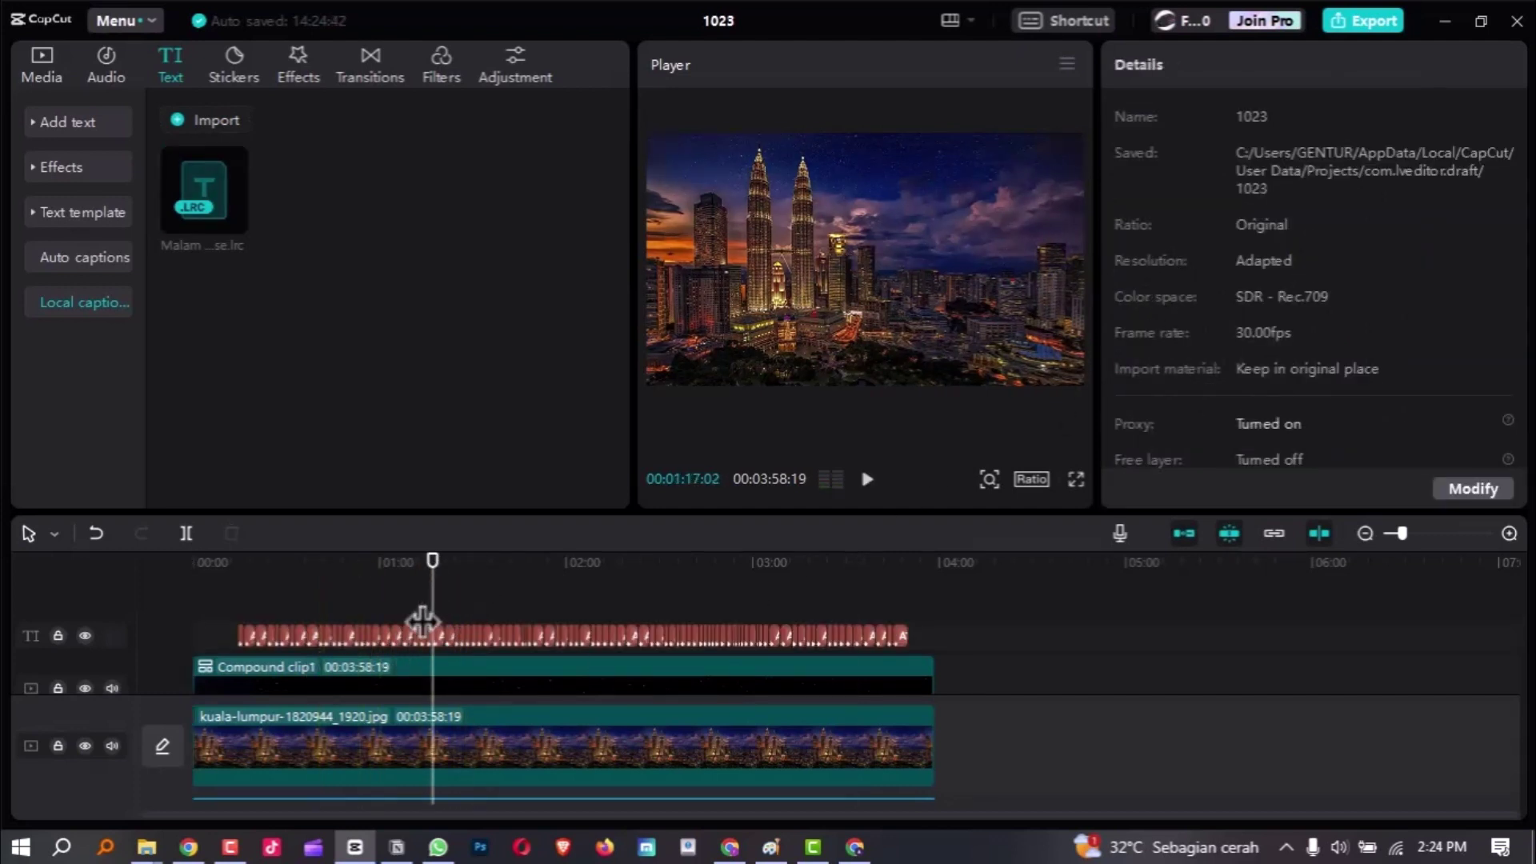
scroll(446, 625, up, 1)
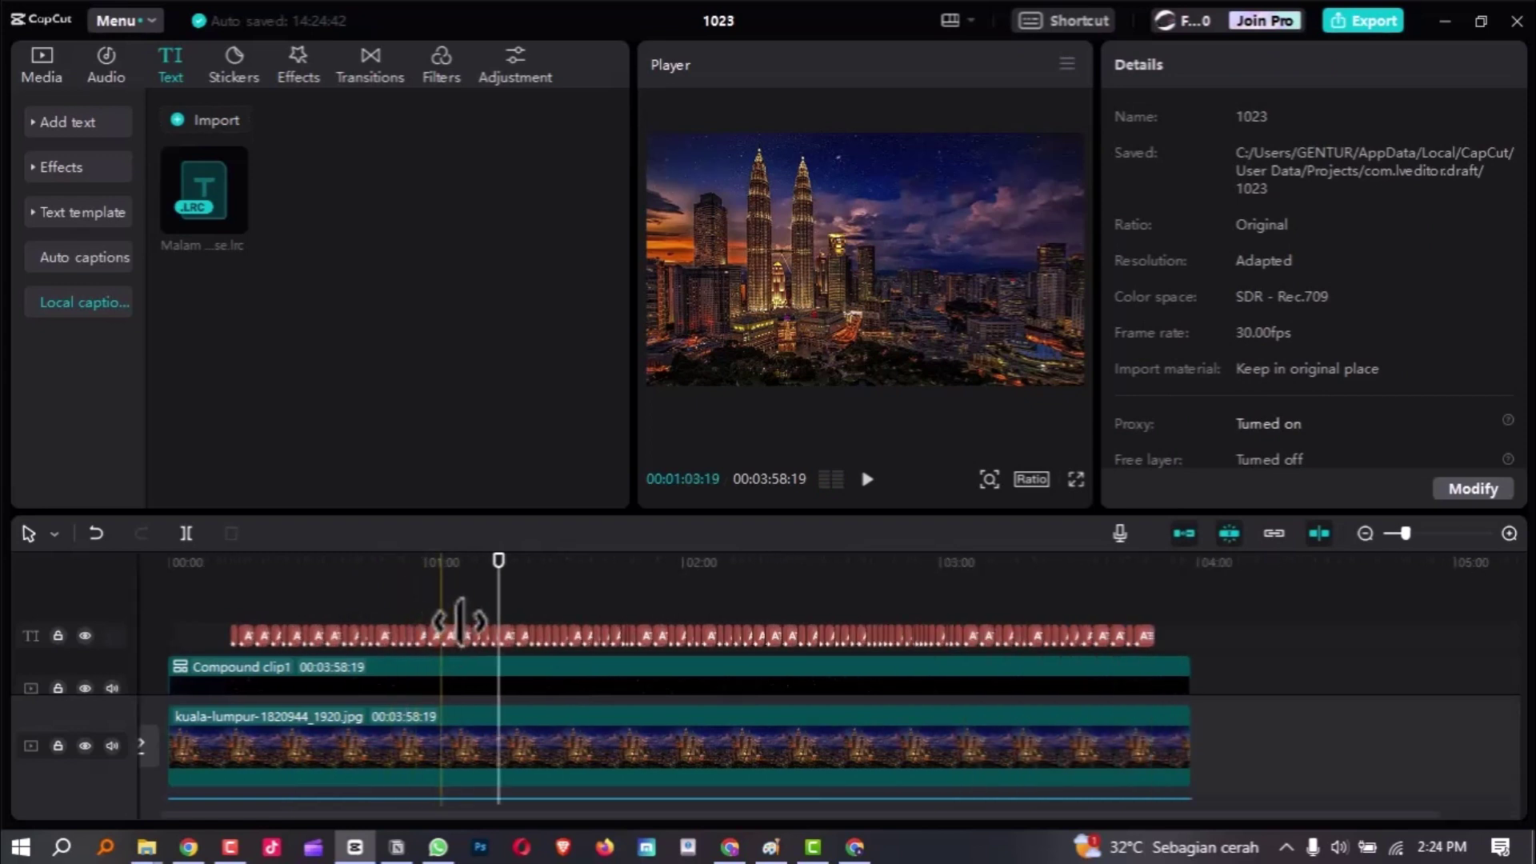
scroll(460, 621, up, 1)
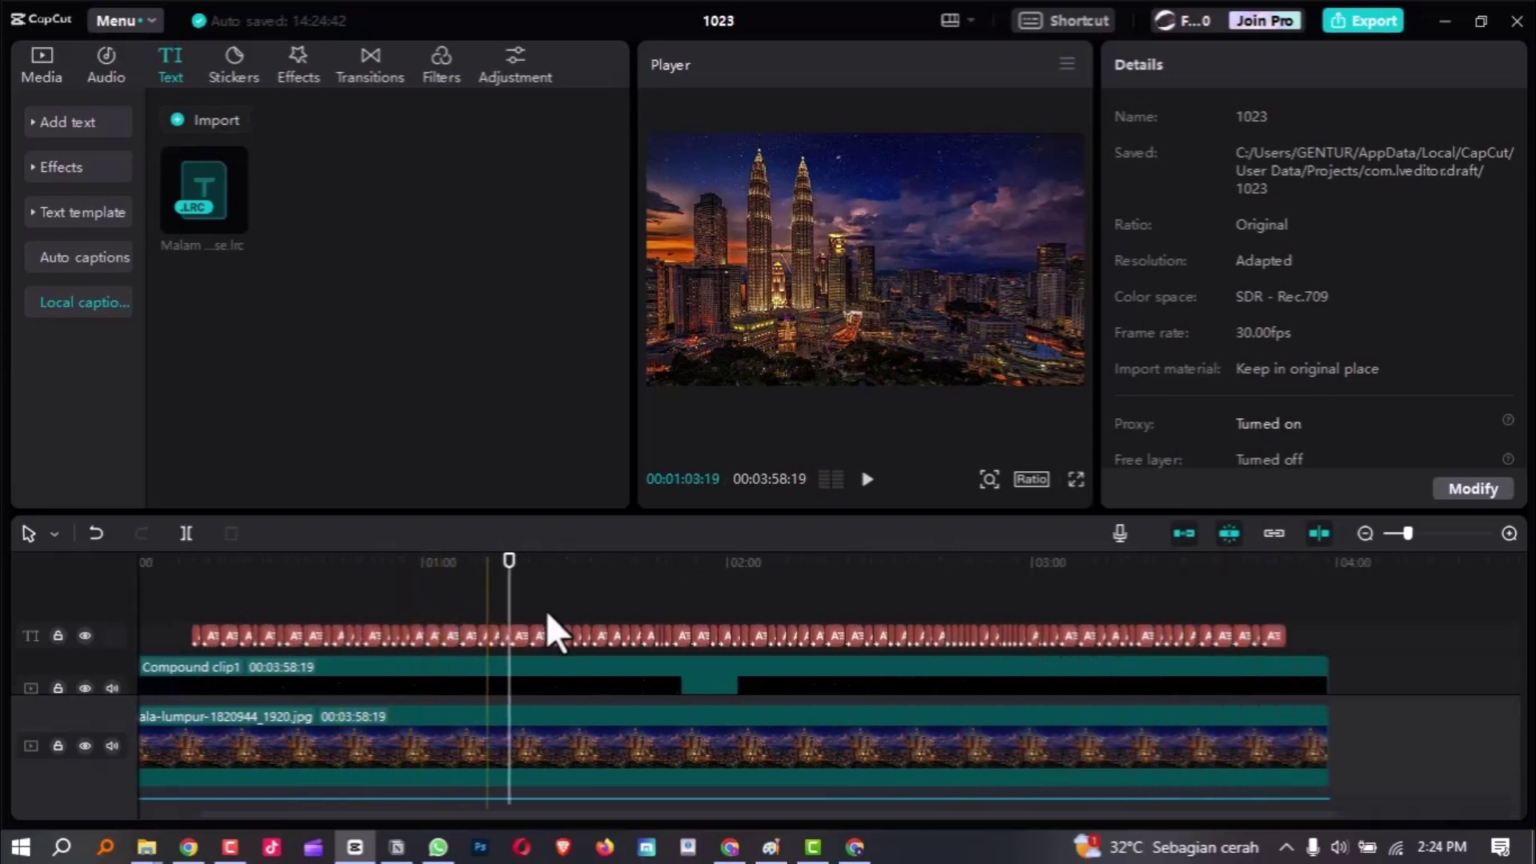
scroll(550, 616, up, 1)
scroll(578, 612, up, 1)
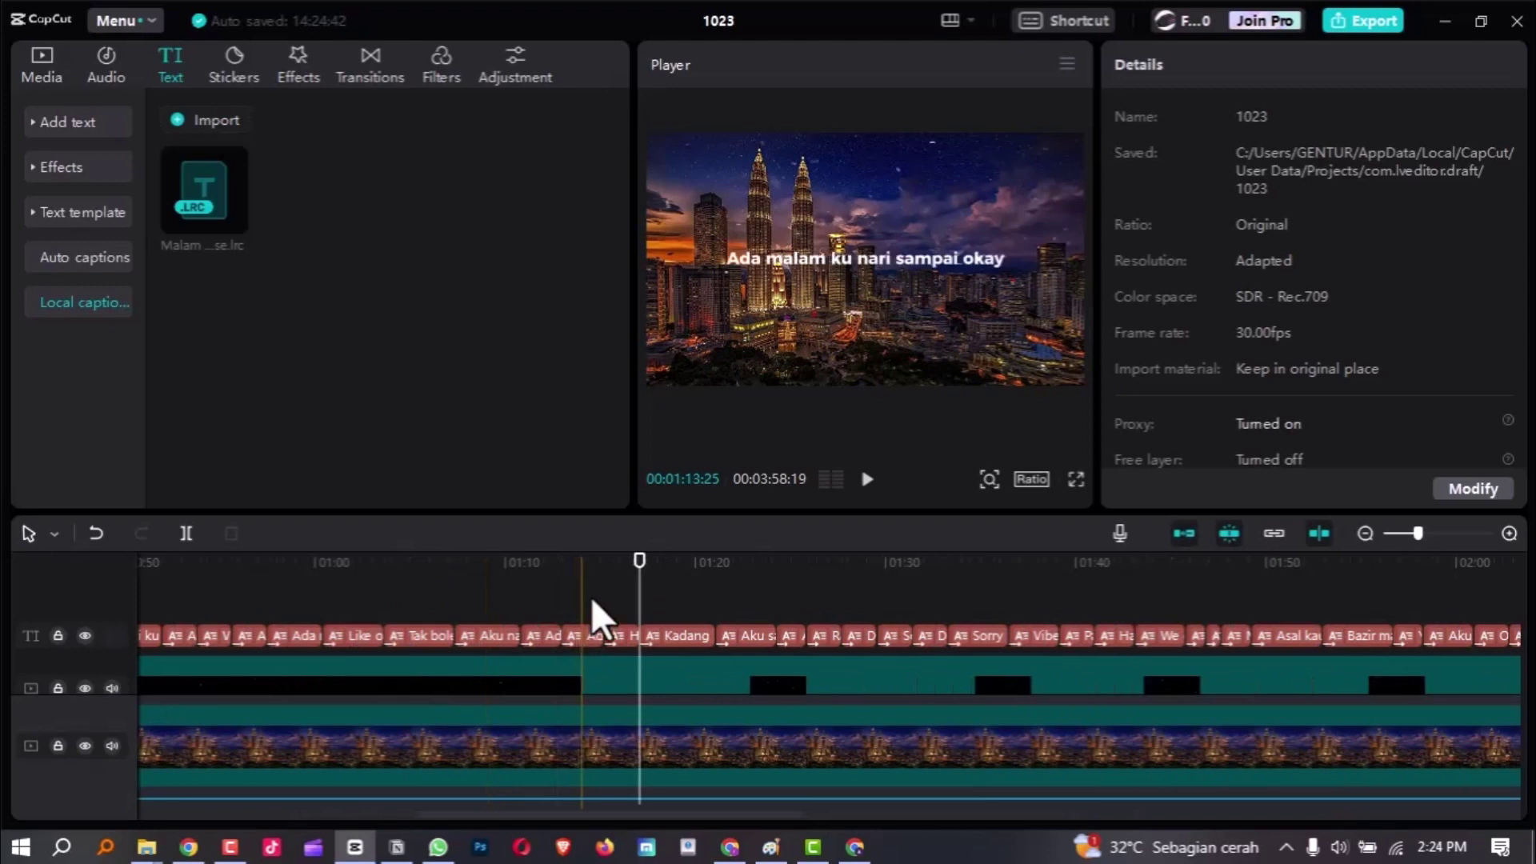
scroll(552, 564, up, 1)
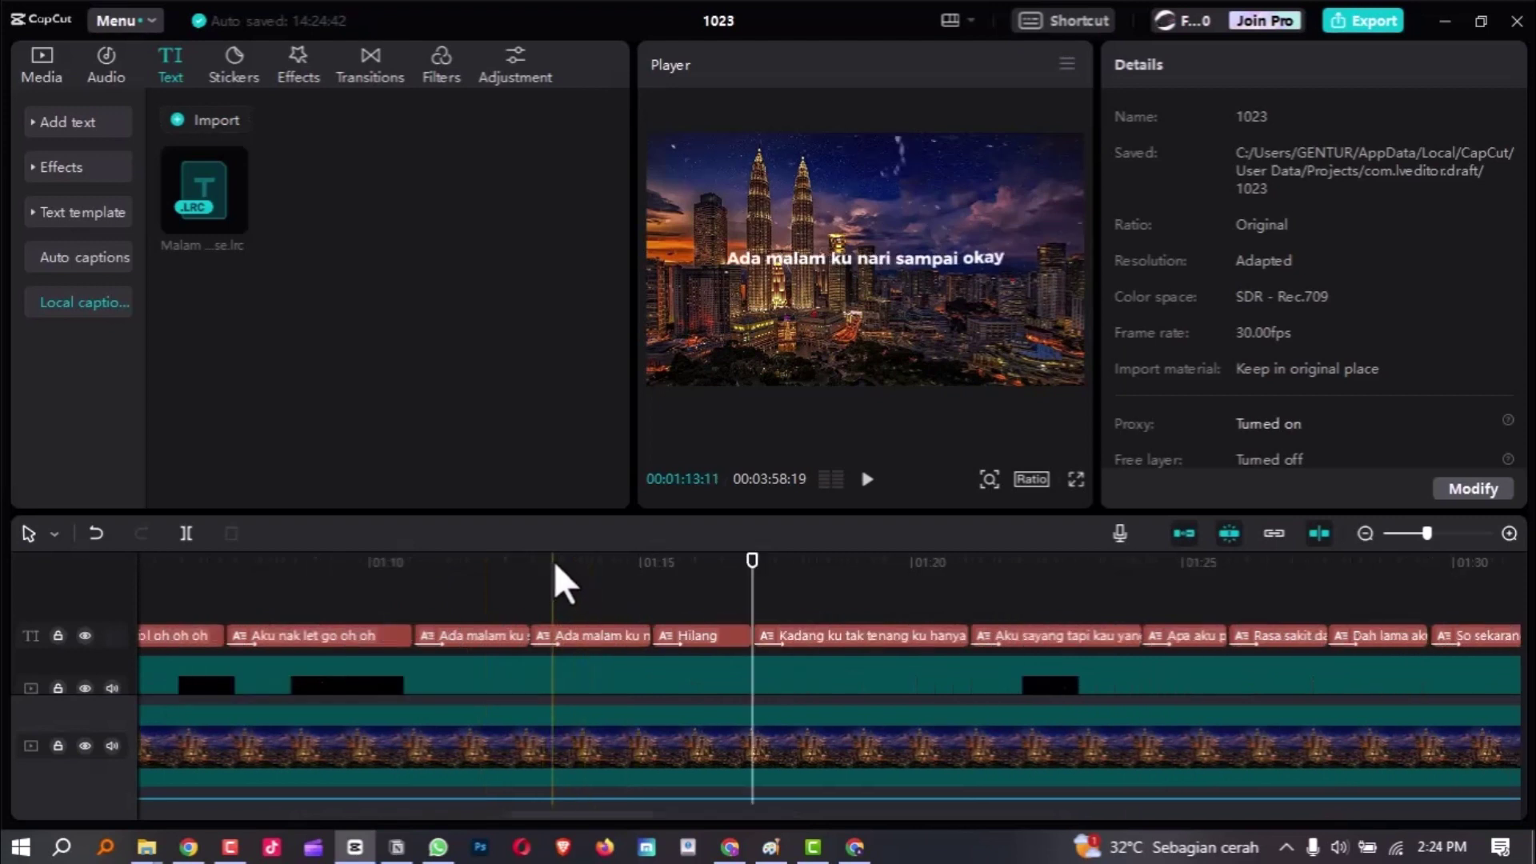
click(552, 561)
scroll(556, 561, up, 1)
click(542, 559)
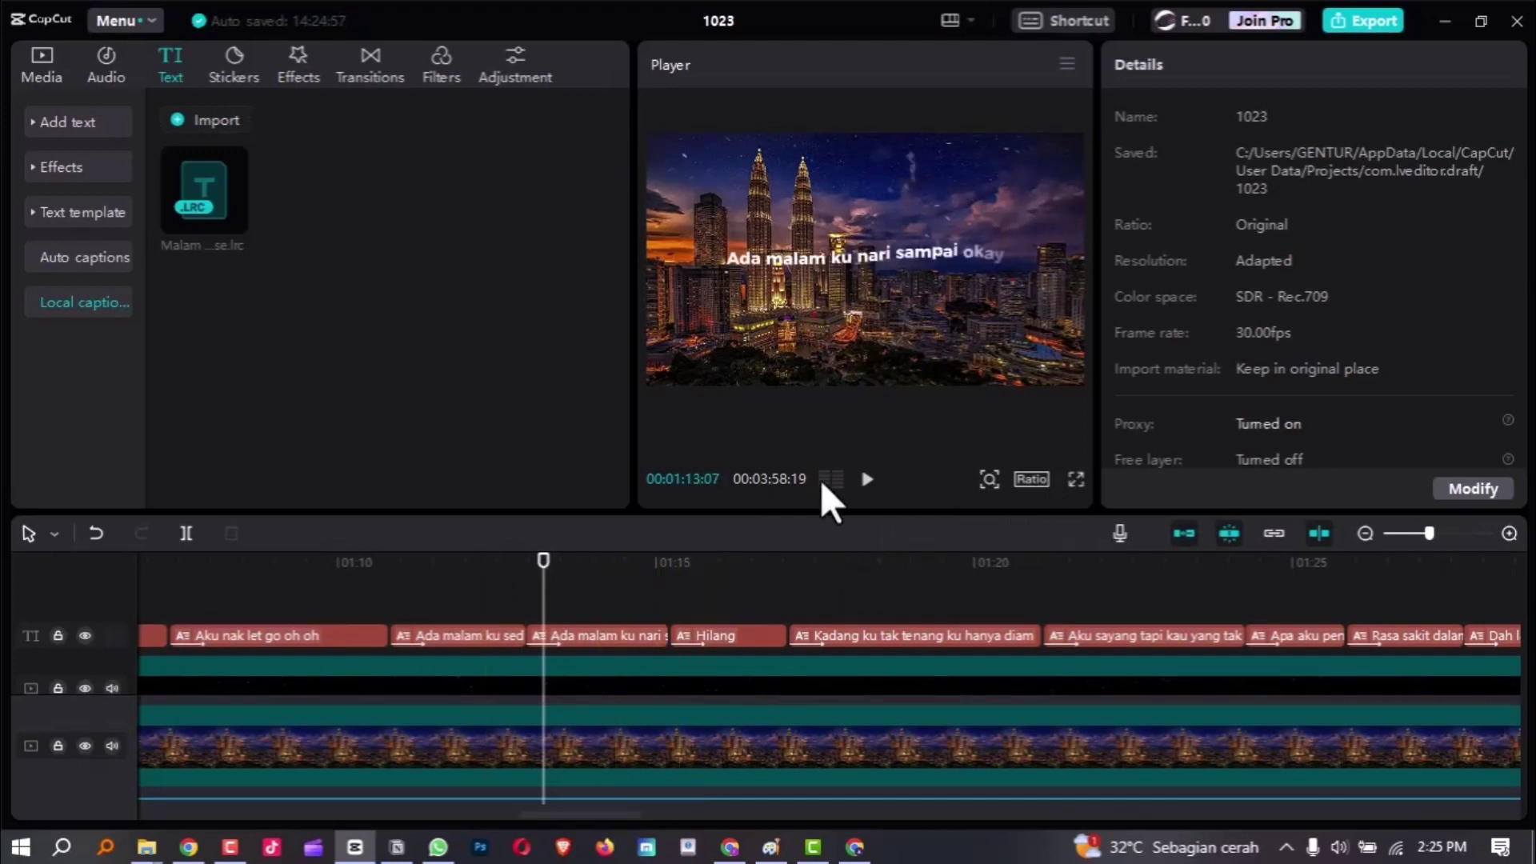
Step: Play the video full screen from 00:01:13:07 to check the animated lyrics, then leave full screen
click(867, 479)
key(ctrl+shift+f)
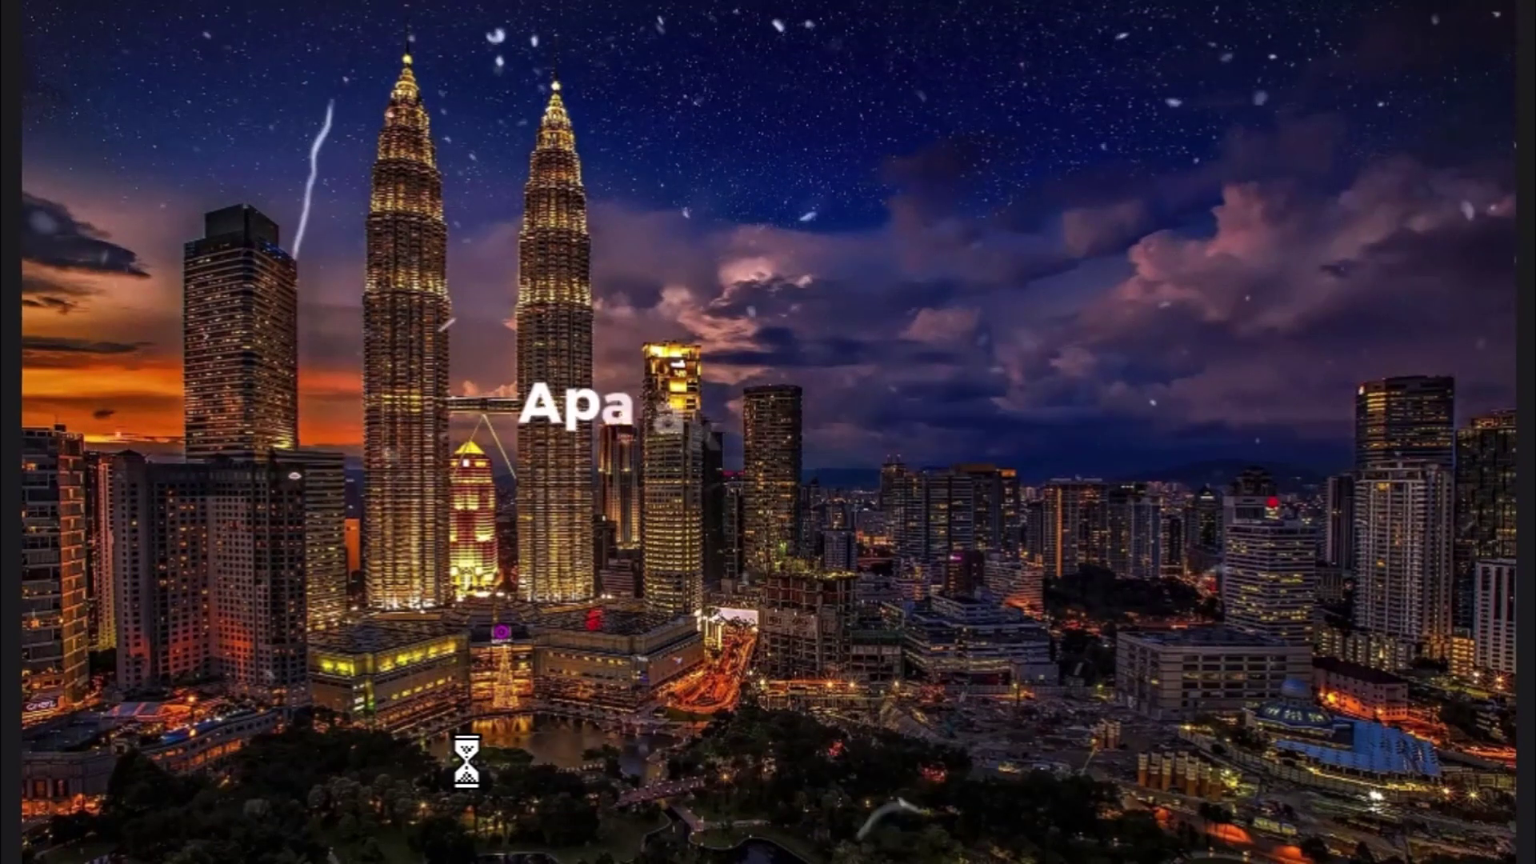
key(Escape)
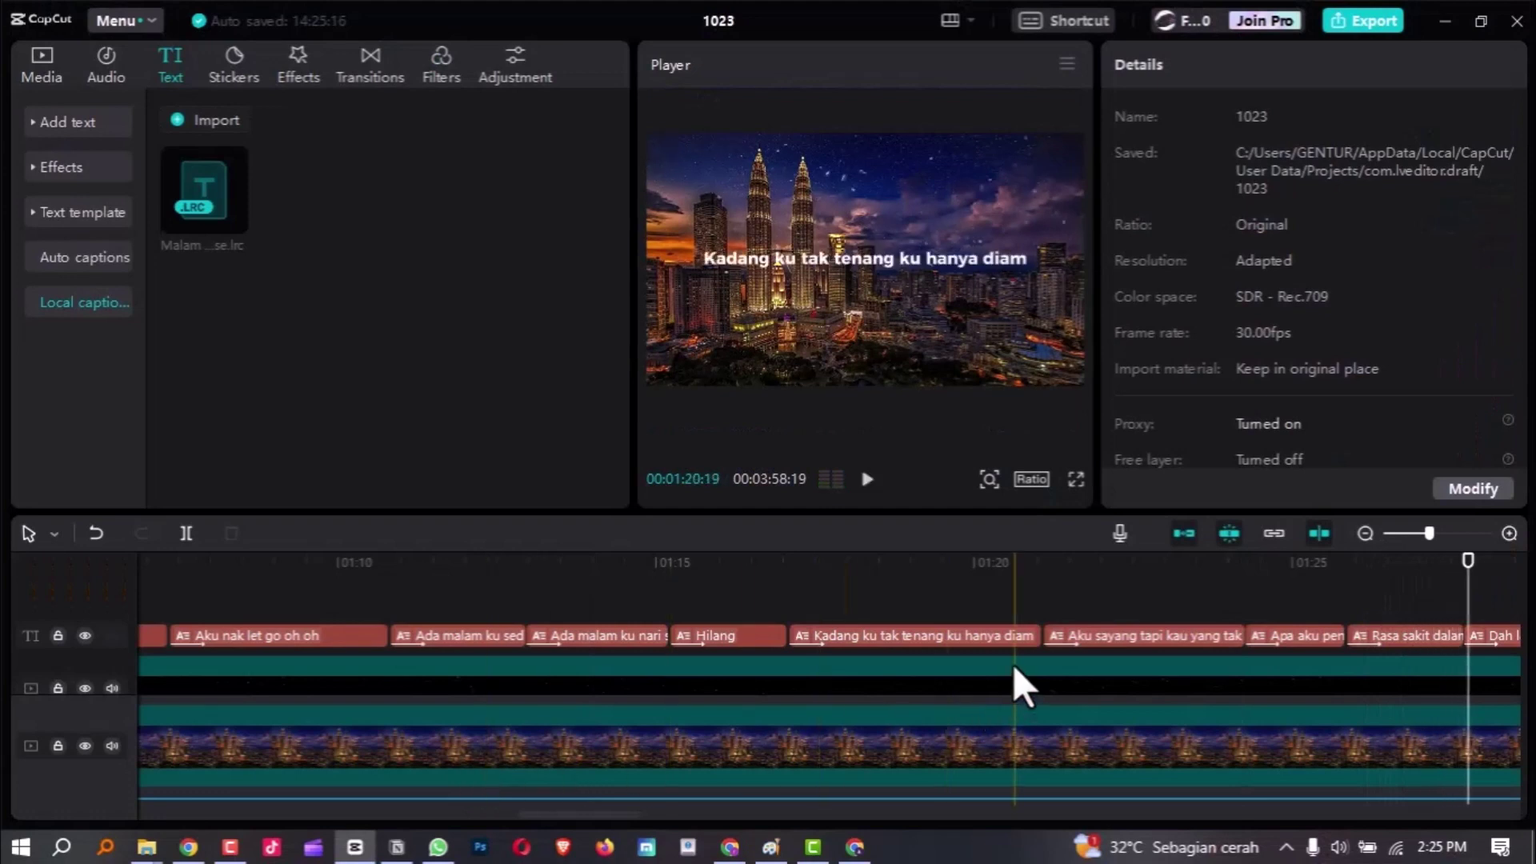
Step: Play a second passage full screen from about 00:01:50 to check the lyric captions, then return to the editor
scroll(1014, 664, down, 4)
scroll(1014, 669, down, 5)
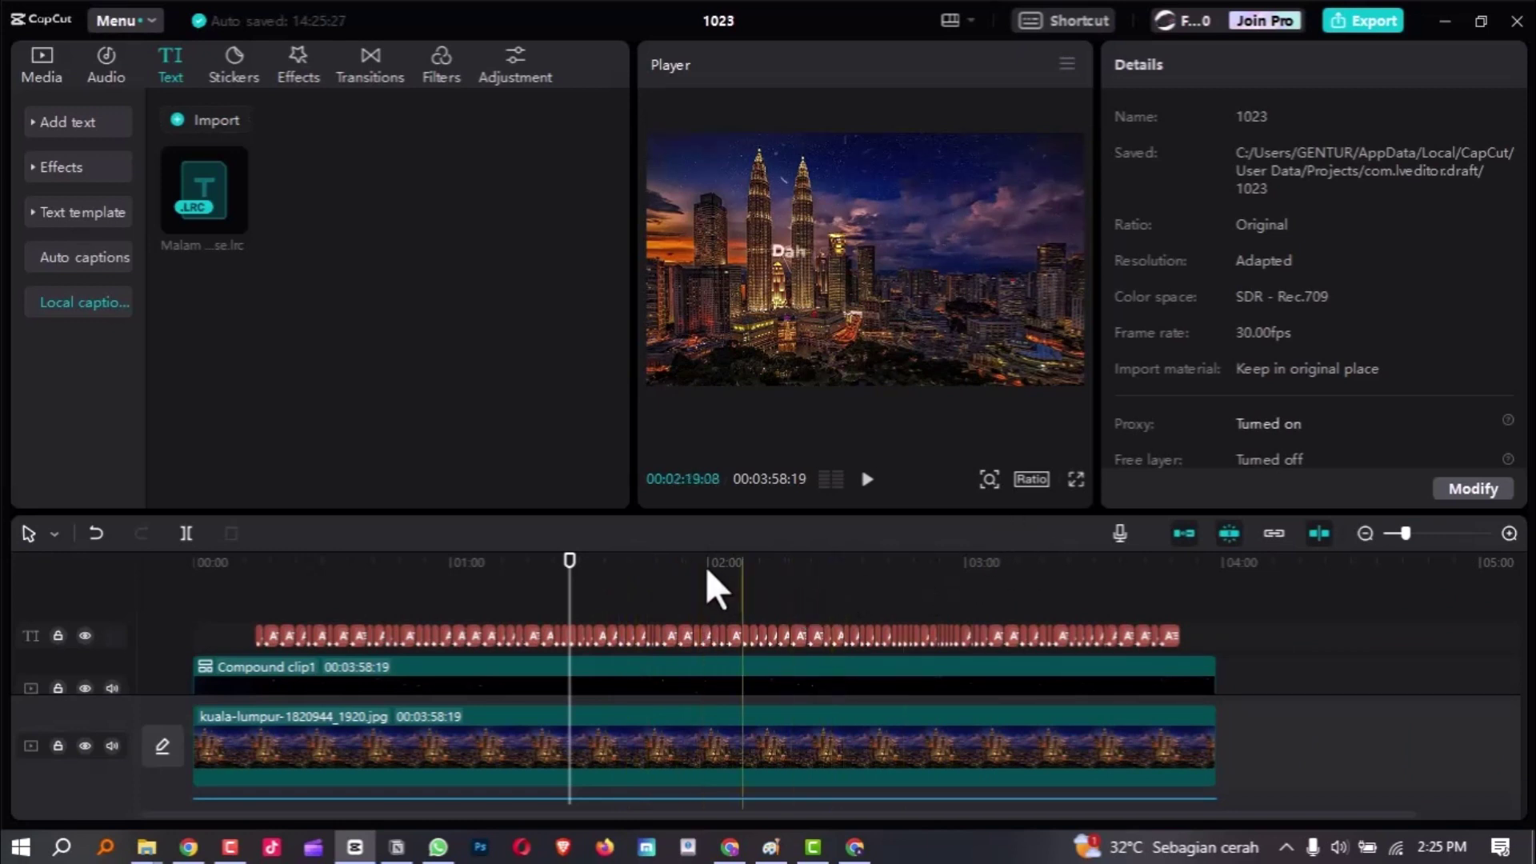
click(653, 561)
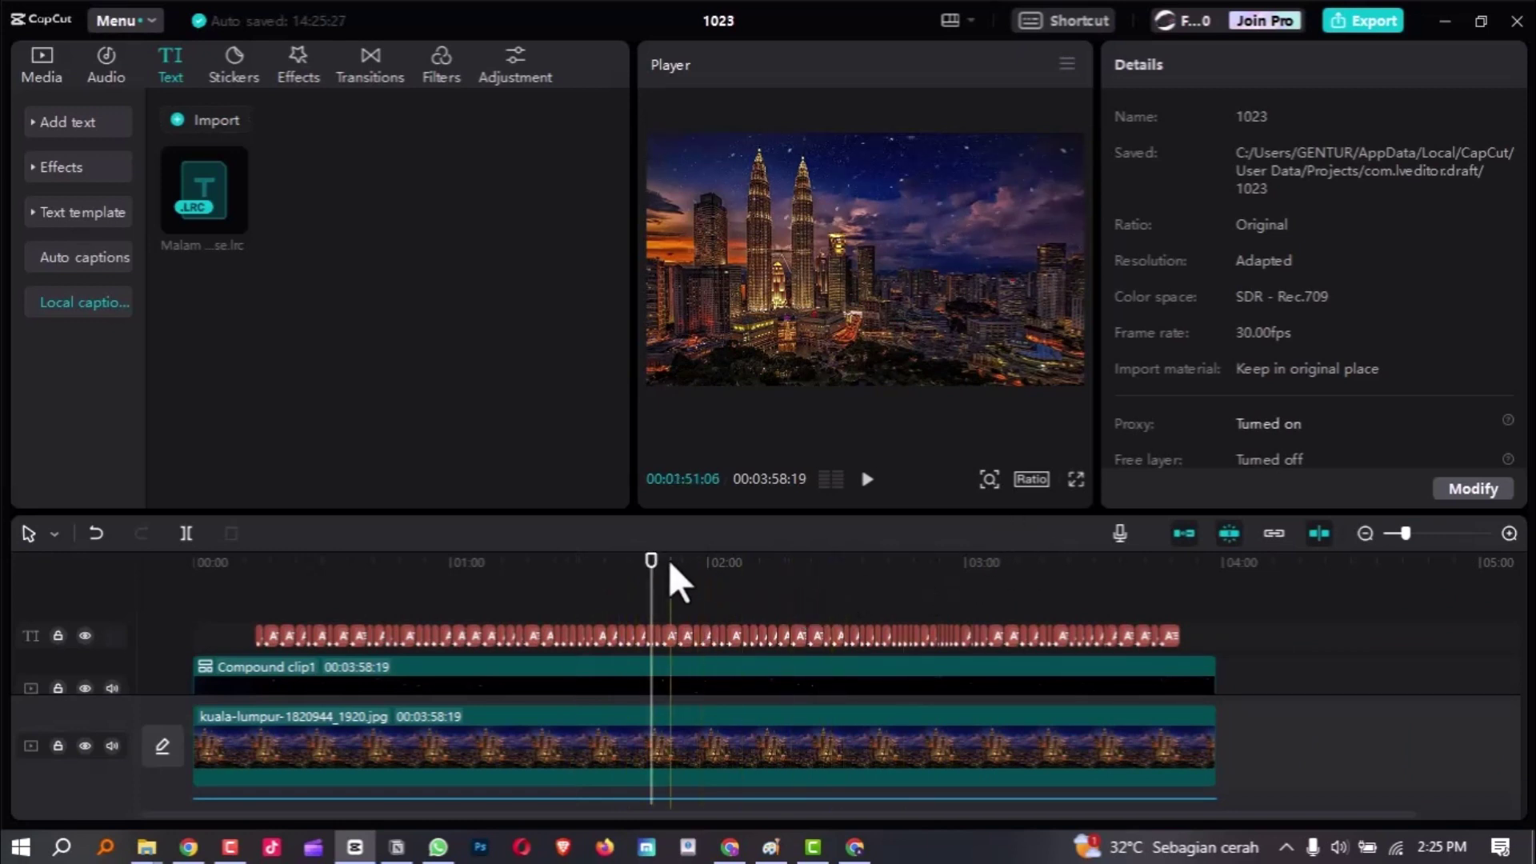
click(669, 561)
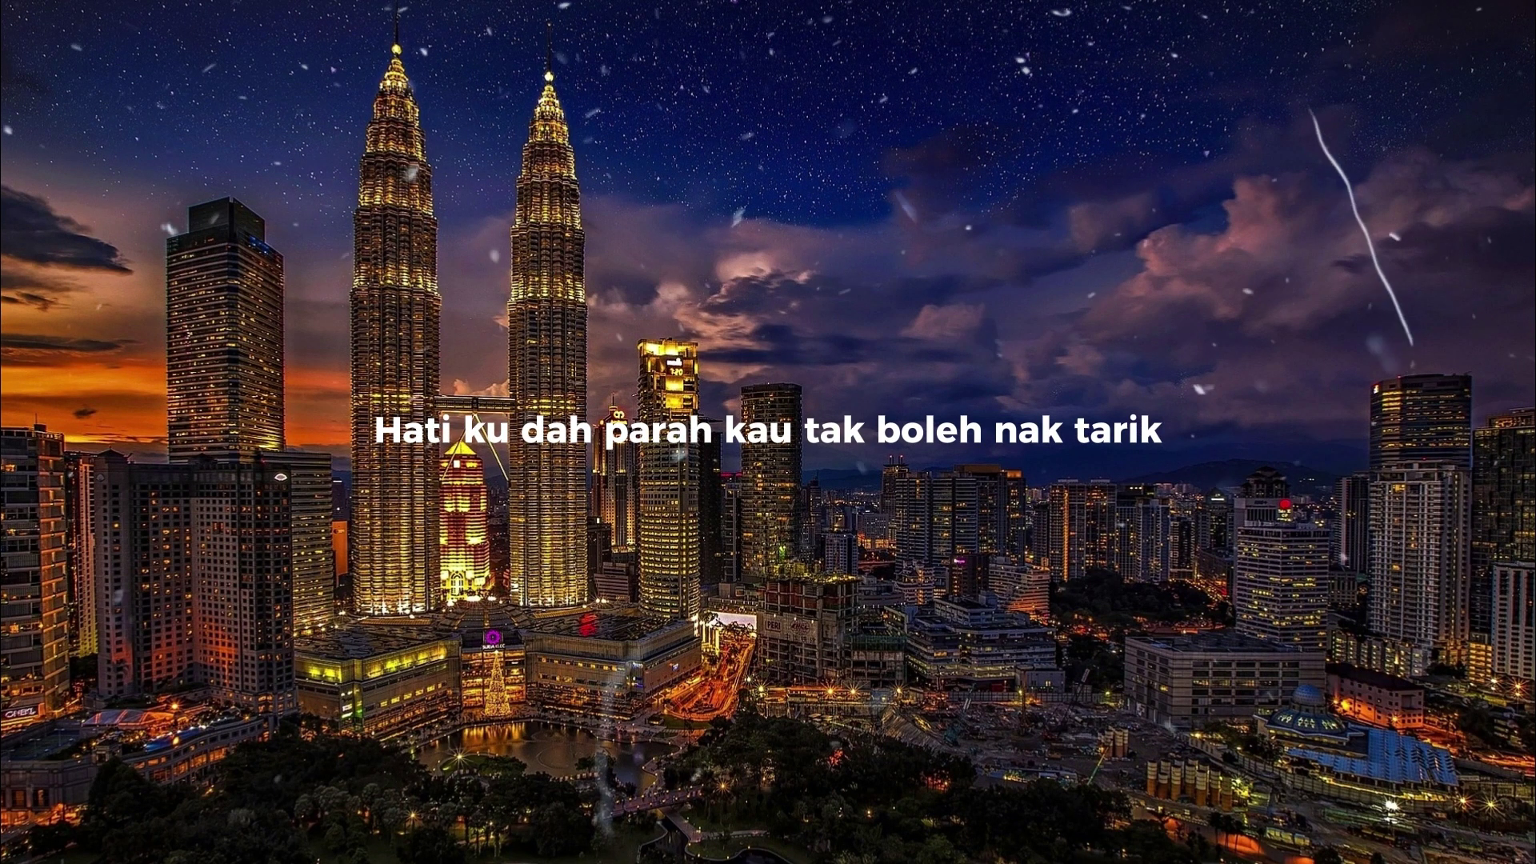
key(Escape)
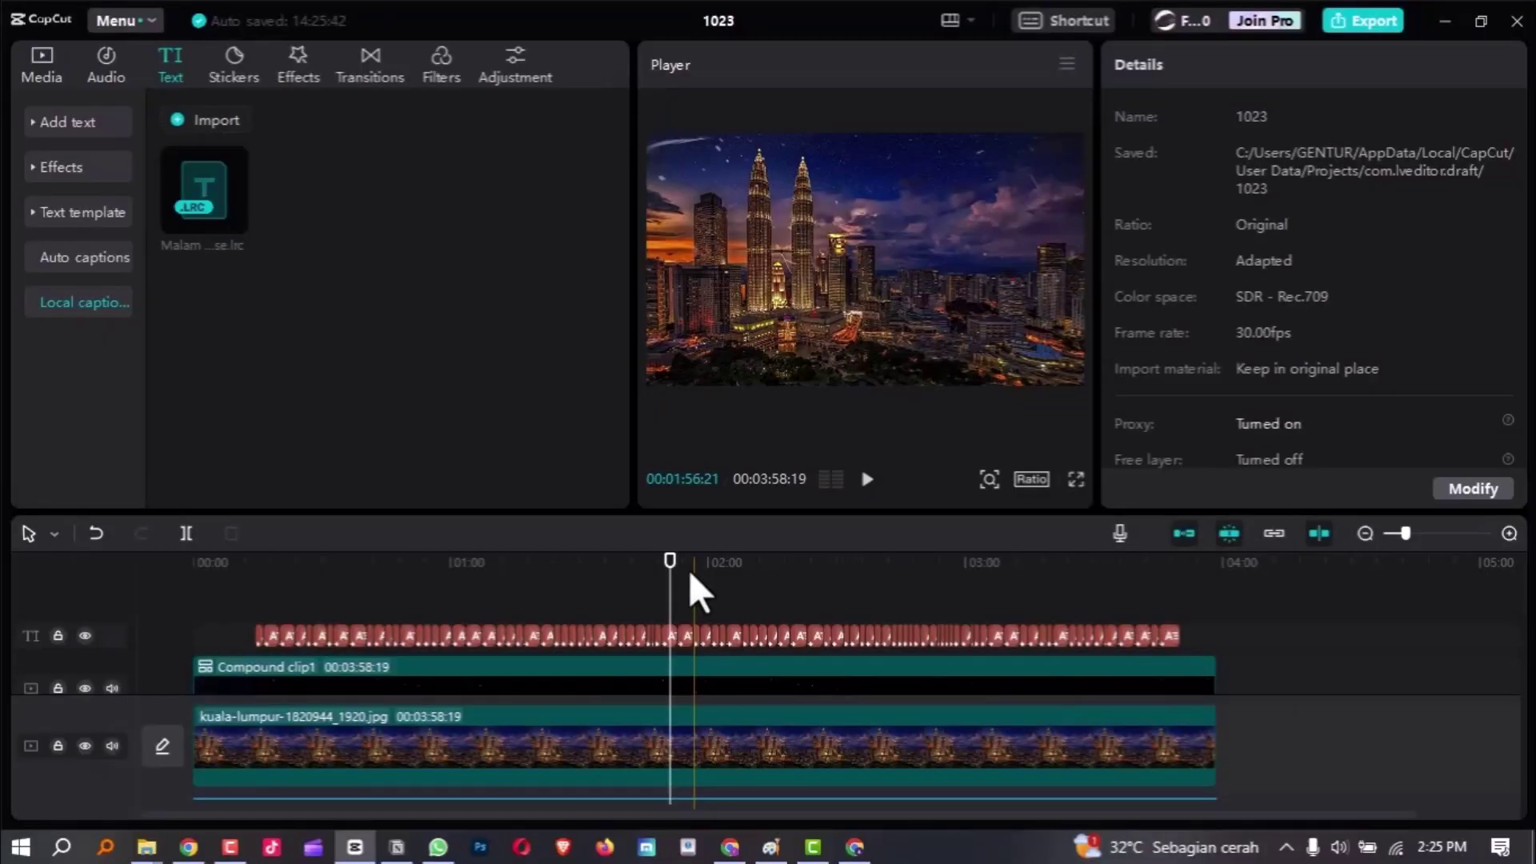